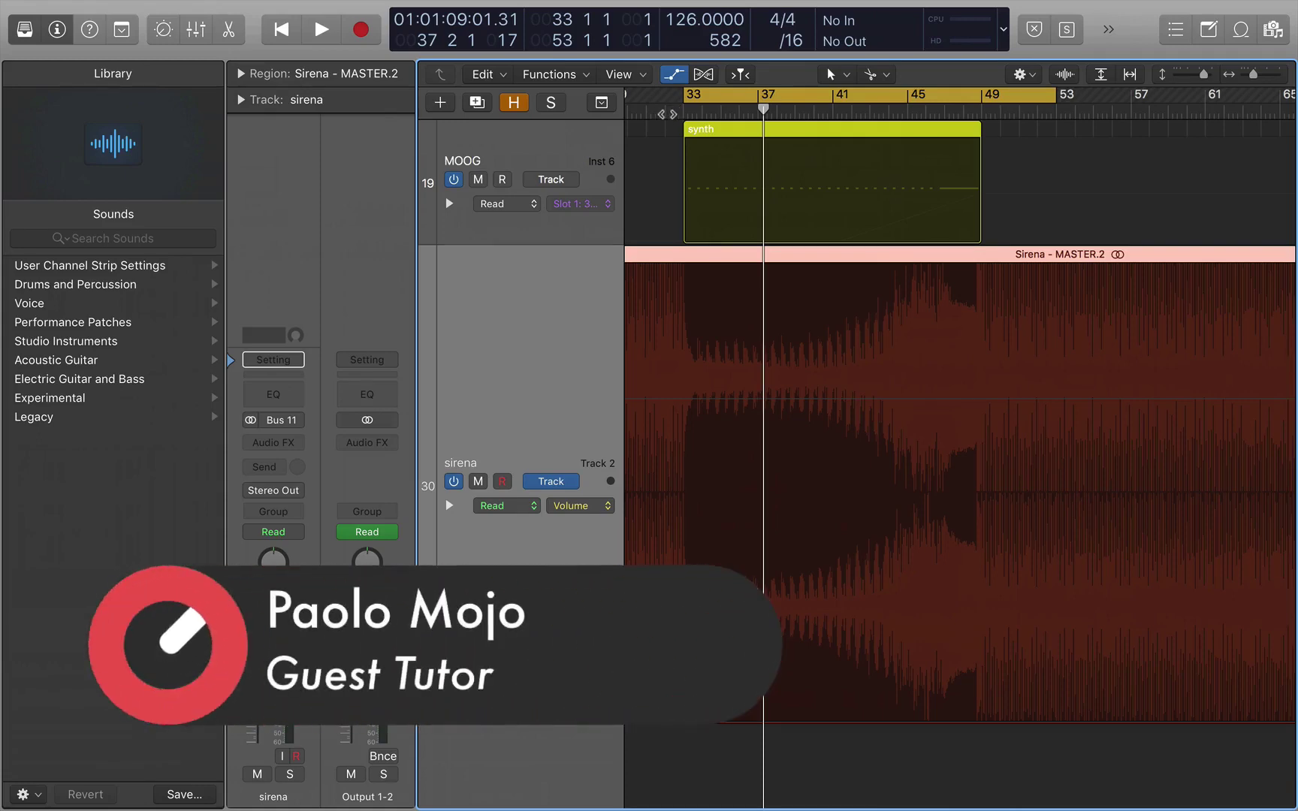
# Play the sirena reference track from bar 33 to just past bar 49, and hide the Library.
pyautogui.click(666, 113)
pyautogui.click(667, 113)
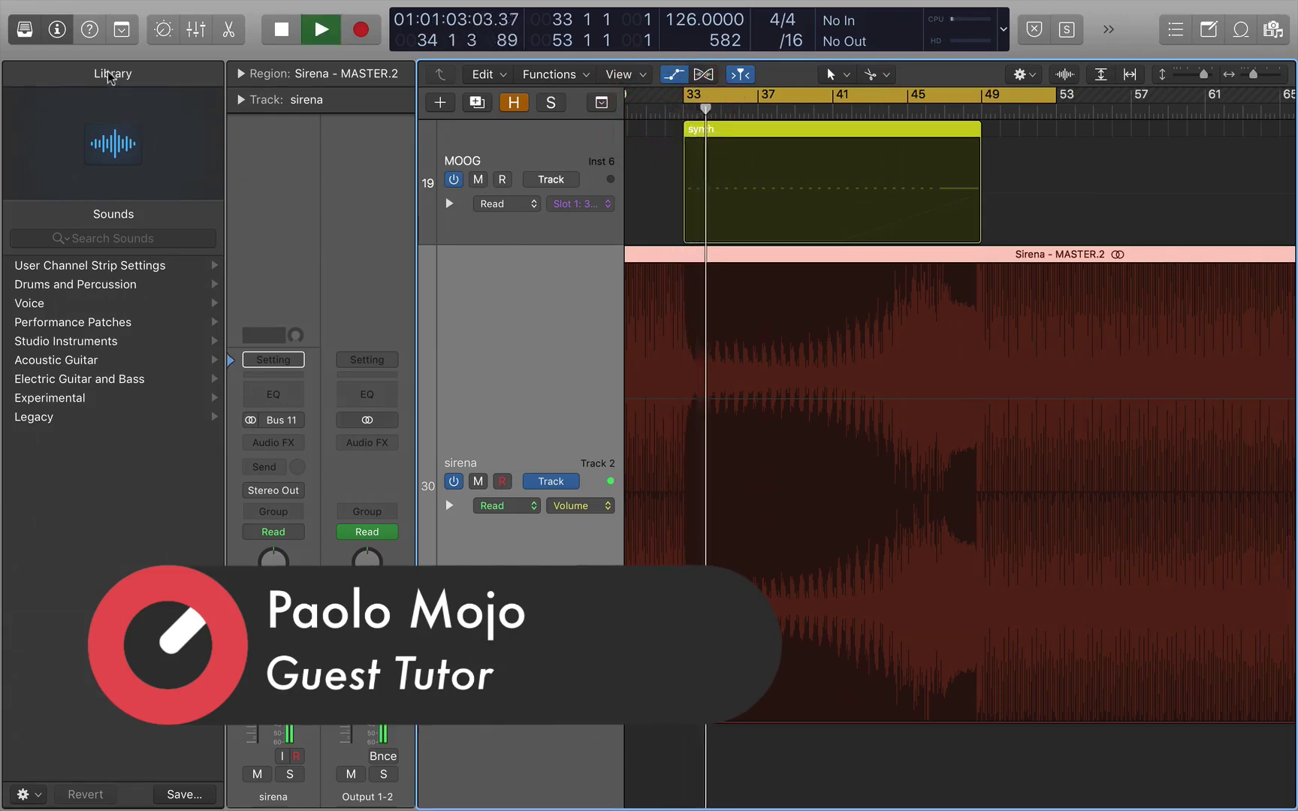
pyautogui.click(26, 29)
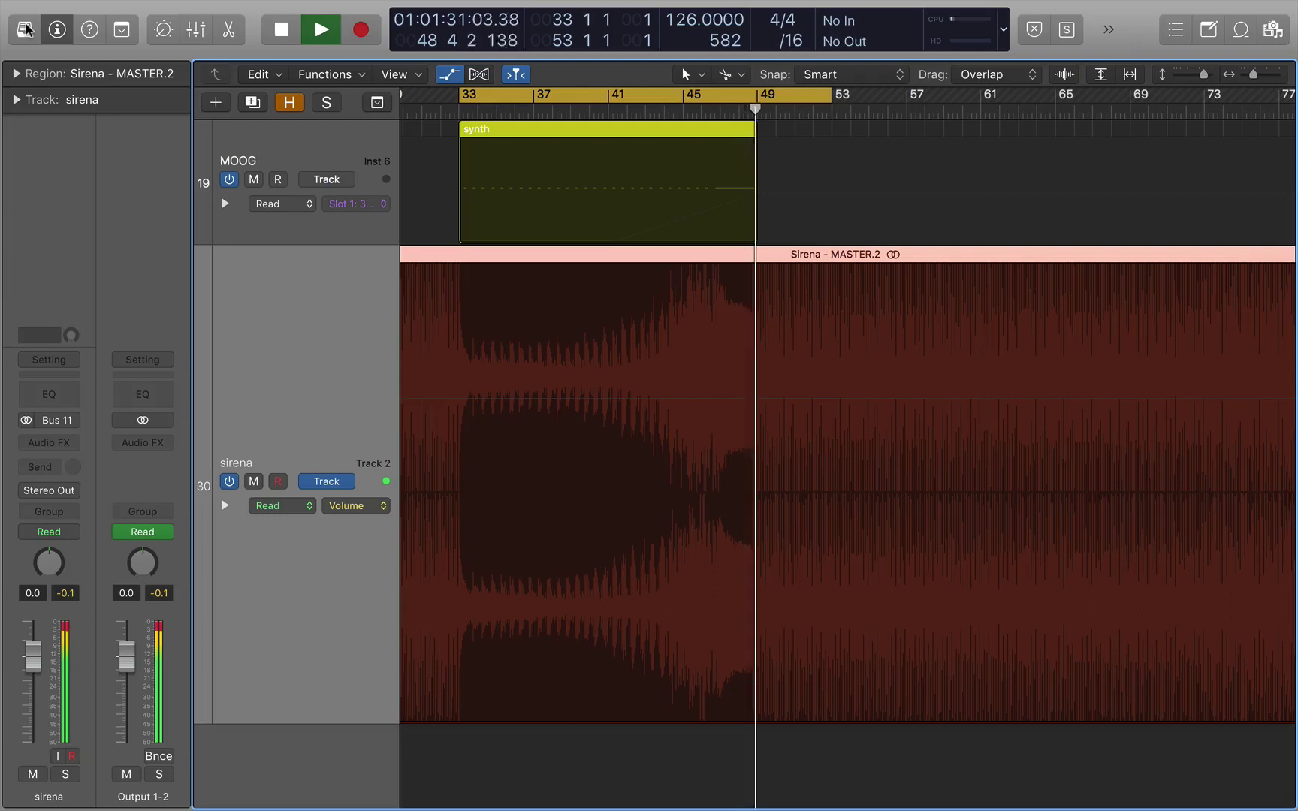
pyautogui.press('space')
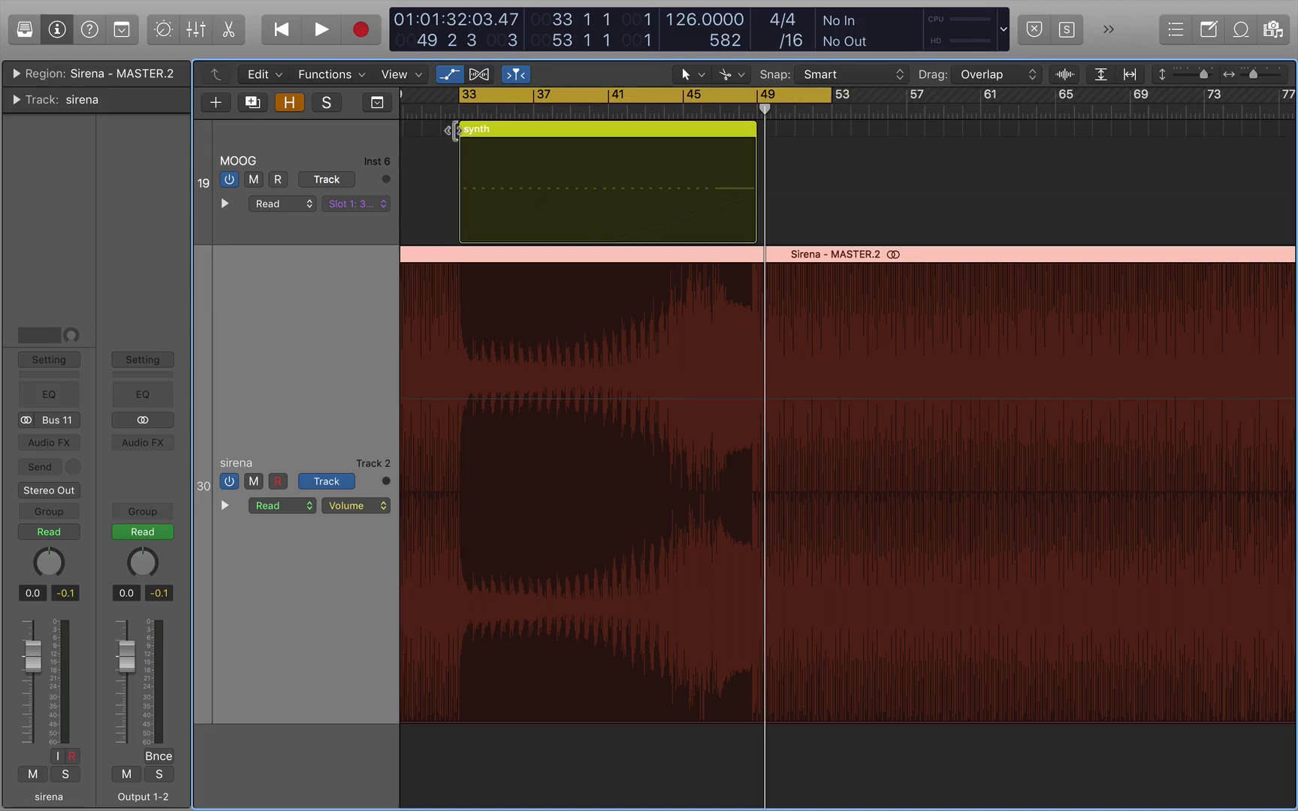
# Open the synth region in the Piano Roll to examine its repeated notes, and close the editor.
pyautogui.click(500, 131)
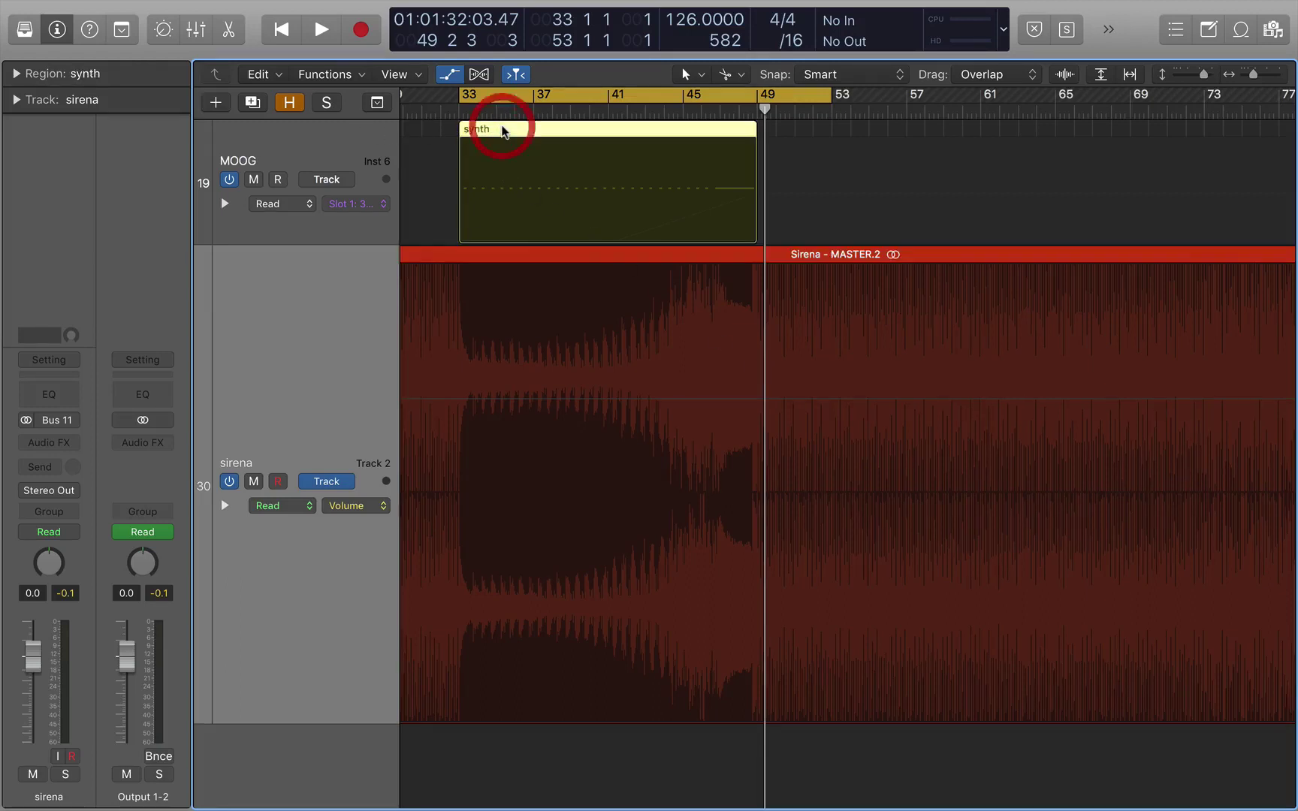
pyautogui.doubleClick(501, 127)
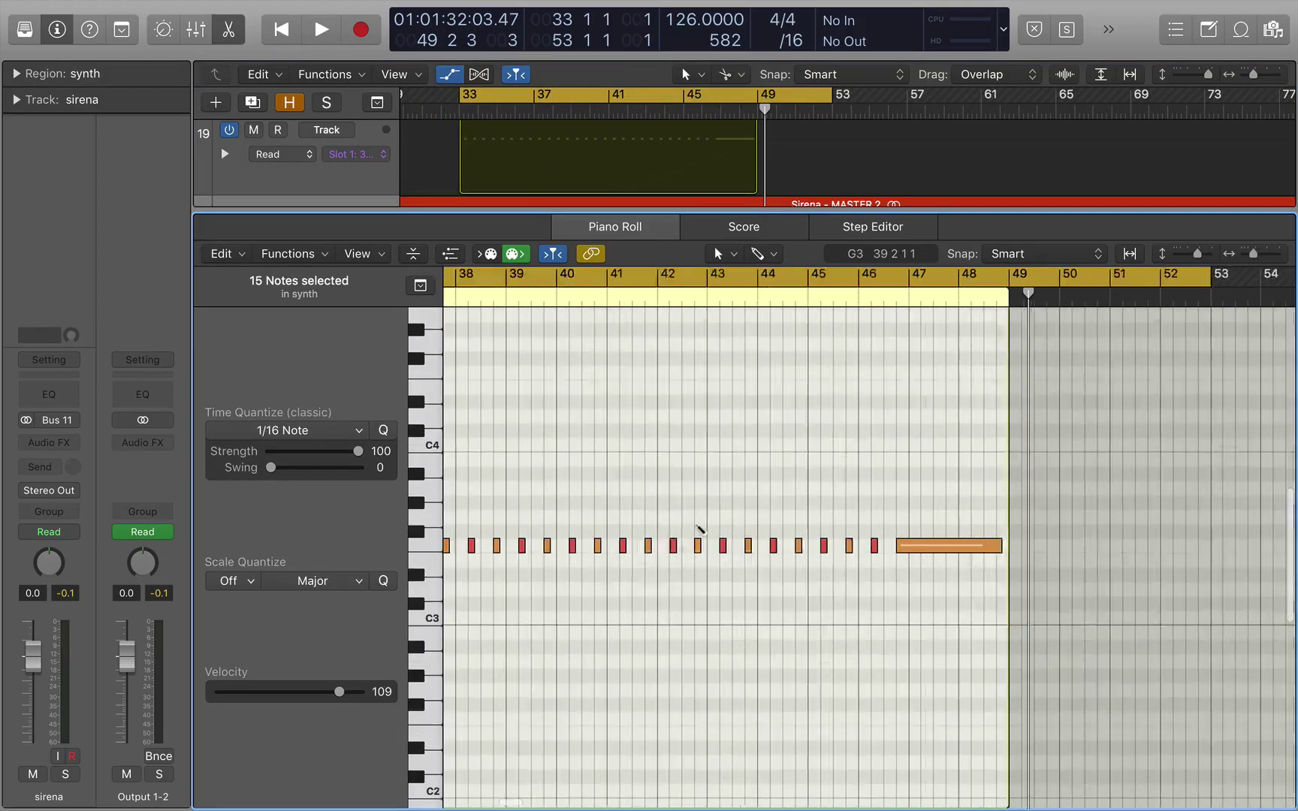
pyautogui.click(621, 226)
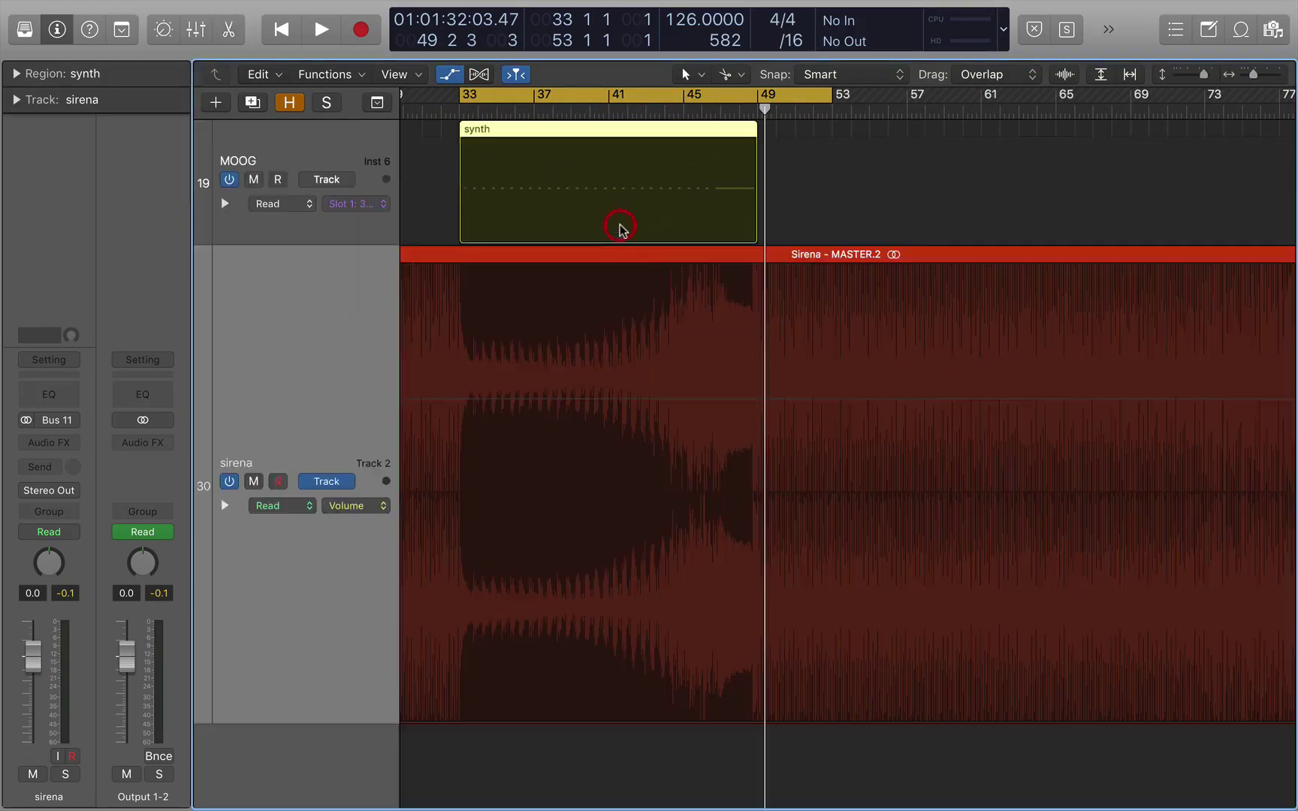
# Mute the sirena track and load the Arturia Mini V instrument on the MOOG track.
pyautogui.click(253, 482)
pyautogui.press('super+Up')
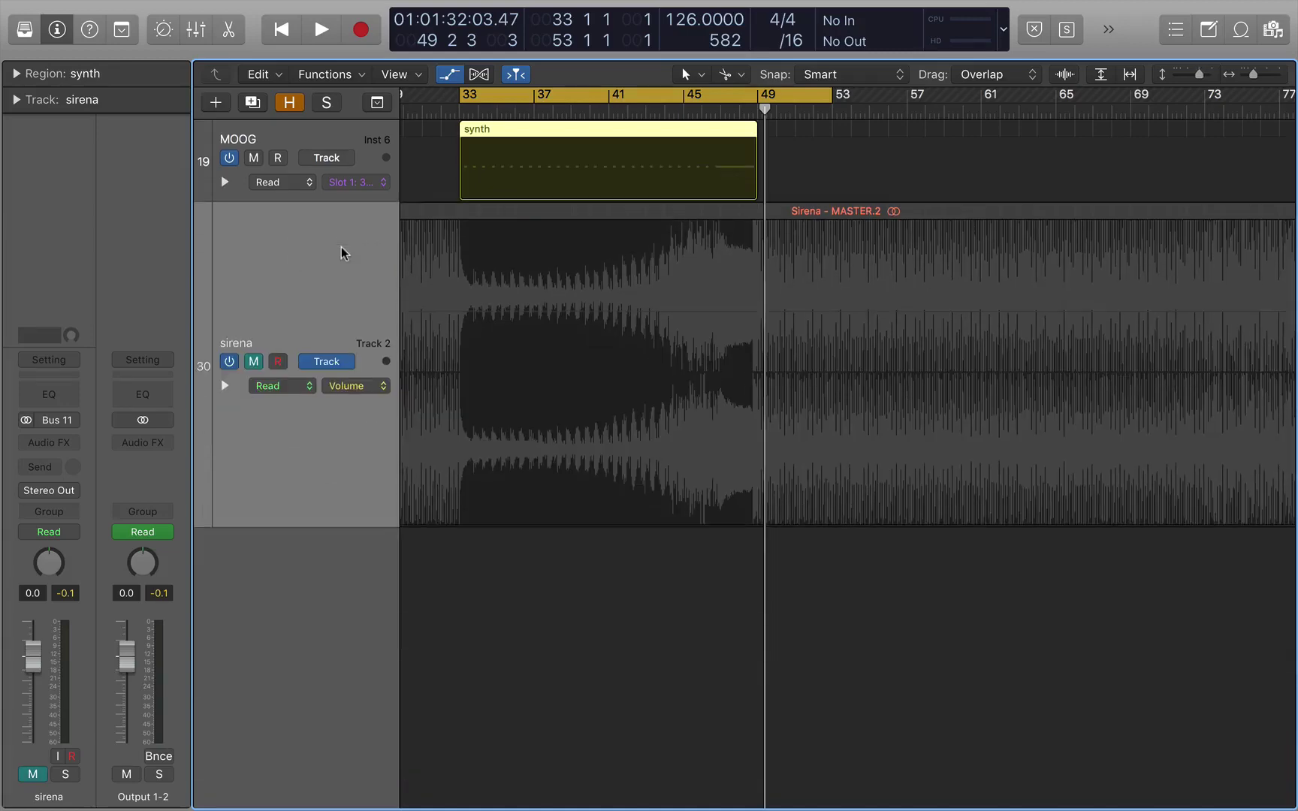
pyautogui.click(307, 137)
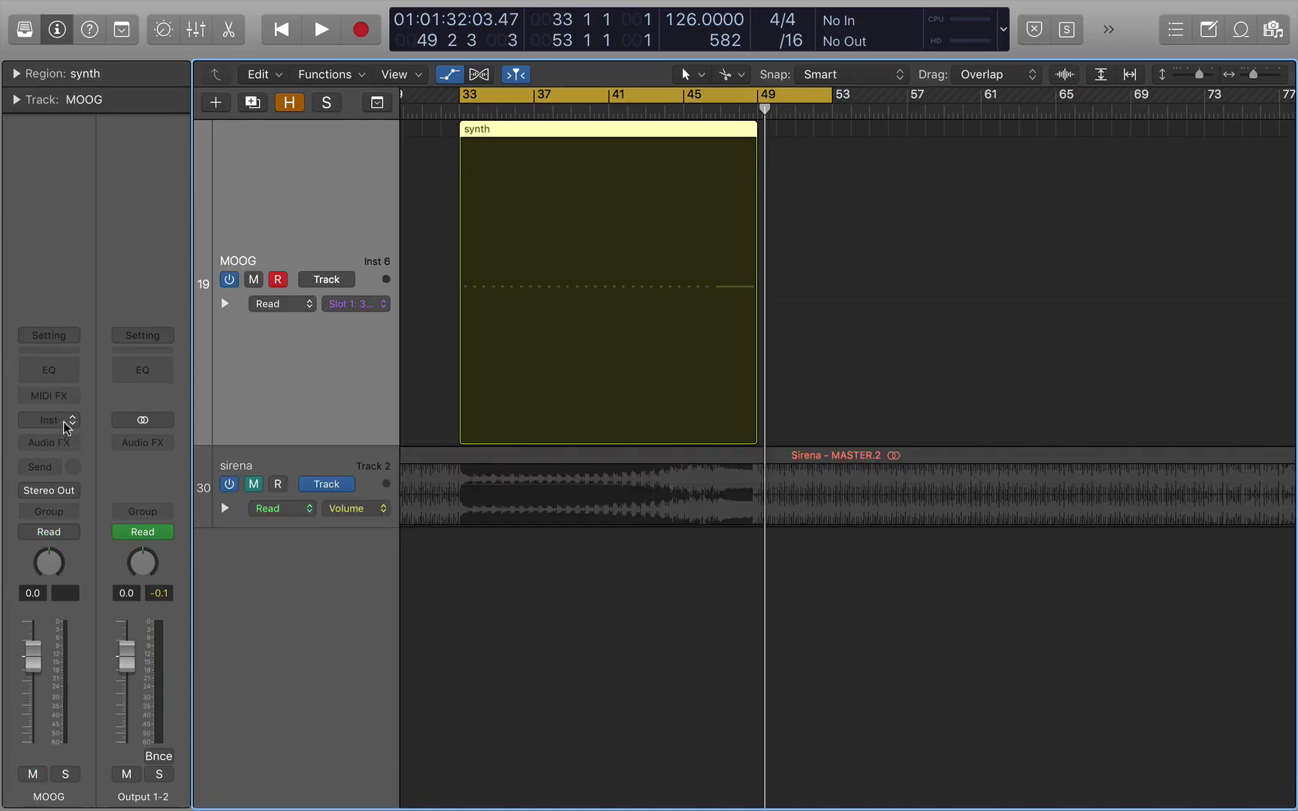
pyautogui.click(66, 425)
pyautogui.moveTo(63, 455)
pyautogui.click(255, 455)
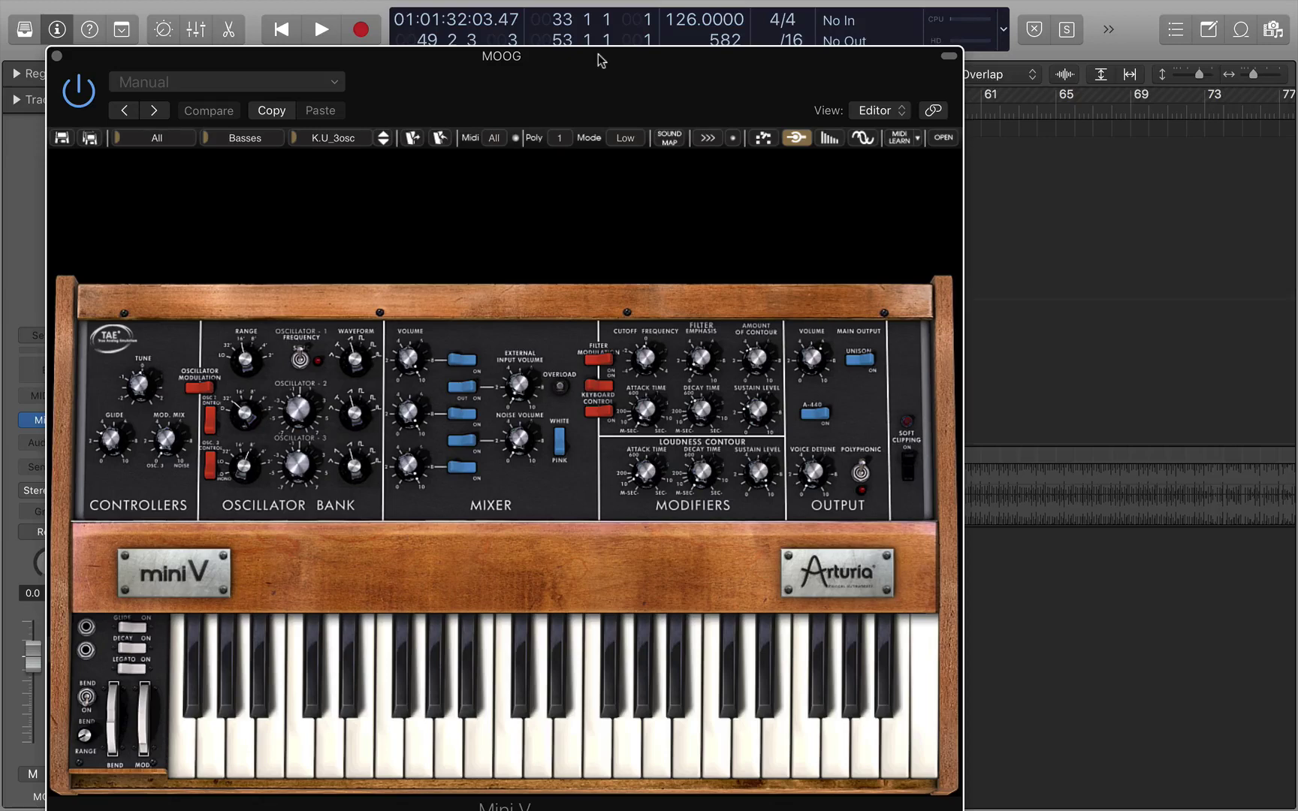
# Load the K.U_EleTOM preset from the Percussives category of all Mini V banks.
pyautogui.click(159, 137)
pyautogui.click(110, 142)
pyautogui.click(117, 143)
pyautogui.moveTo(180, 230)
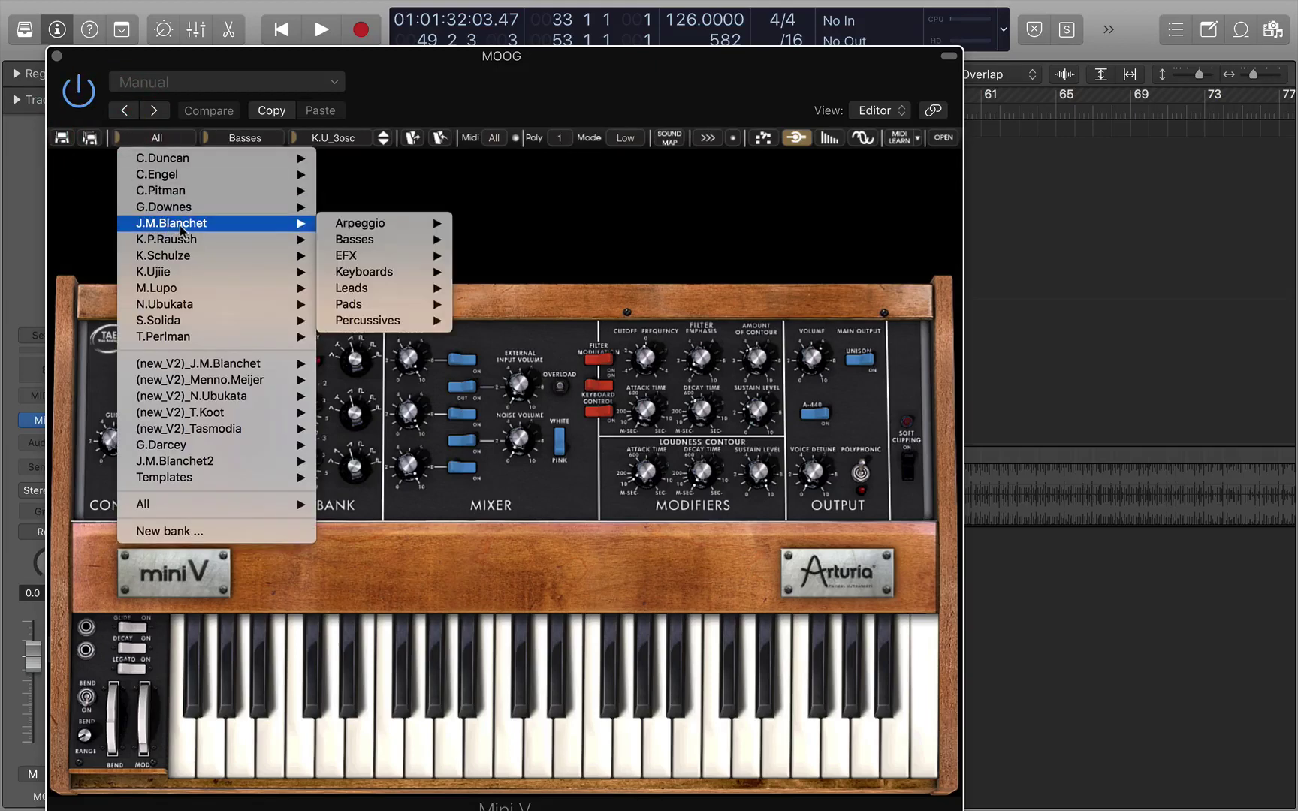
pyautogui.moveTo(267, 504)
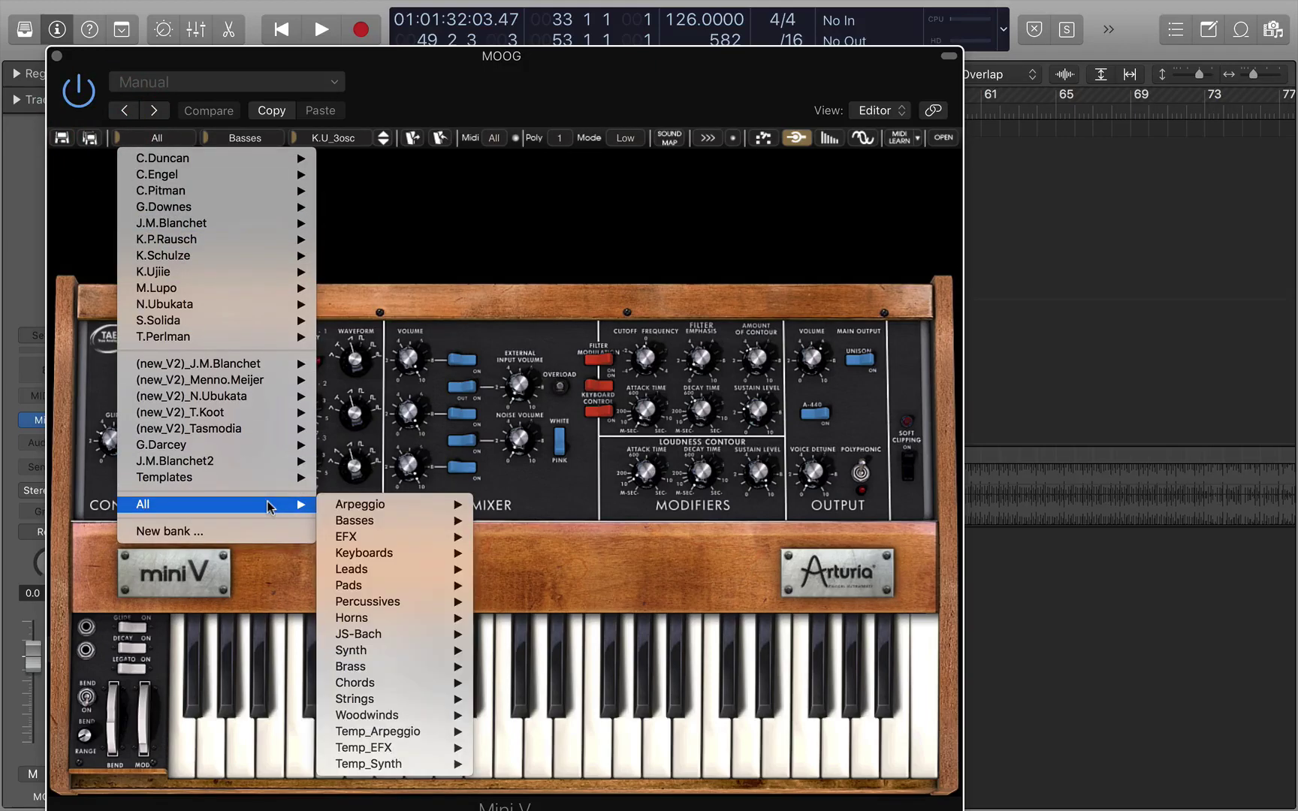
pyautogui.moveTo(386, 559)
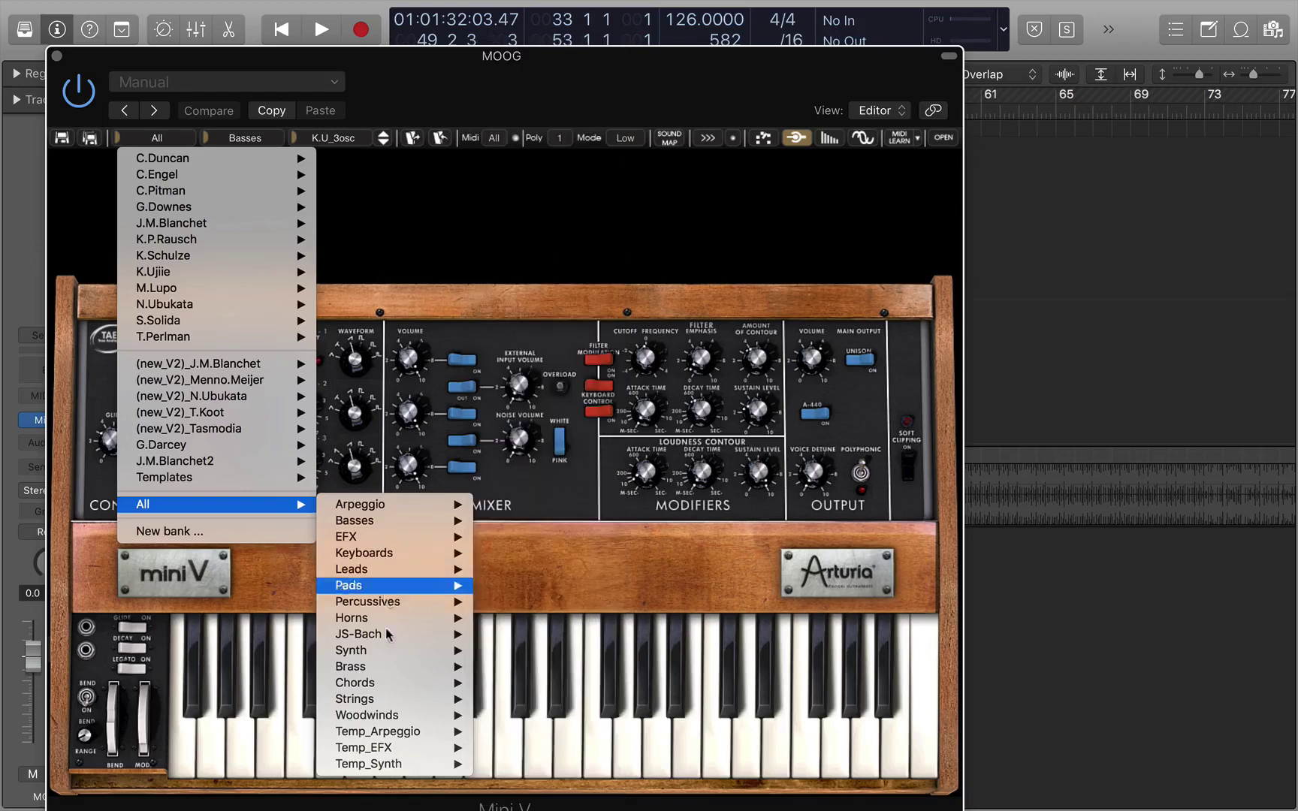
pyautogui.moveTo(376, 605)
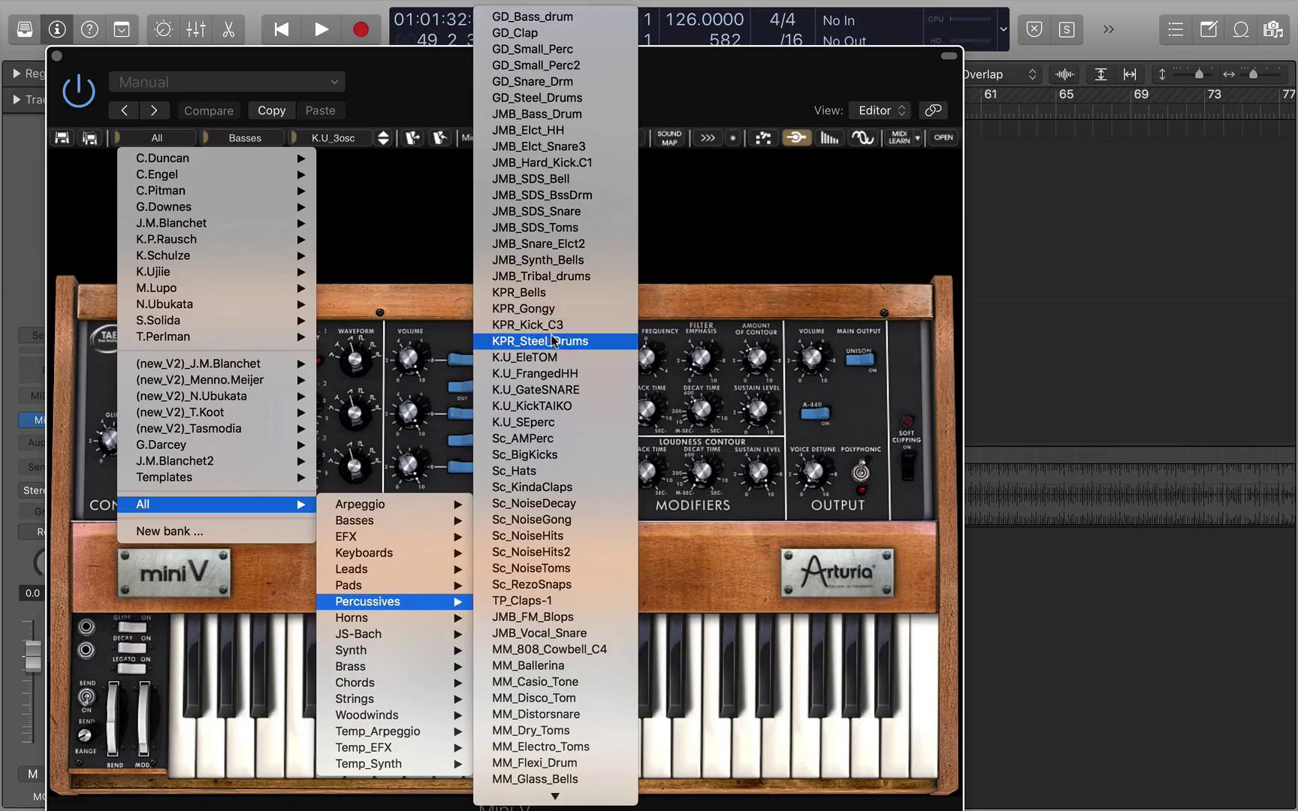
pyautogui.click(549, 361)
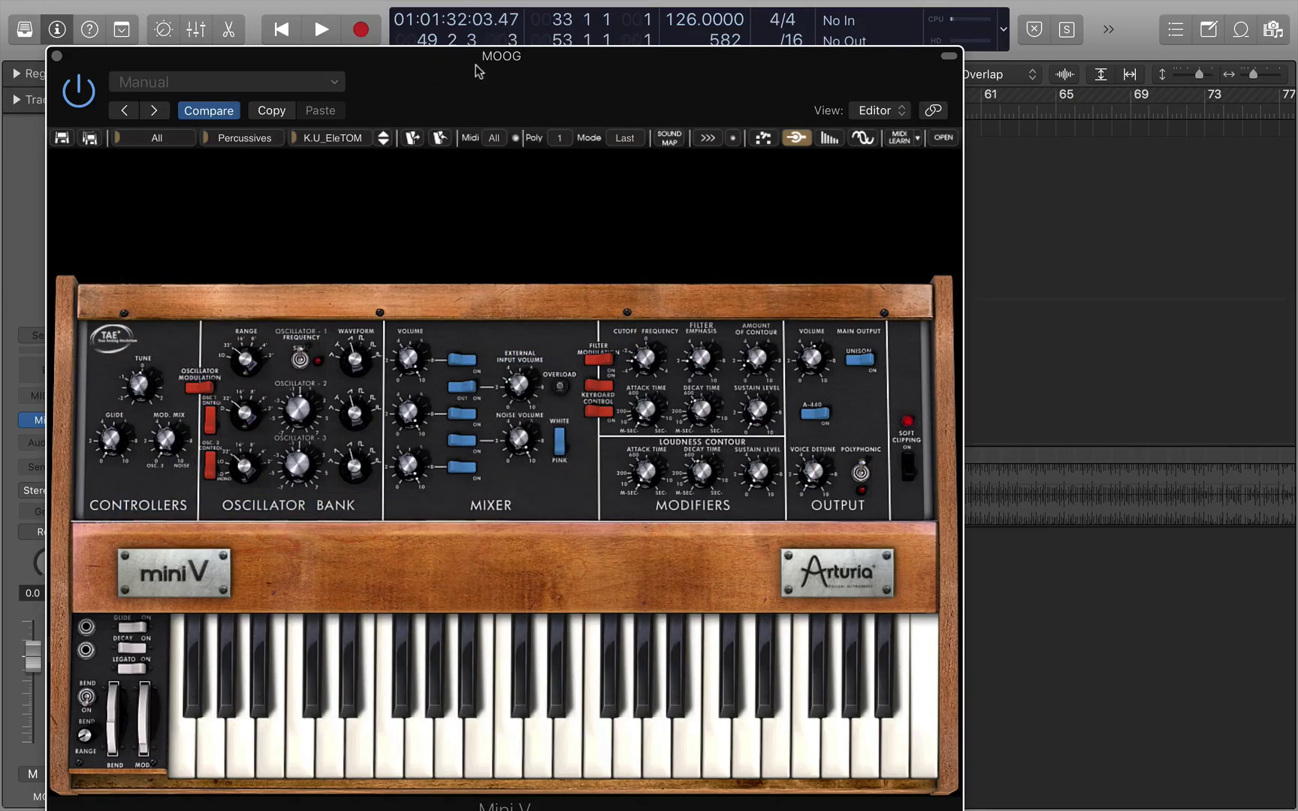
# Play the synth region while sweeping the Mini V's filter decay time to hear how it changes the sound.
pyautogui.moveTo(475, 66); pyautogui.dragTo(685, 35)
pyautogui.hotkey('shift', 'space')
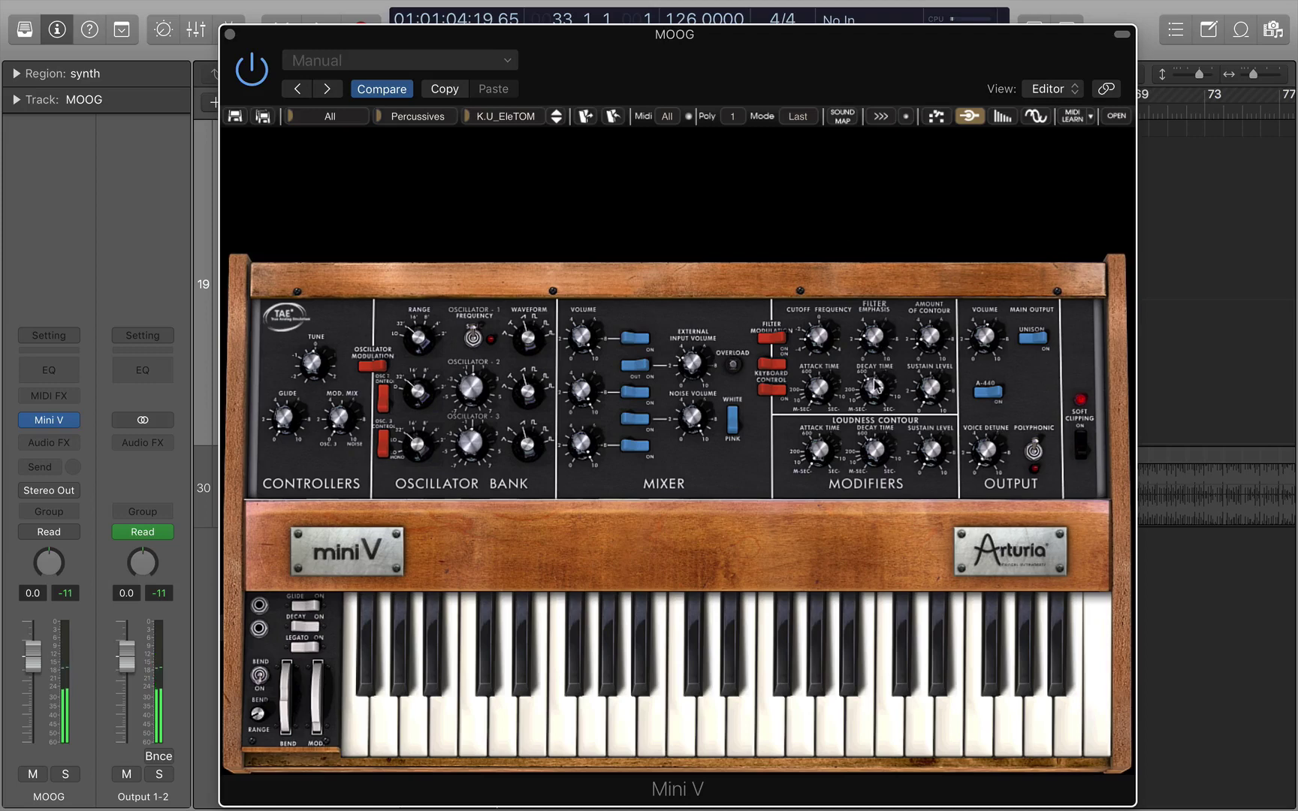
pyautogui.moveTo(874, 396)
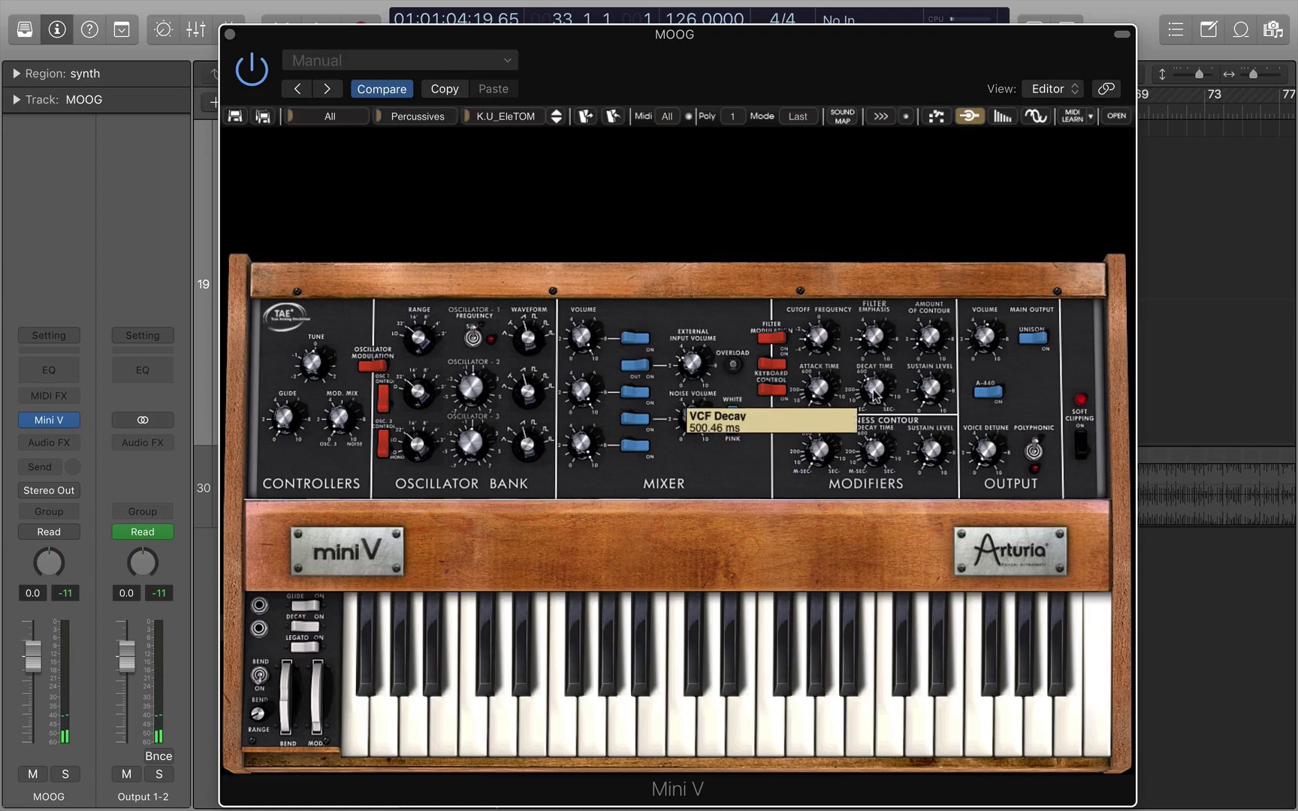
pyautogui.moveTo(874, 396)
pyautogui.mouseDown()
pyautogui.moveTo(864, 321)
pyautogui.moveTo(862, 396)
pyautogui.mouseUp()
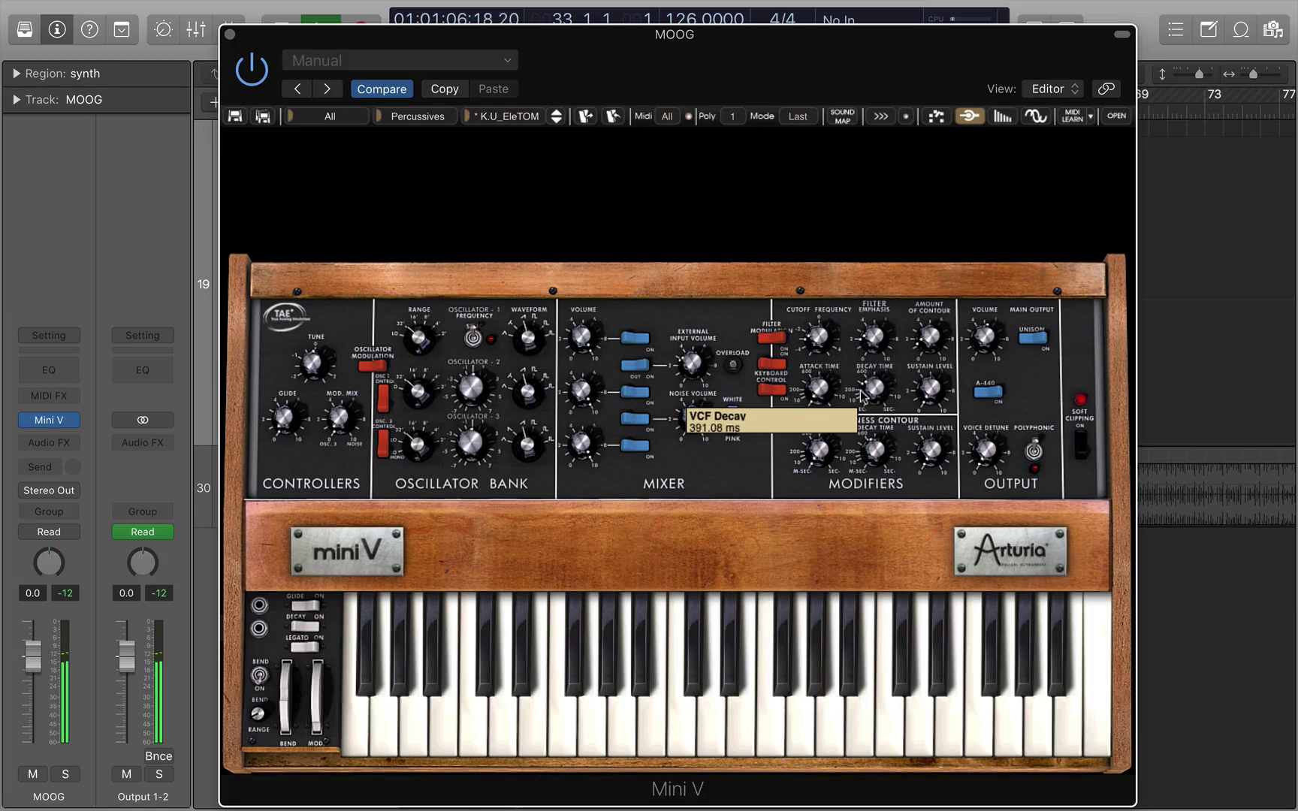
pyautogui.moveTo(873, 459); pyautogui.dragTo(870, 392)
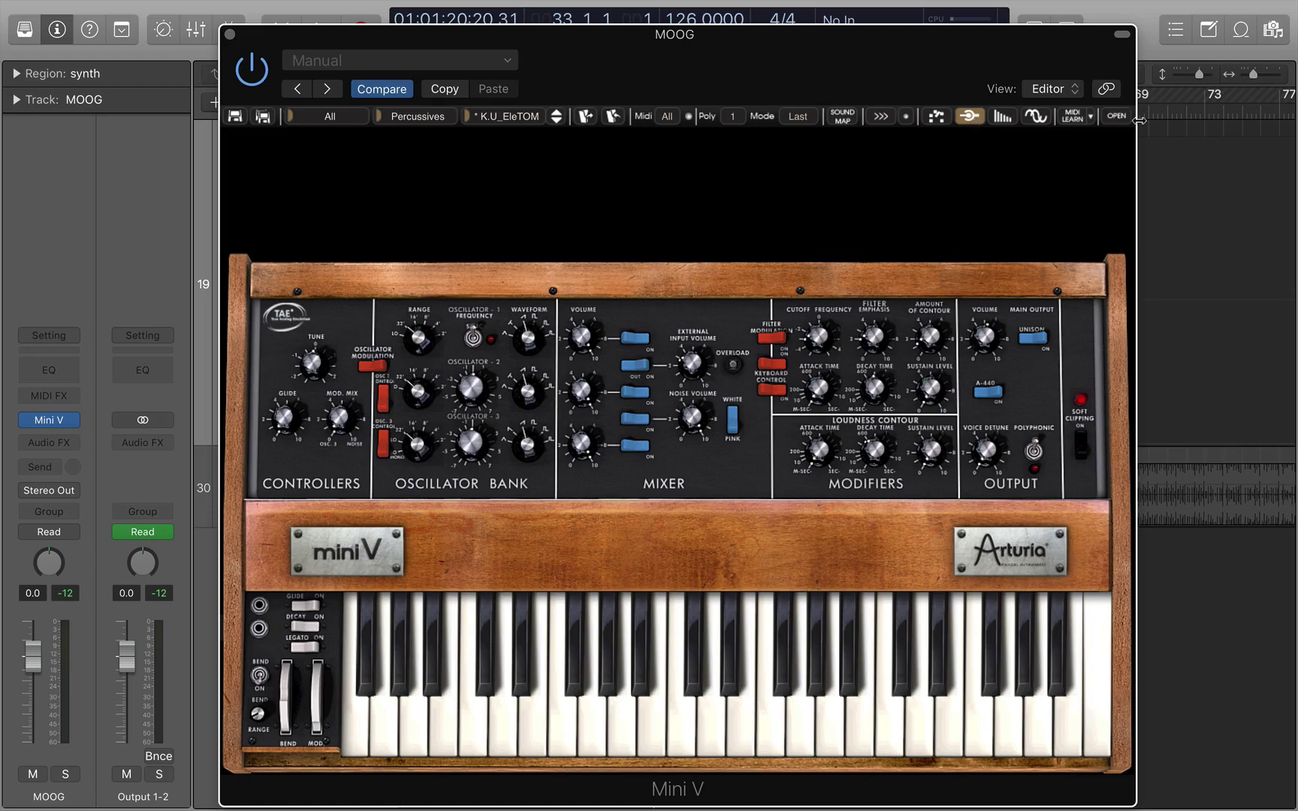
# Open the Mini V's extended panel and examine the EG VCF to VCO123 FM routing in the modulation matrix.
pyautogui.click(1116, 117)
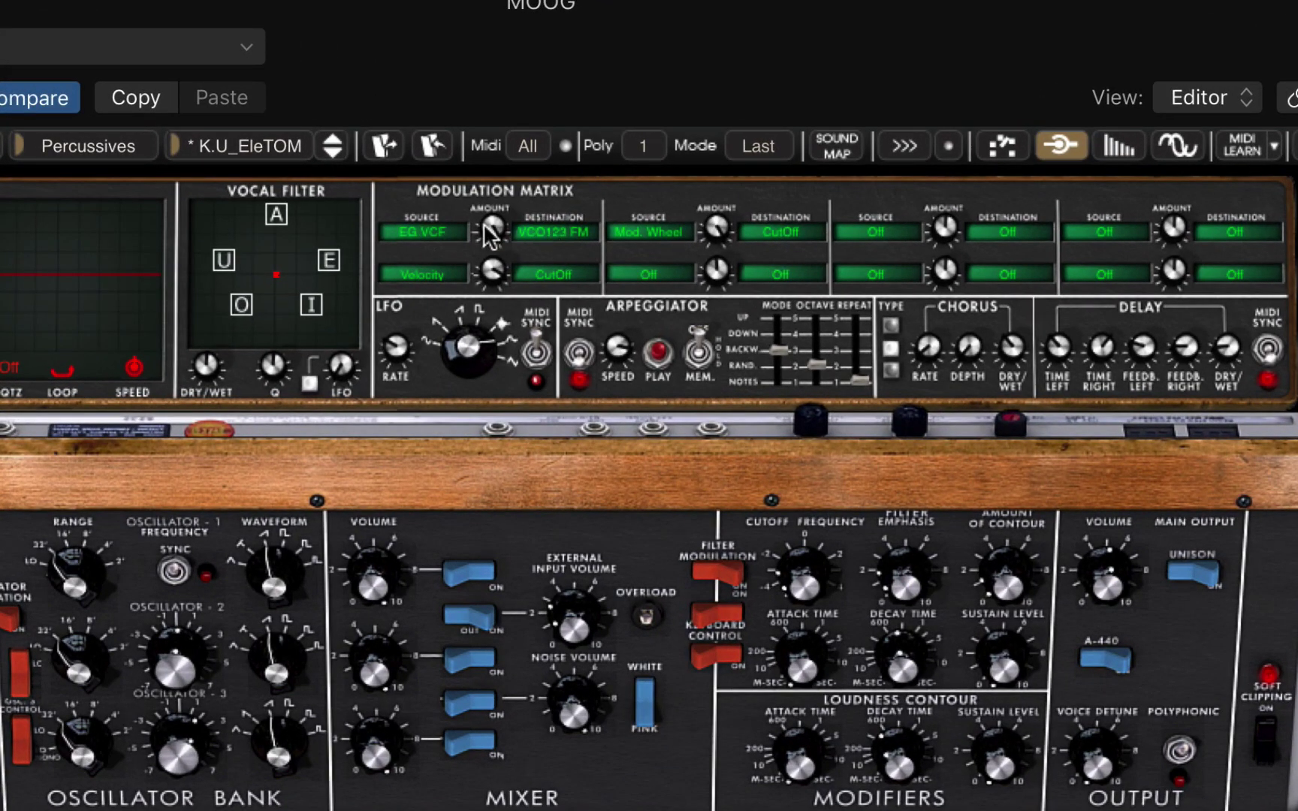
pyautogui.moveTo(485, 224)
pyautogui.moveTo(492, 229); pyautogui.dragTo(490, 199)
pyautogui.moveTo(95, 591)
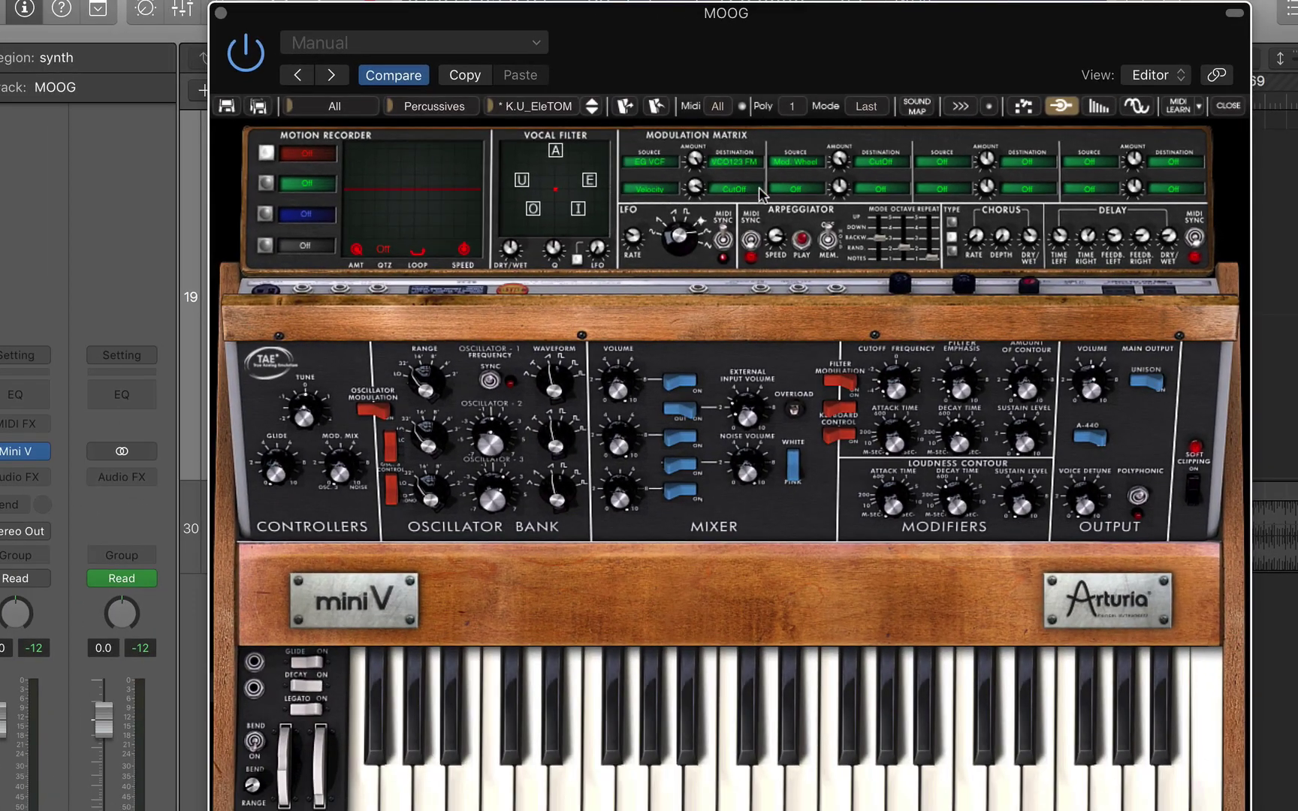
pyautogui.click(725, 181)
# Reopen the synth region in the Piano Roll and examine its full note pattern from bar 33 to 49.
pyautogui.moveTo(710, 36); pyautogui.dragTo(967, 535)
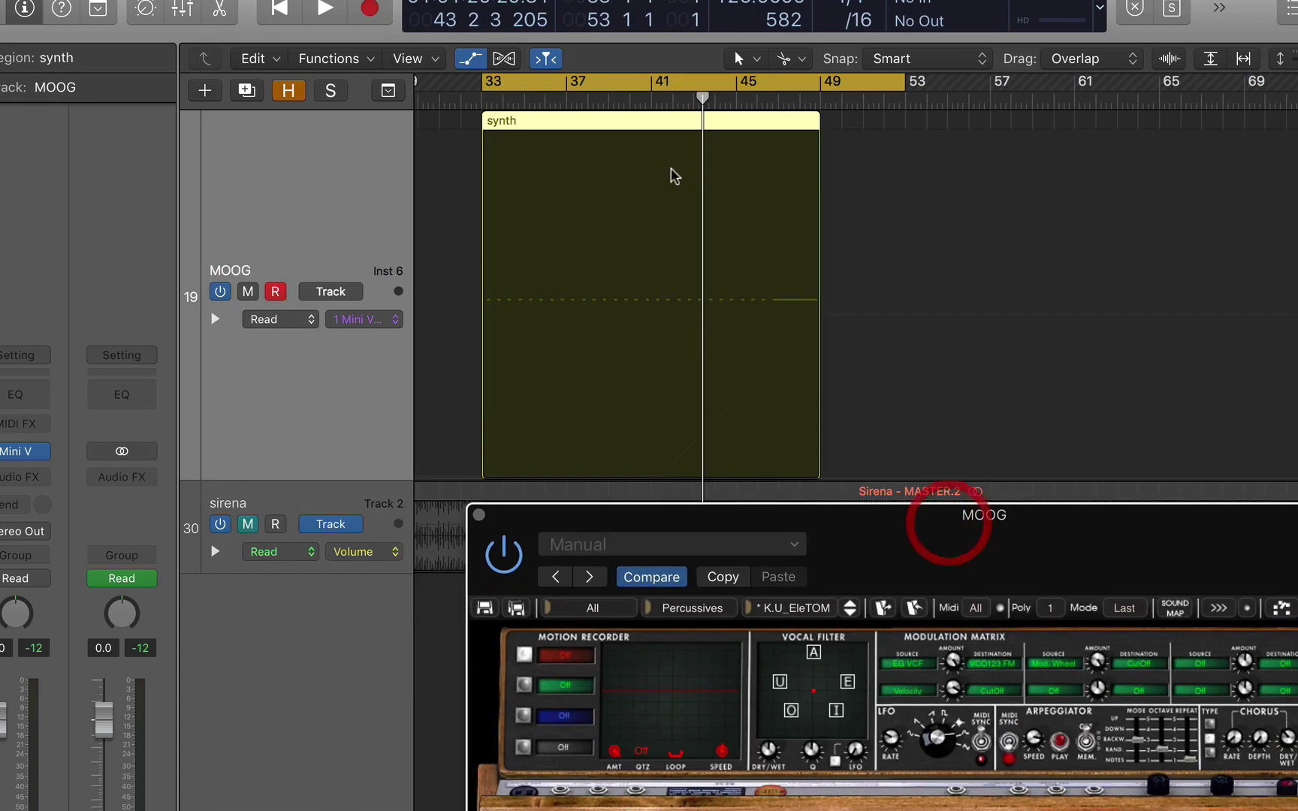
pyautogui.doubleClick(617, 120)
pyautogui.press('super+w')
pyautogui.moveTo(1073, 809); pyautogui.dragTo(1059, 762)
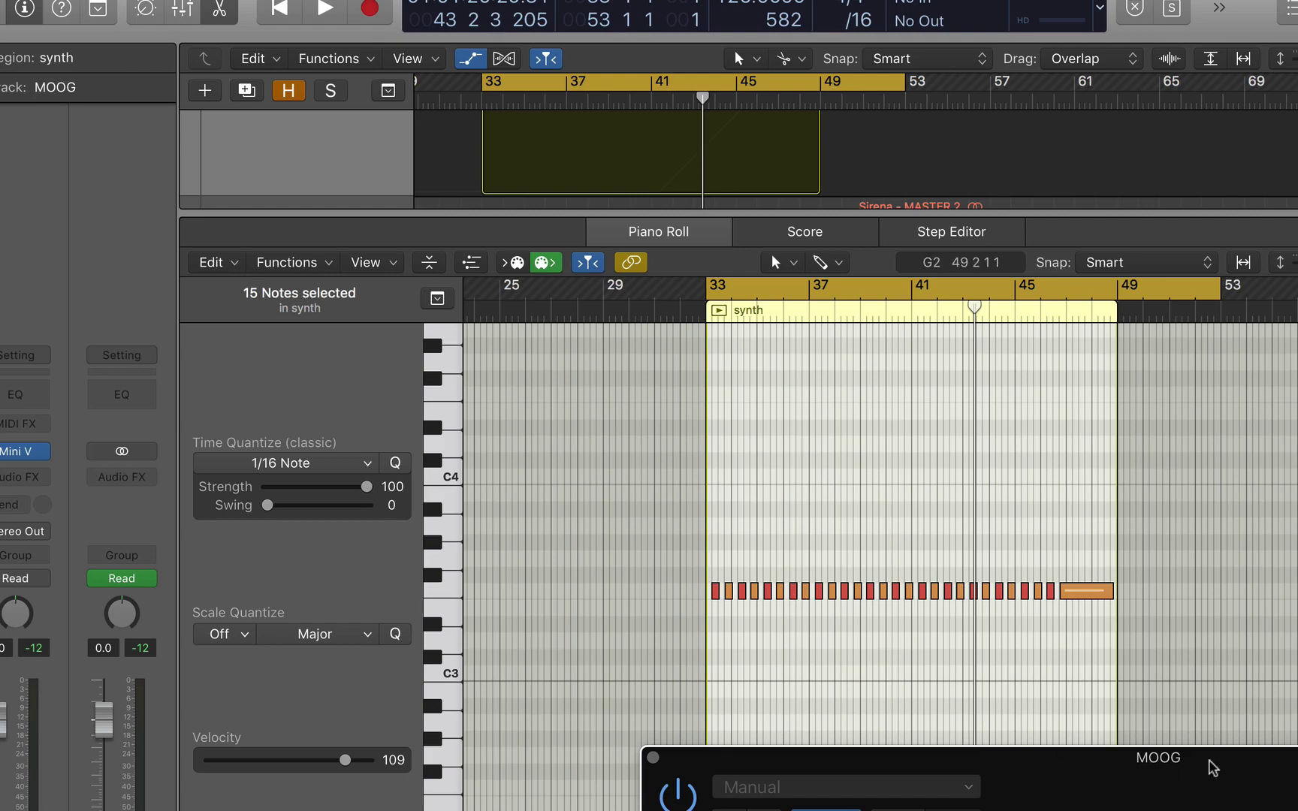
pyautogui.moveTo(1211, 767); pyautogui.dragTo(965, 4)
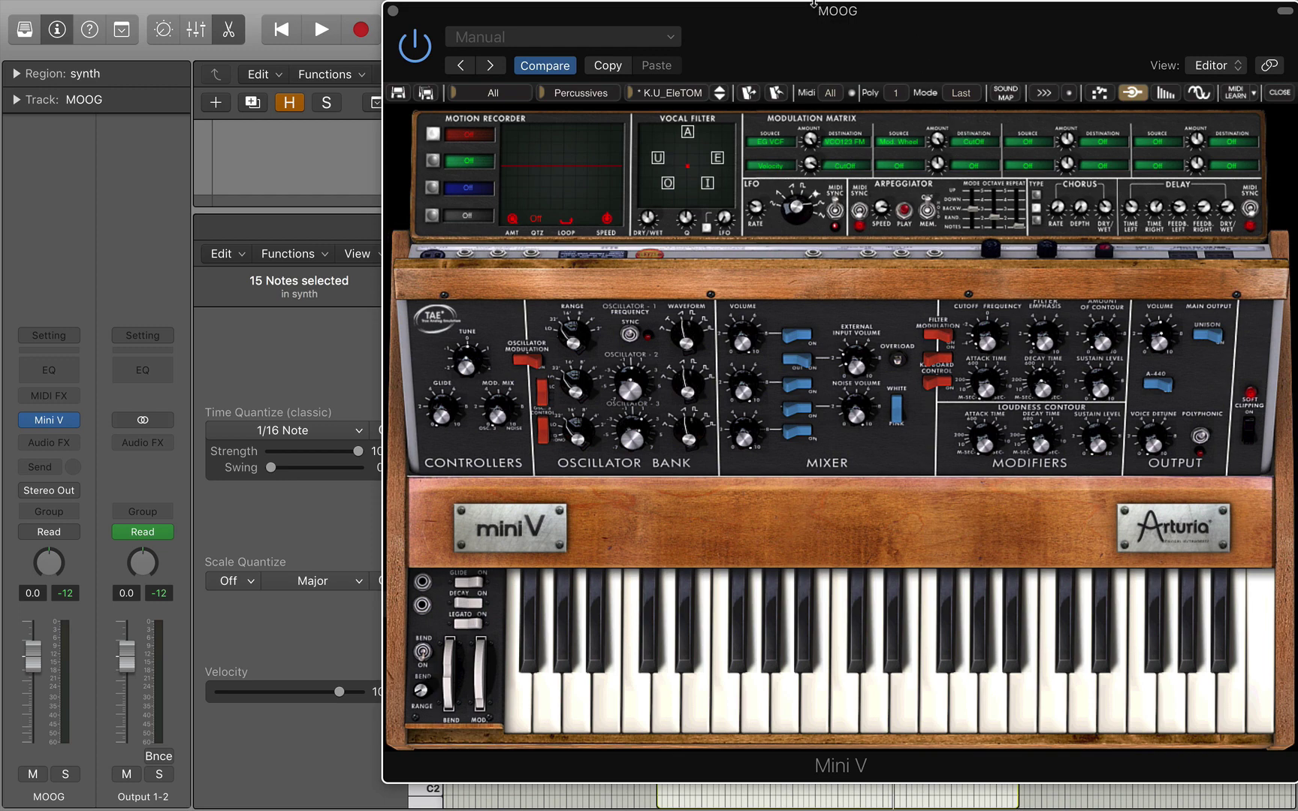
# Close the Mini V's extended panel so only its main synth controls are shown.
pyautogui.moveTo(869, 10); pyautogui.dragTo(665, 154)
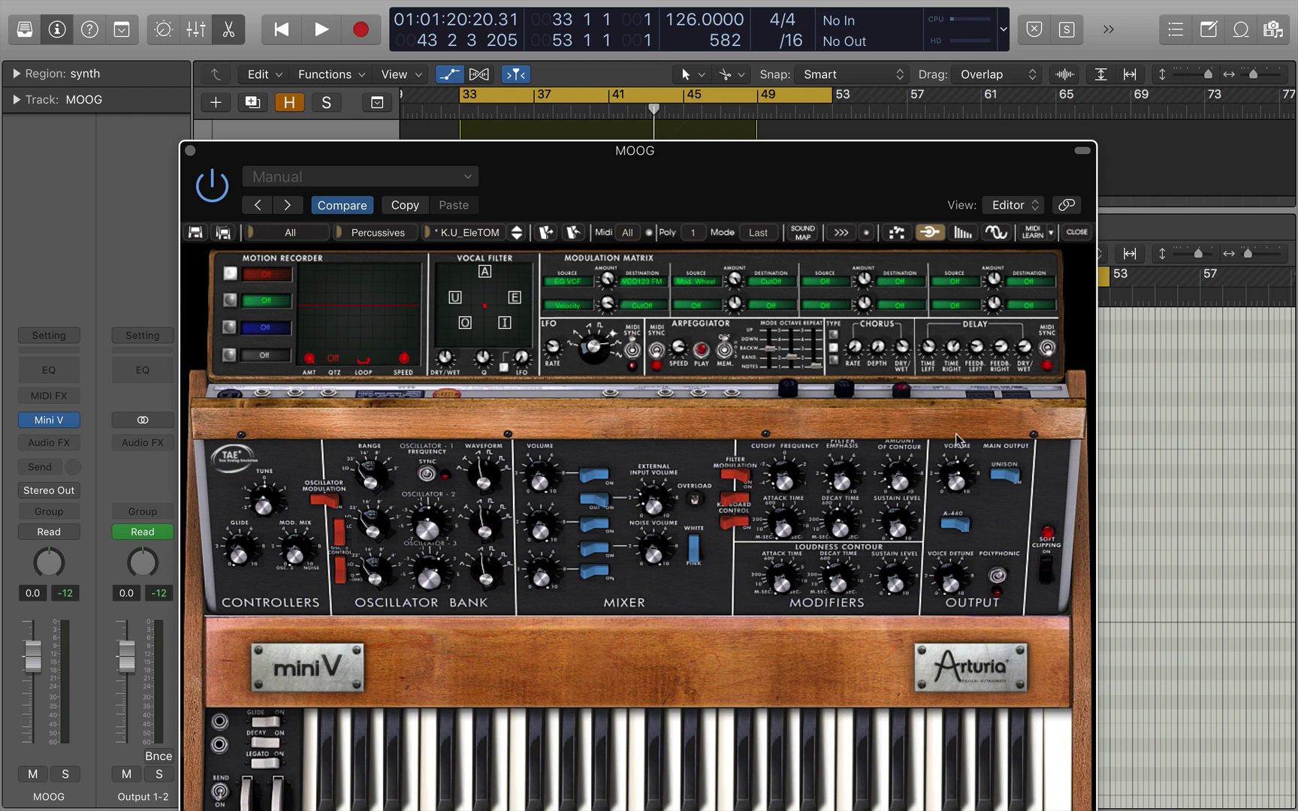
pyautogui.click(931, 233)
pyautogui.click(1074, 232)
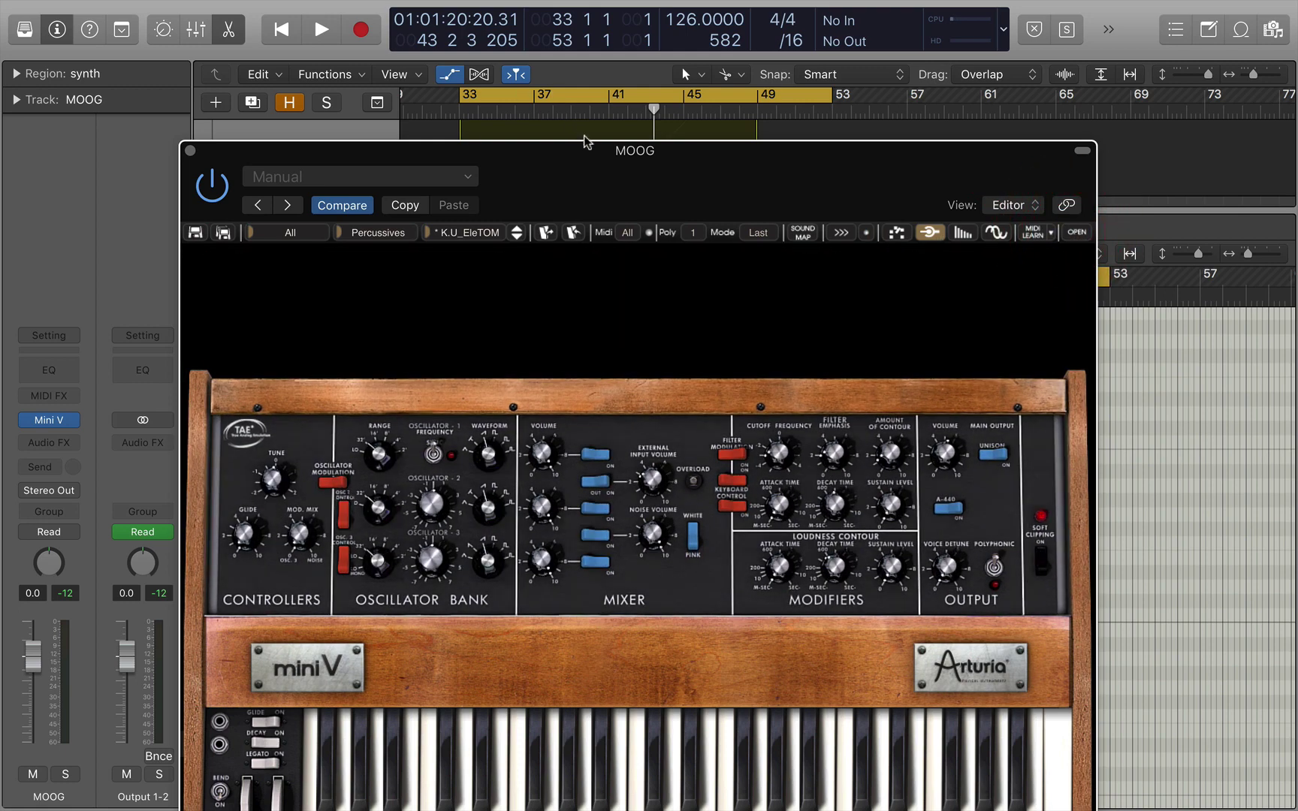
pyautogui.moveTo(586, 142); pyautogui.dragTo(592, 1)
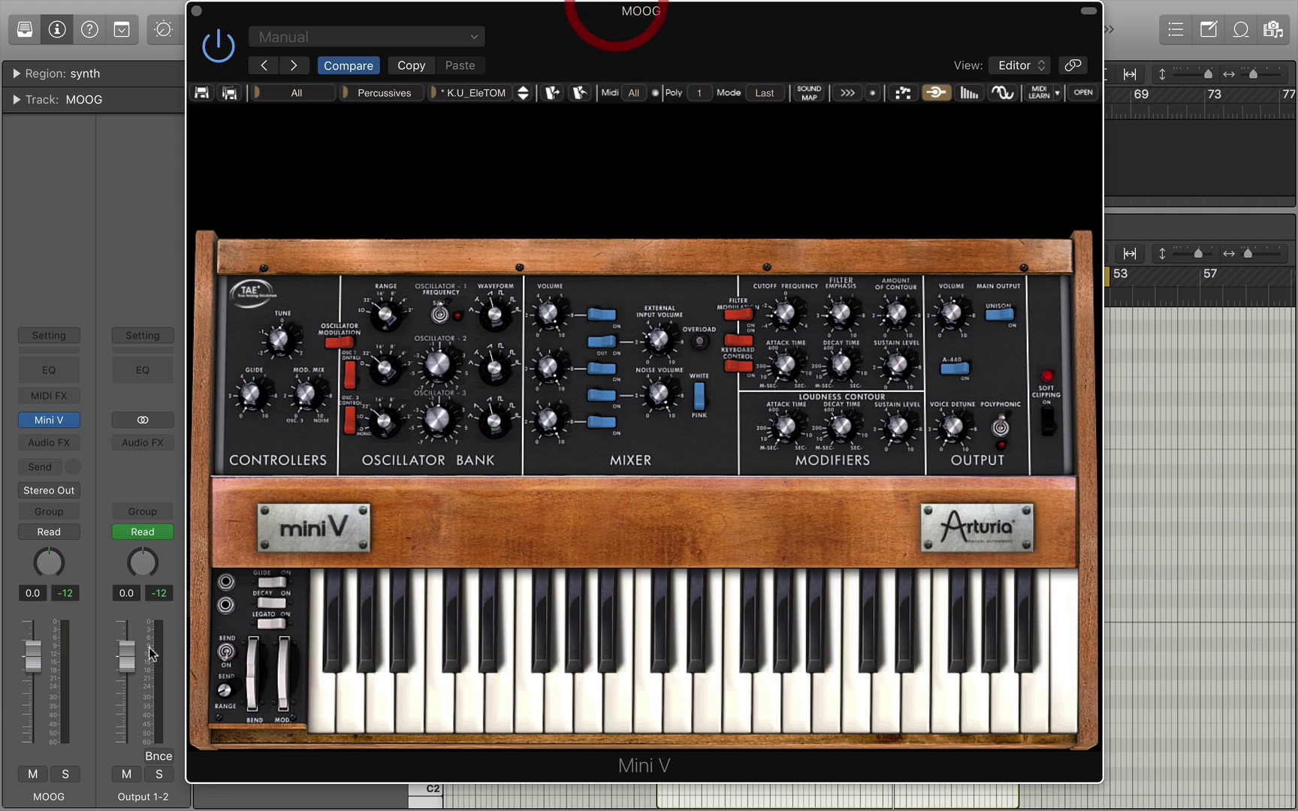
pyautogui.click(268, 602)
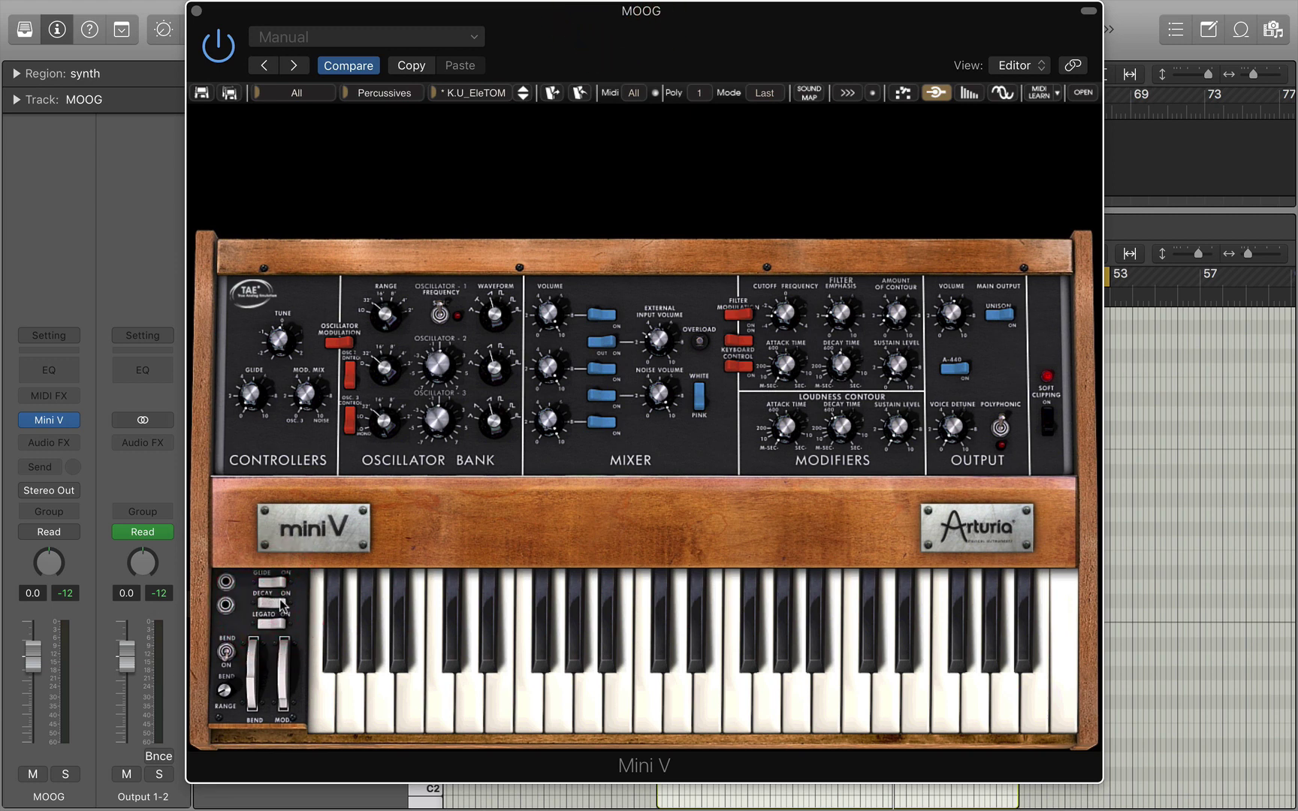
# Try filter decay times of about 750 and 704 ms, sweep the decay during playback, and turn down the noise volume.
pyautogui.moveTo(841, 434); pyautogui.dragTo(846, 368)
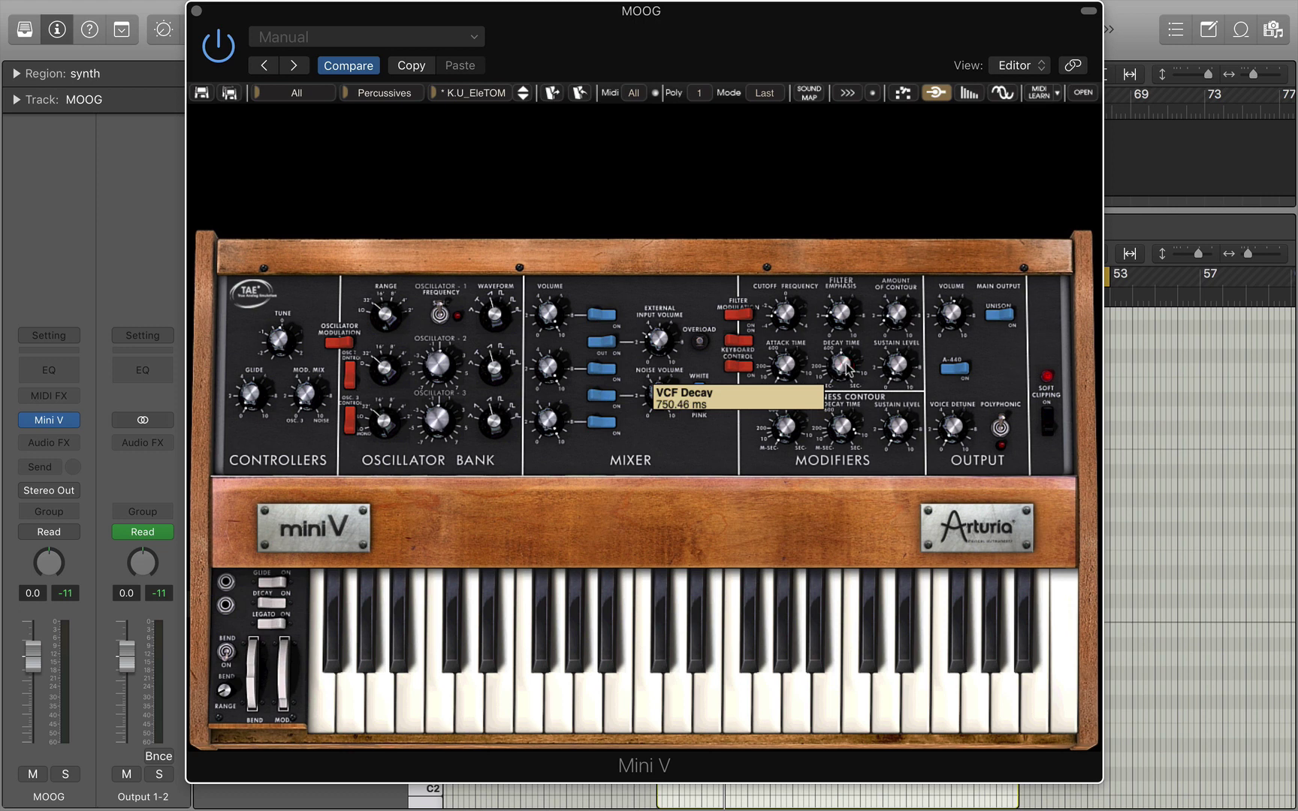
pyautogui.moveTo(847, 369); pyautogui.dragTo(847, 369)
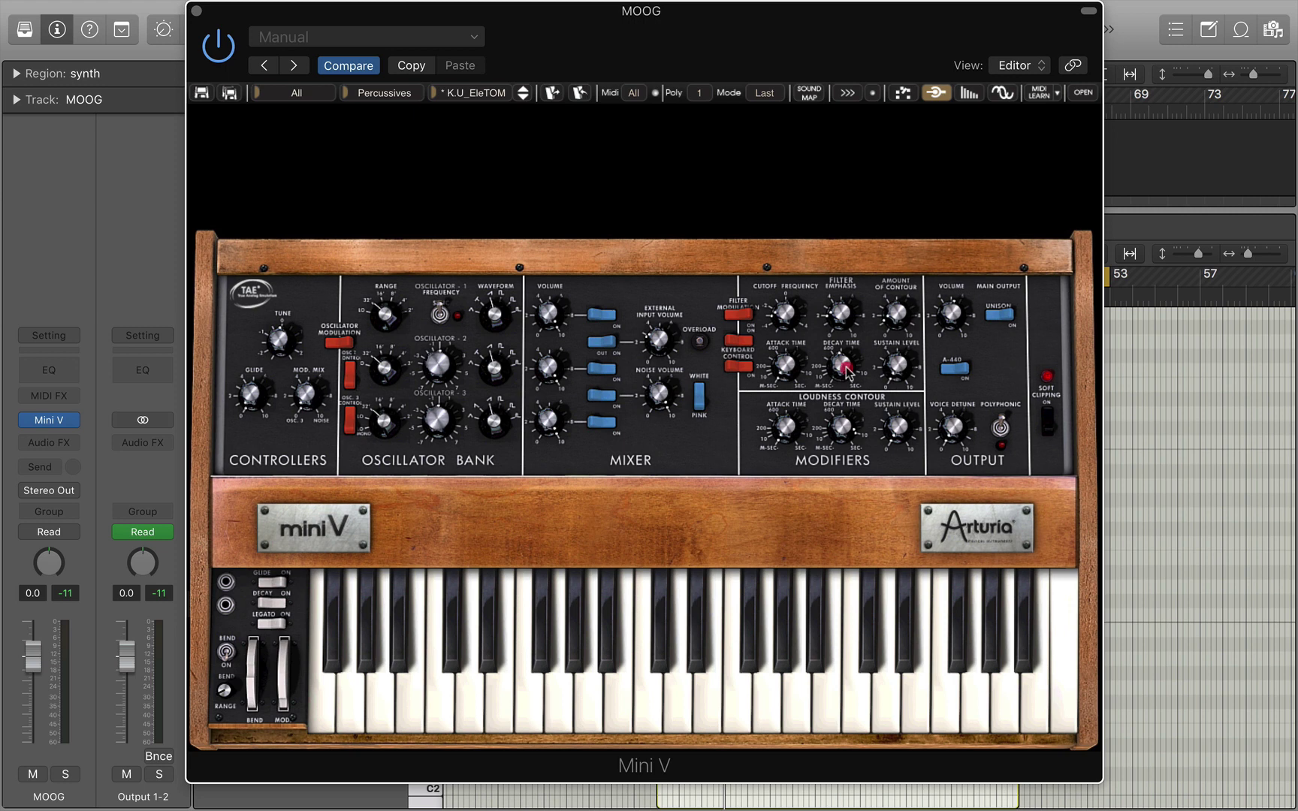
pyautogui.click(846, 366)
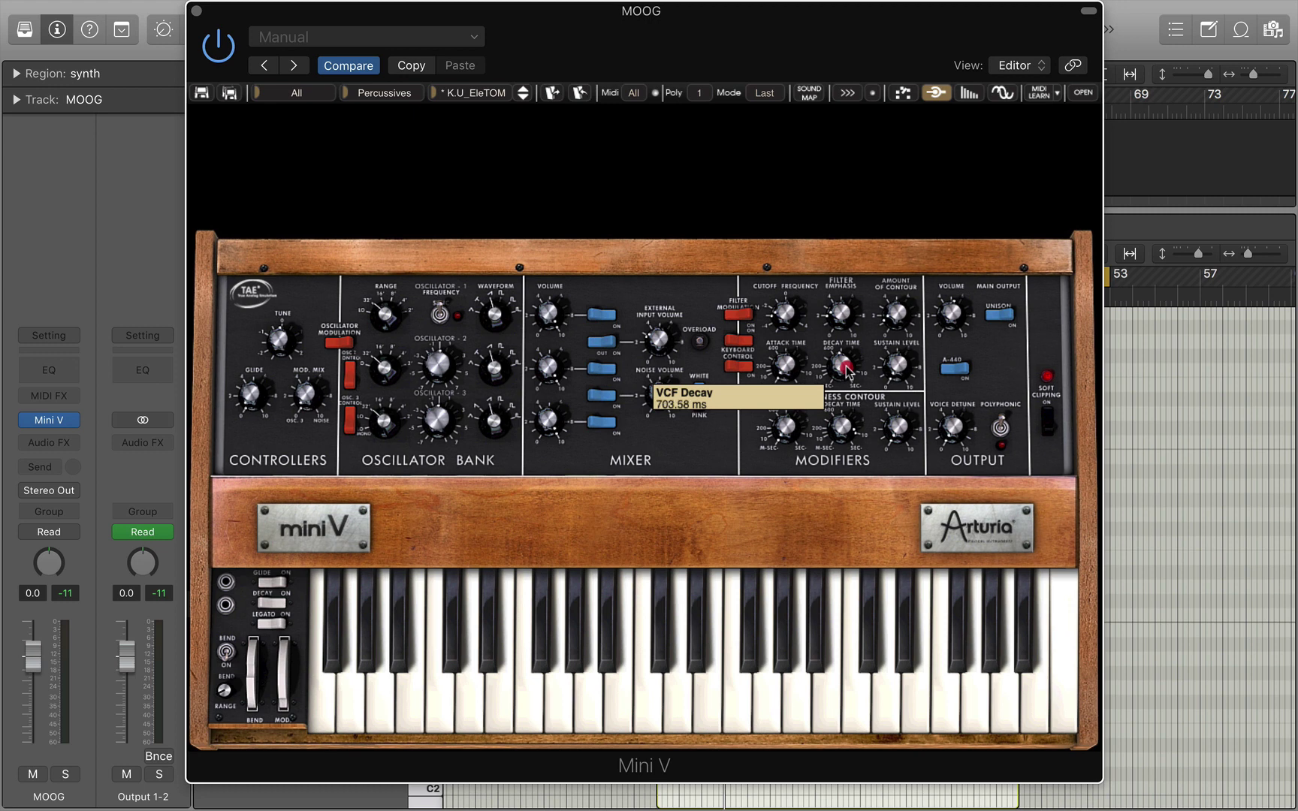
pyautogui.moveTo(846, 368); pyautogui.dragTo(841, 481)
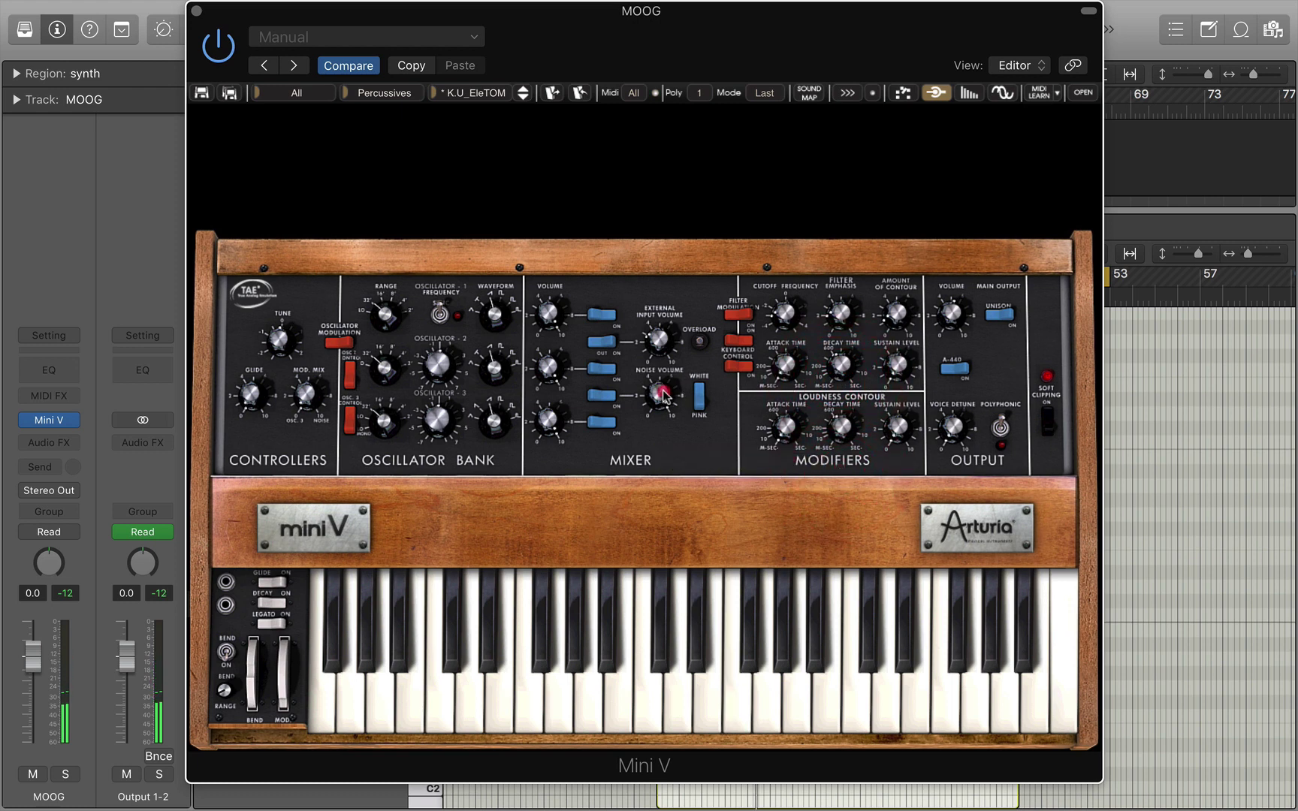
pyautogui.moveTo(657, 387); pyautogui.dragTo(661, 477)
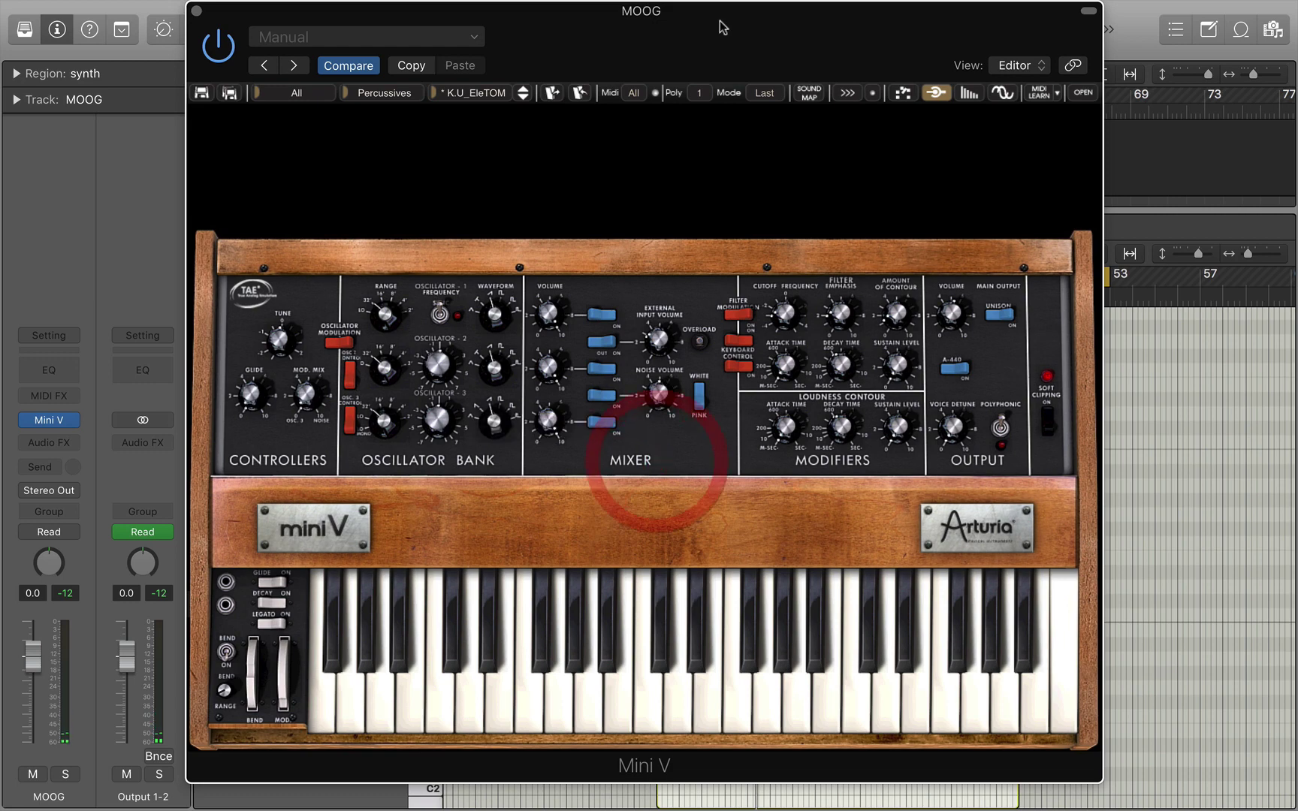
# Close the Piano Roll and set the MOOG track's automation mode to Touch.
pyautogui.moveTo(722, 25); pyautogui.dragTo(732, 460)
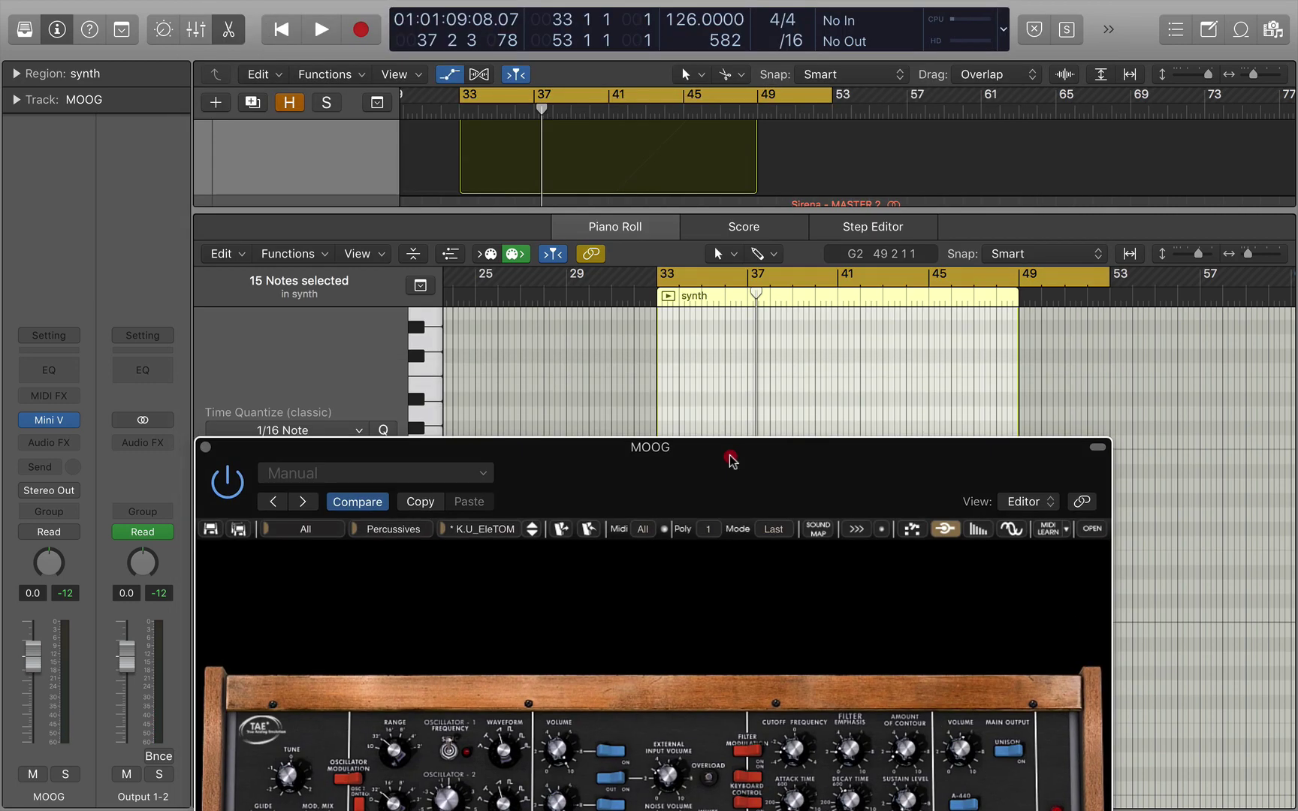
pyautogui.click(615, 226)
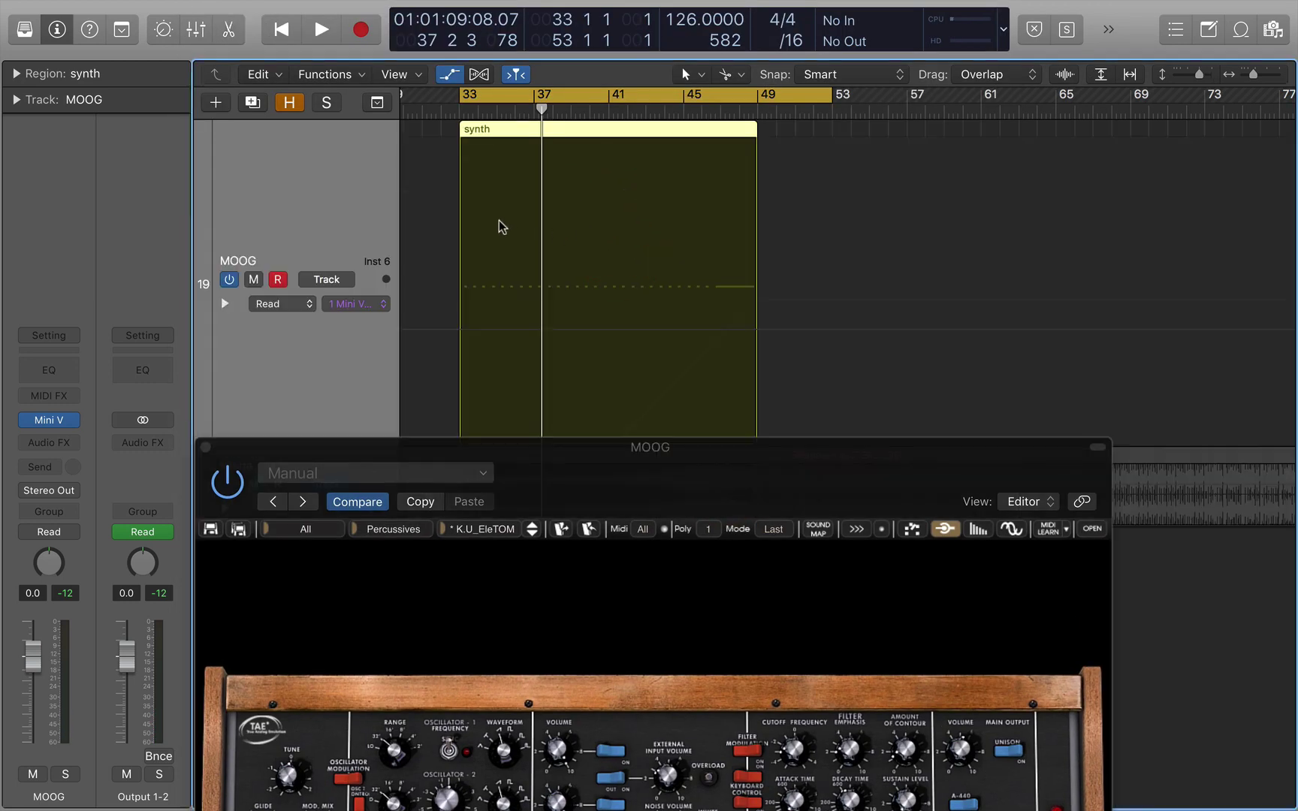
pyautogui.click(292, 304)
pyautogui.click(291, 316)
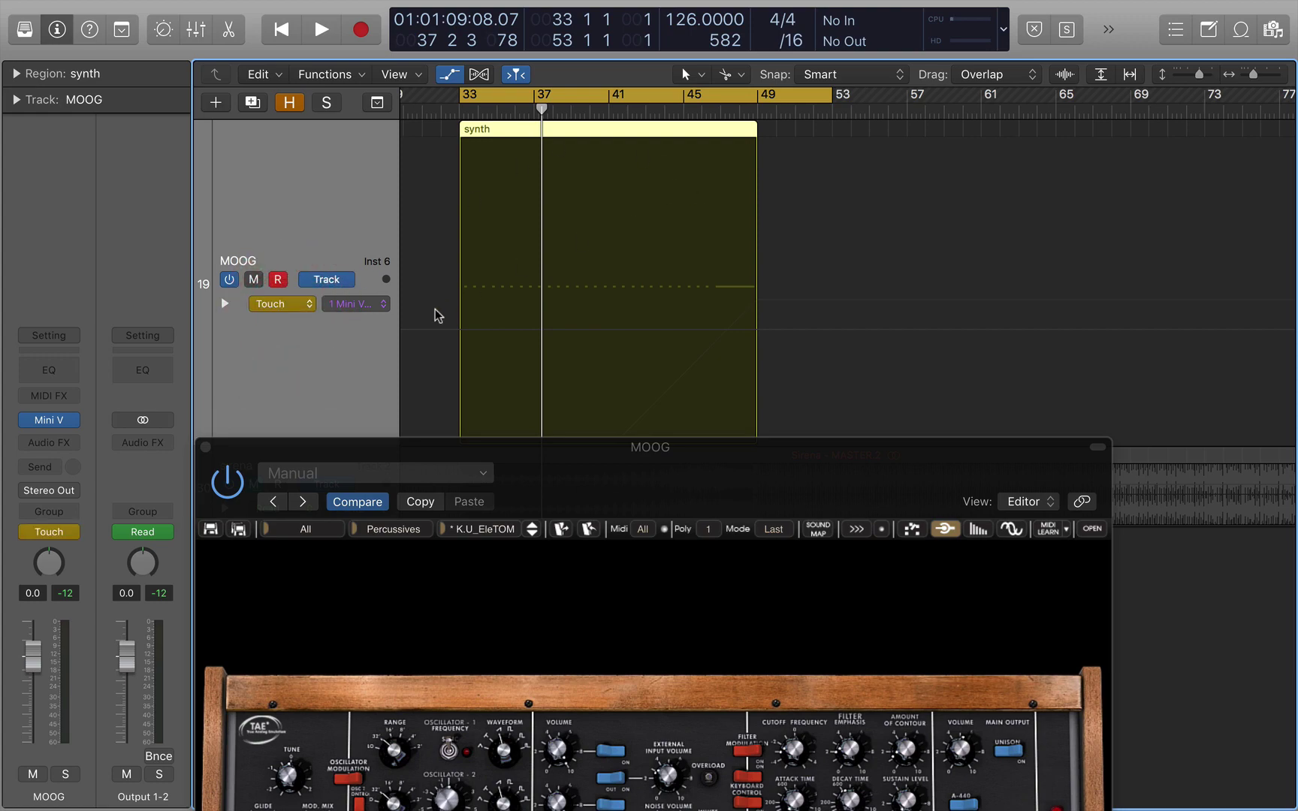
# Record short test moves of the Mini V's filter decay and loudness decay during playback to write automation for both on the MOOG track.
pyautogui.moveTo(763, 449); pyautogui.dragTo(669, 125)
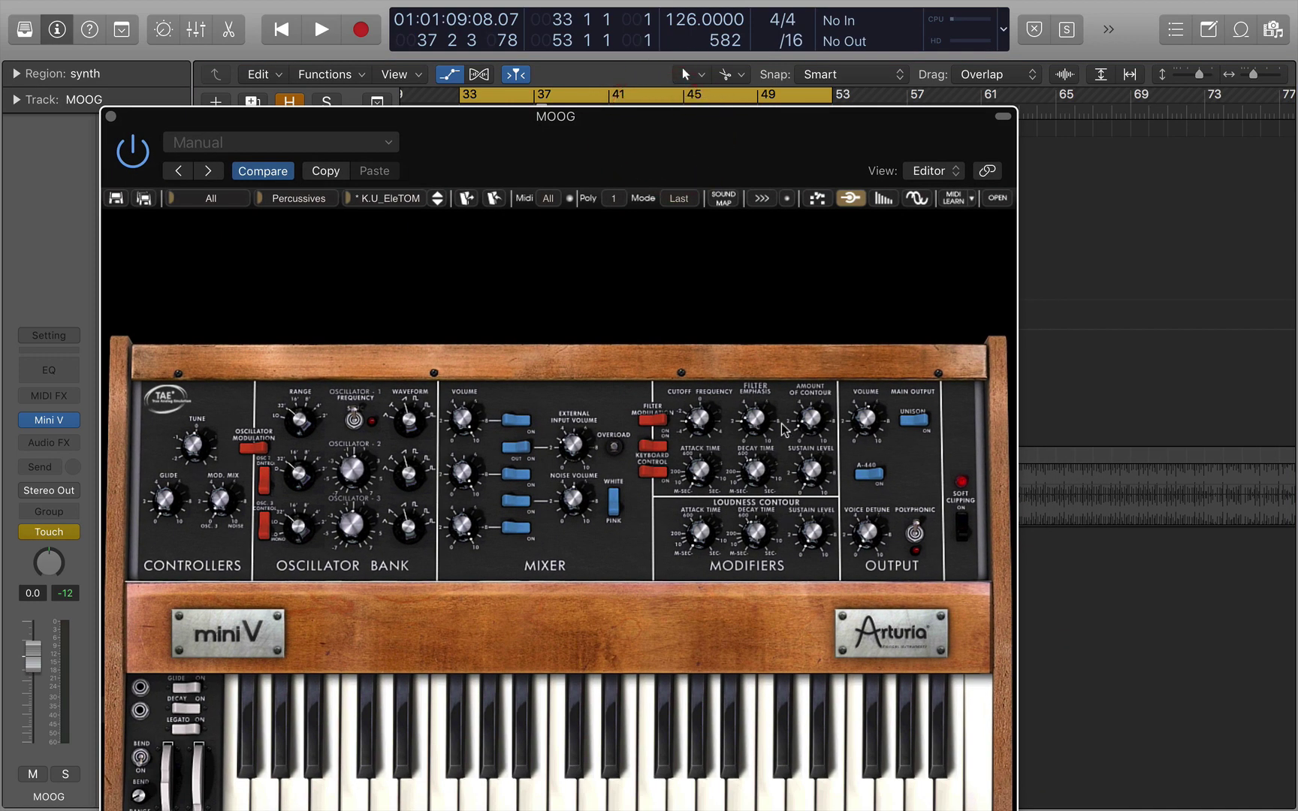
pyautogui.press('space')
pyautogui.moveTo(755, 471); pyautogui.dragTo(754, 498)
pyautogui.moveTo(754, 532); pyautogui.dragTo(755, 548)
pyautogui.moveTo(556, 118); pyautogui.dragTo(780, 498)
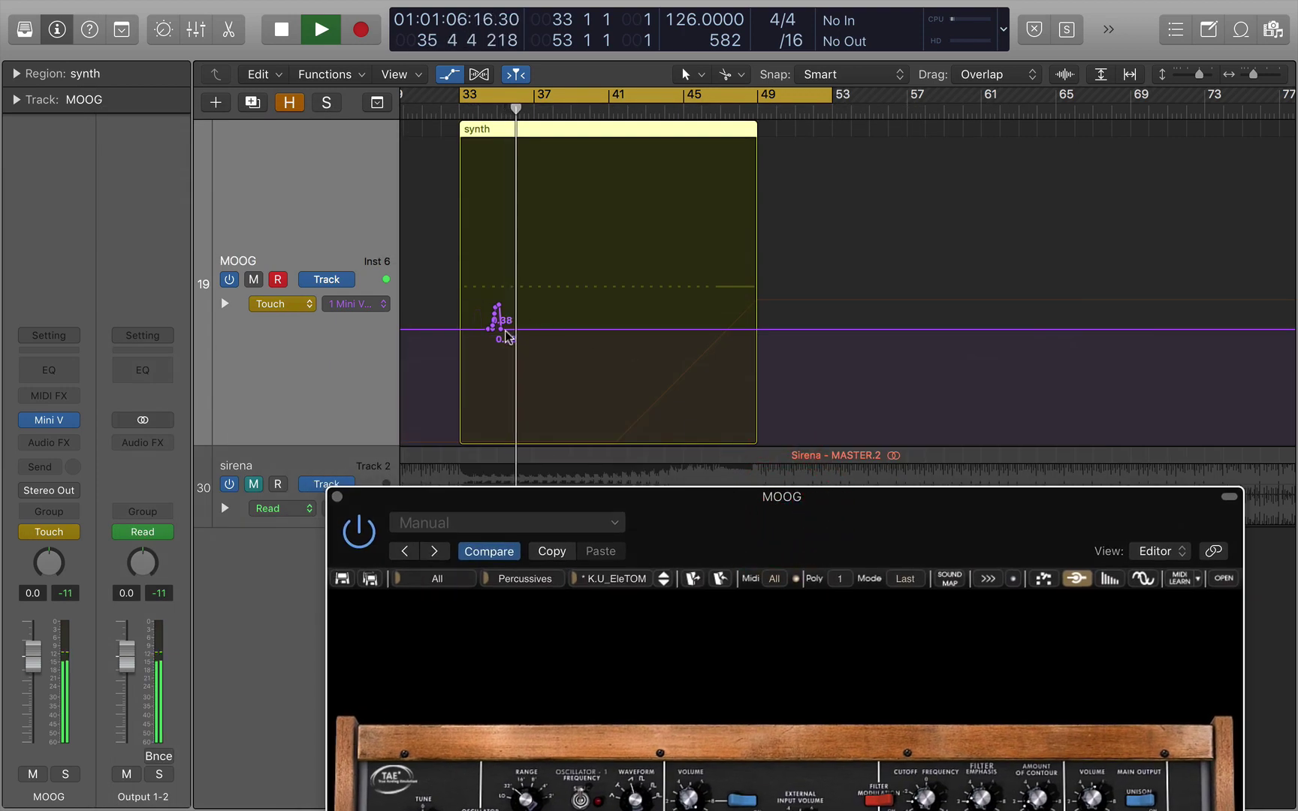
# Replace the recorded defDecVca points with a curve holding 0.38 until about bar 41, rising to 0.58 near bar 47, and falling to 0.27.
pyautogui.click(465, 332)
pyautogui.click(606, 328)
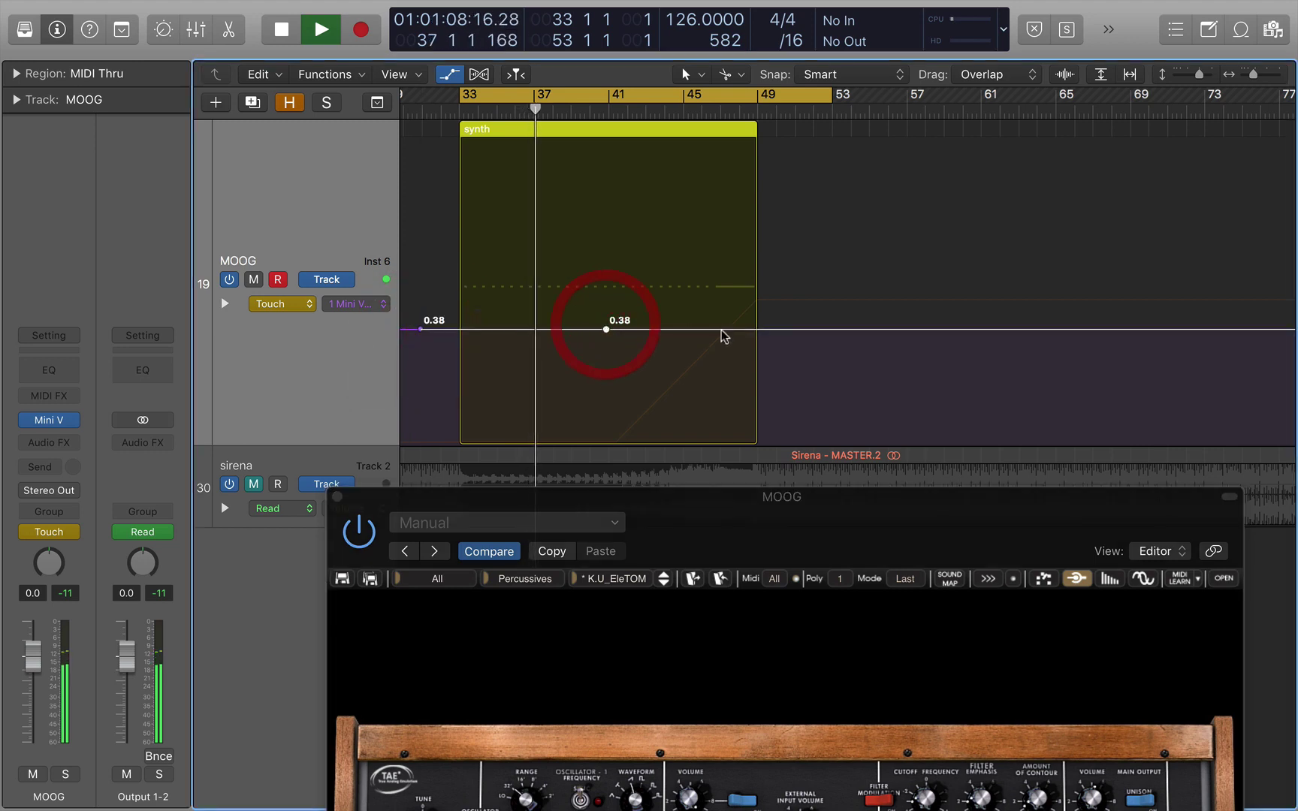
pyautogui.click(722, 329)
pyautogui.moveTo(723, 331); pyautogui.dragTo(785, 361)
pyautogui.click(765, 269)
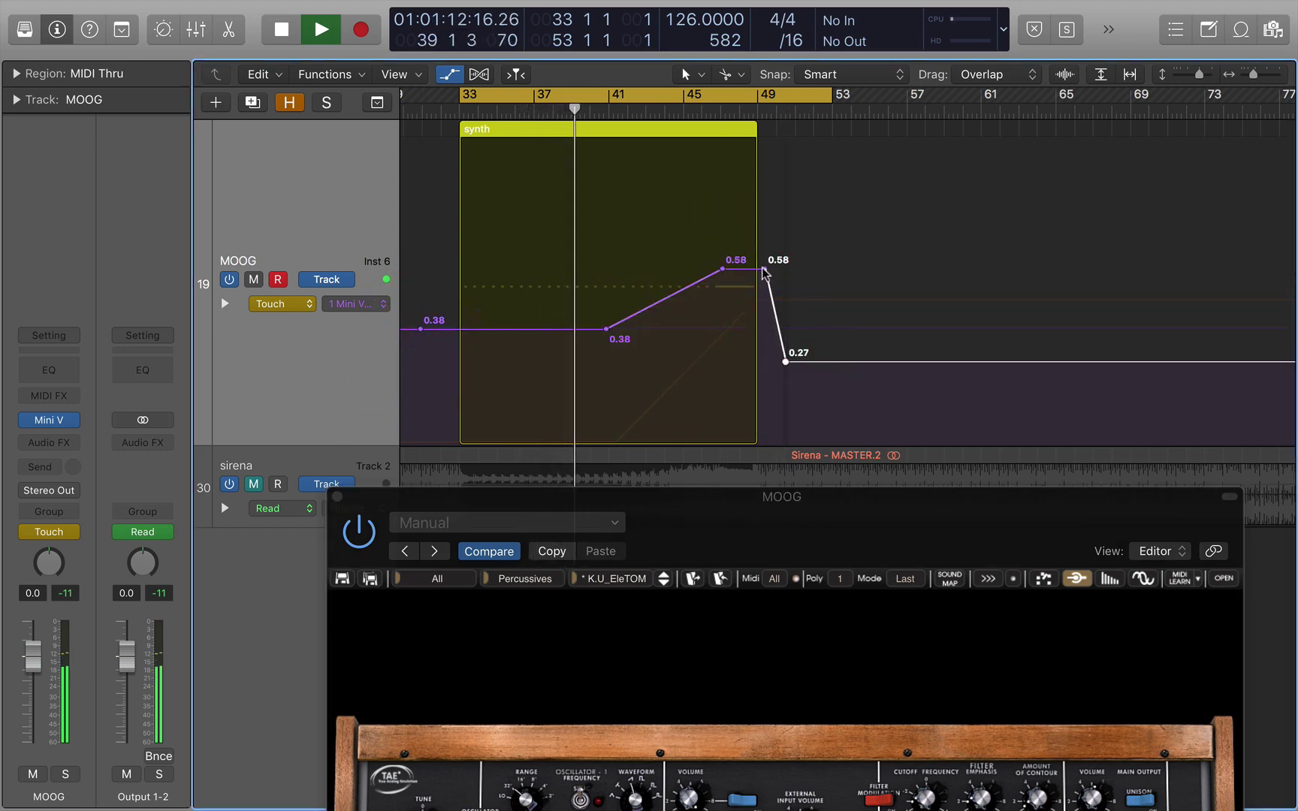
# Replace the recorded defDecVcf automation with a ramp from 0.38 at bar 33 to 0.80 near bar 47, ending at 0.70 around bar 52.
pyautogui.click(356, 303)
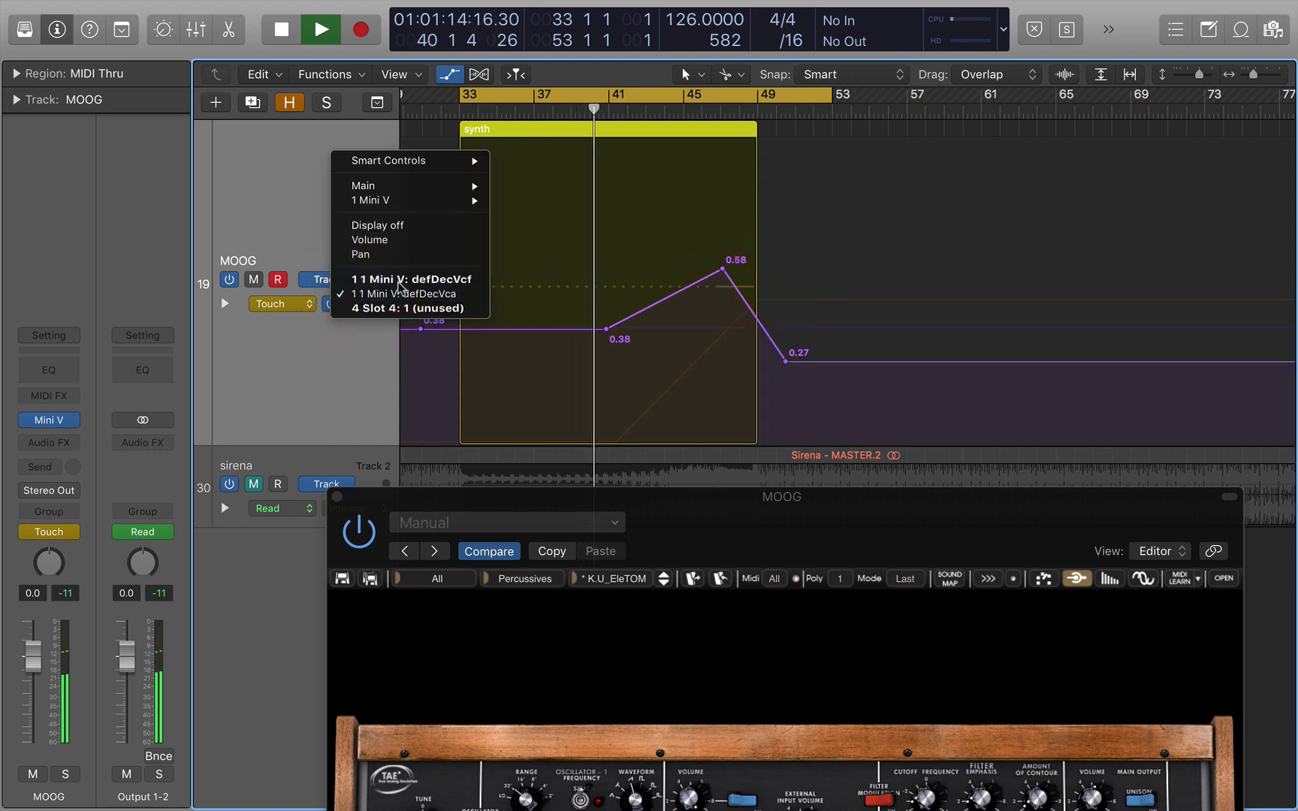
pyautogui.click(476, 321)
pyautogui.click(425, 329)
pyautogui.click(447, 329)
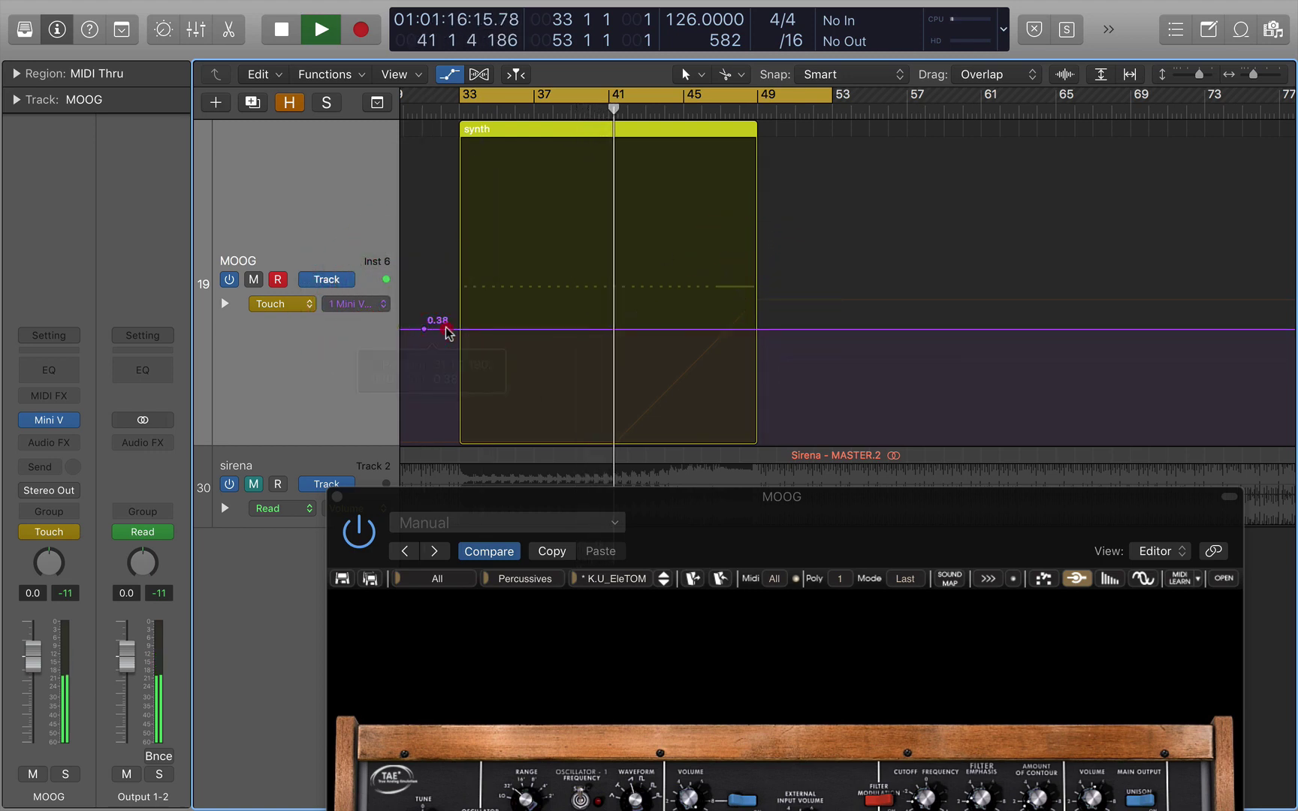
pyautogui.click(465, 330)
pyautogui.moveTo(465, 330); pyautogui.dragTo(814, 231)
pyautogui.click(727, 200)
# Move the last 0.27 point of the defDecVca automation out to about bar 58 and play back the end of the synth region.
pyautogui.click(371, 304)
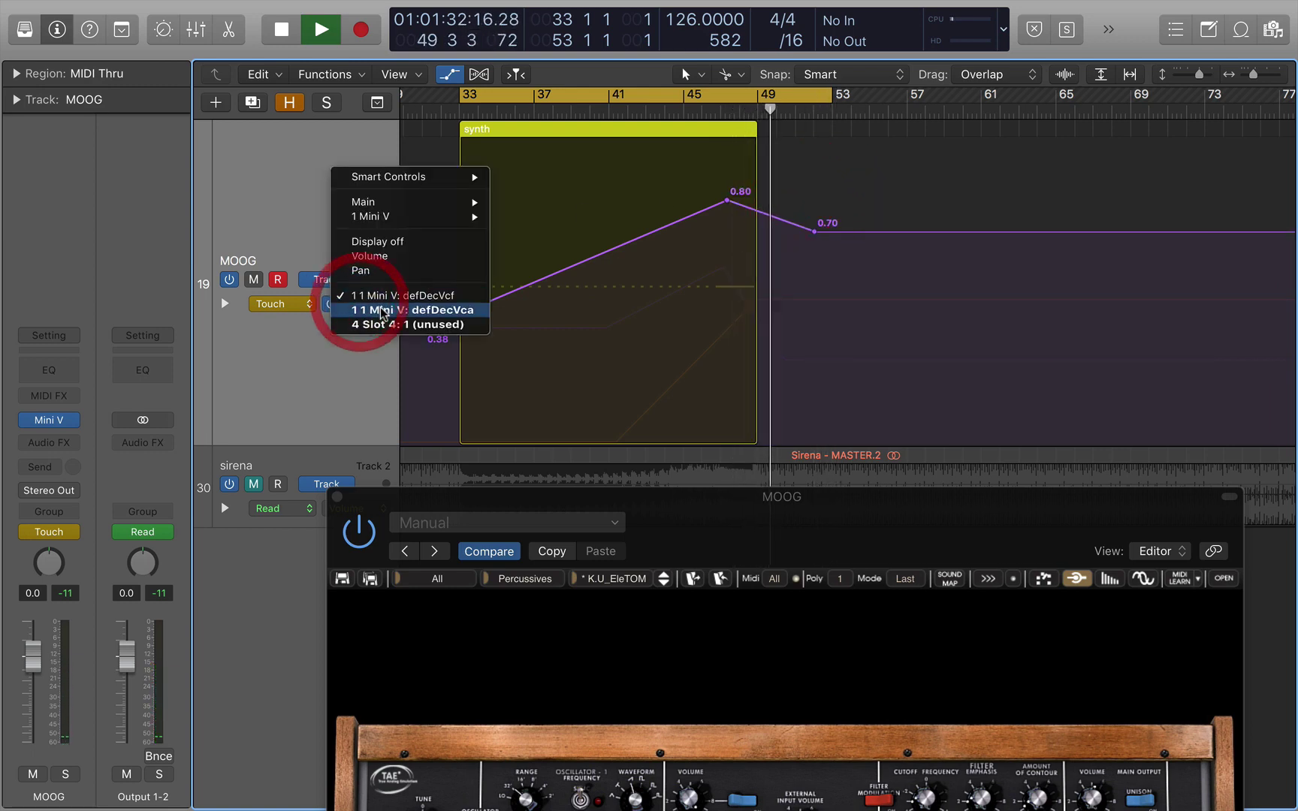
pyautogui.click(381, 310)
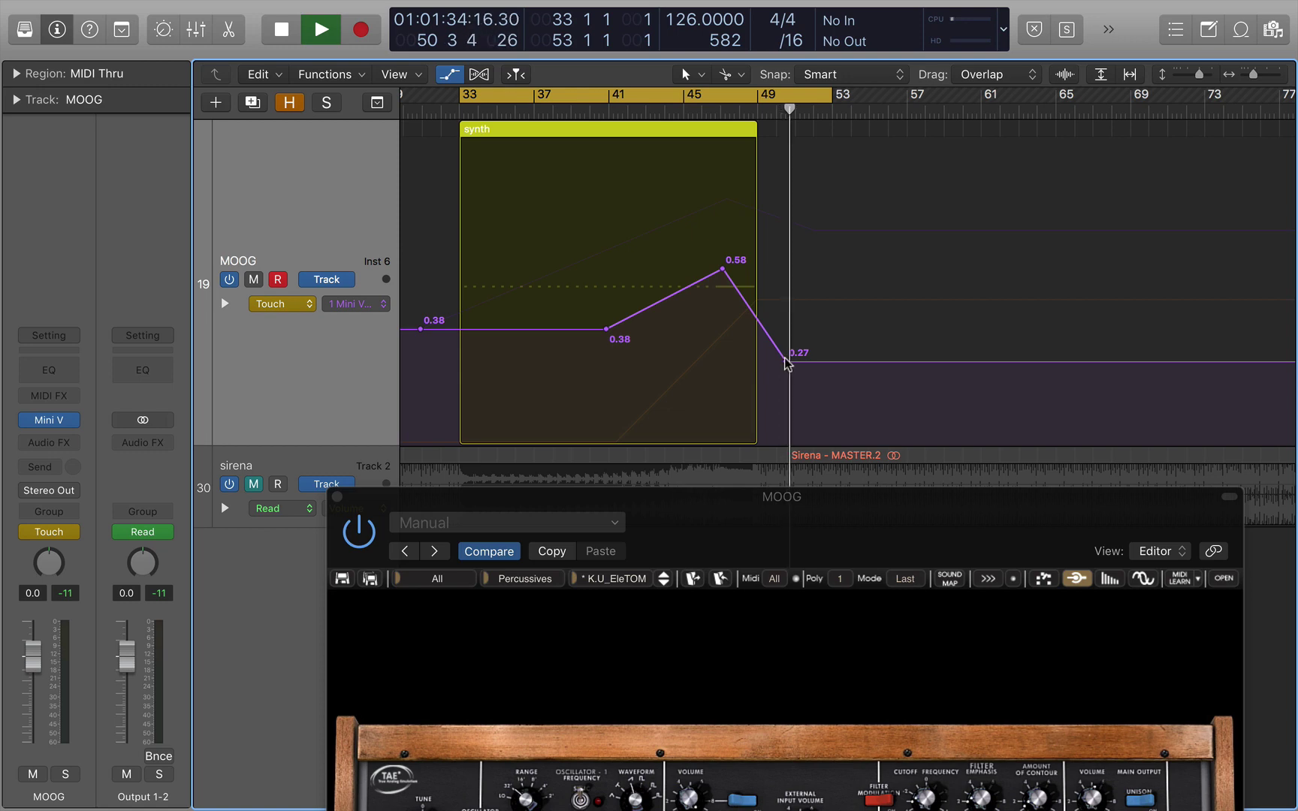
pyautogui.moveTo(787, 351); pyautogui.dragTo(920, 360)
pyautogui.press('space')
pyautogui.click(709, 110)
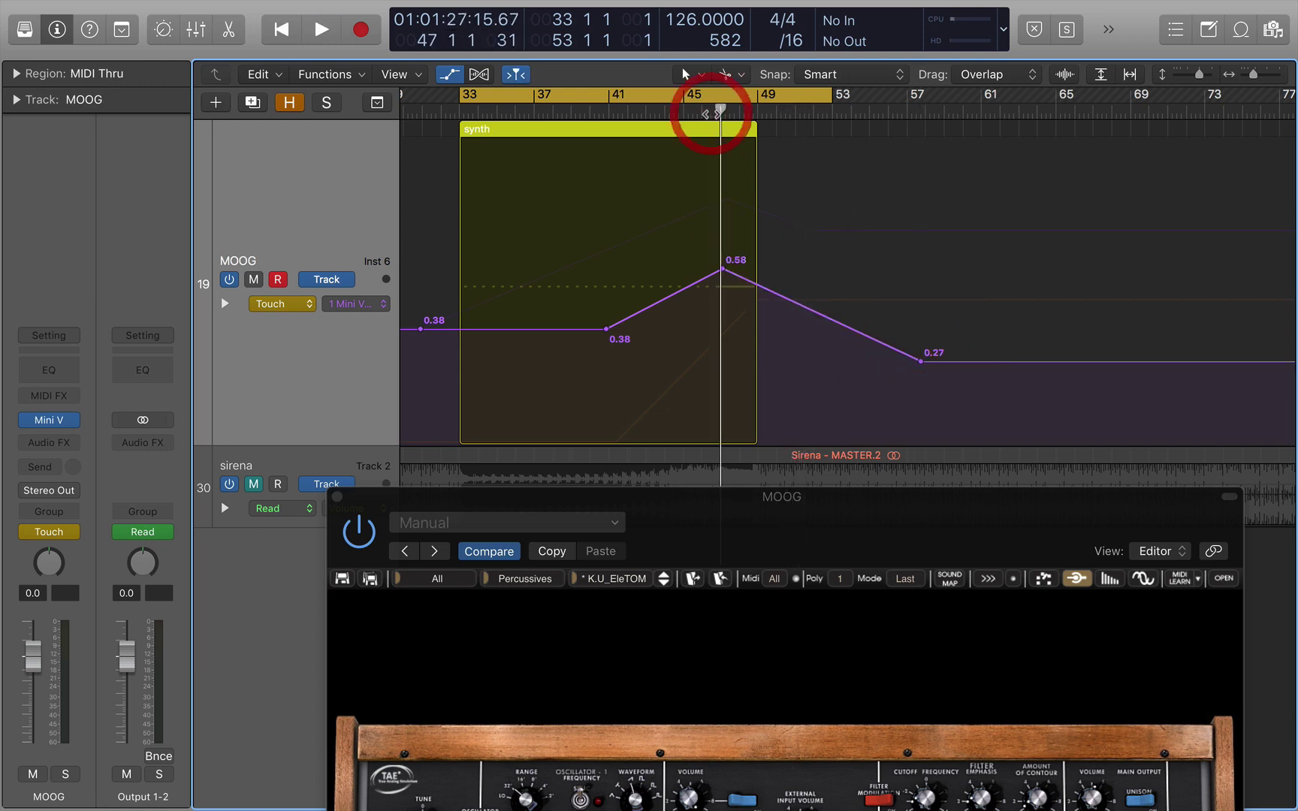
pyautogui.doubleClick(702, 114)
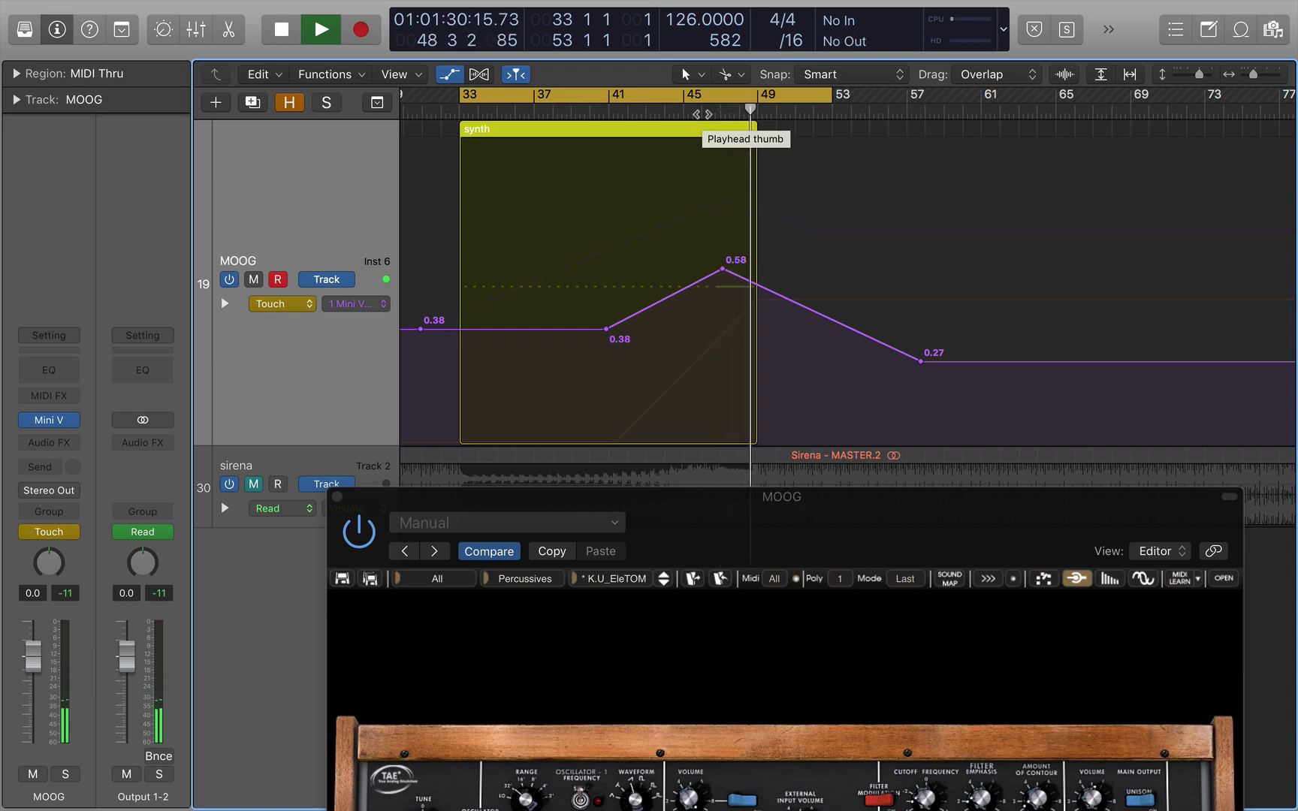
pyautogui.press('space')
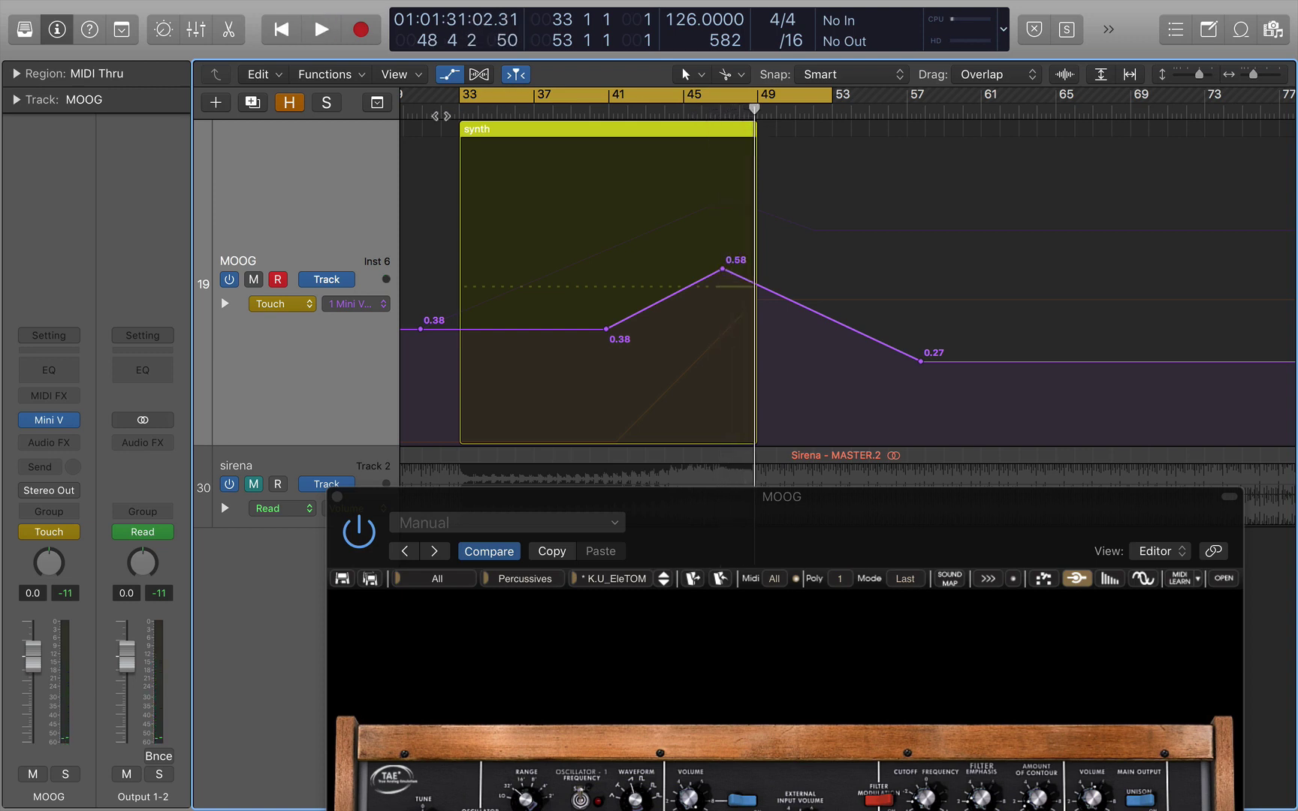
# Insert Space Designer as an audio effect on the MOOG channel and place its window clear of the channel strip.
pyautogui.click(70, 439)
pyautogui.click(80, 477)
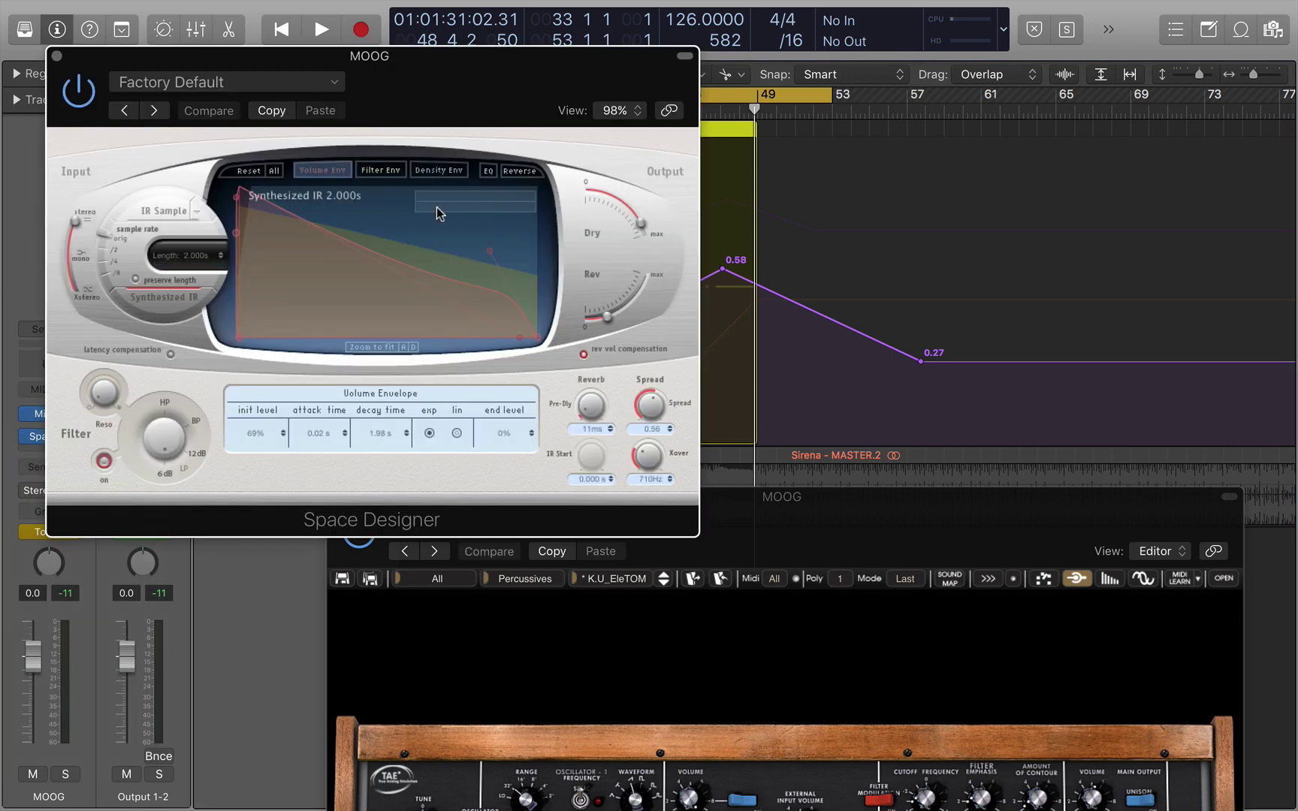
pyautogui.moveTo(373, 62); pyautogui.dragTo(912, 16)
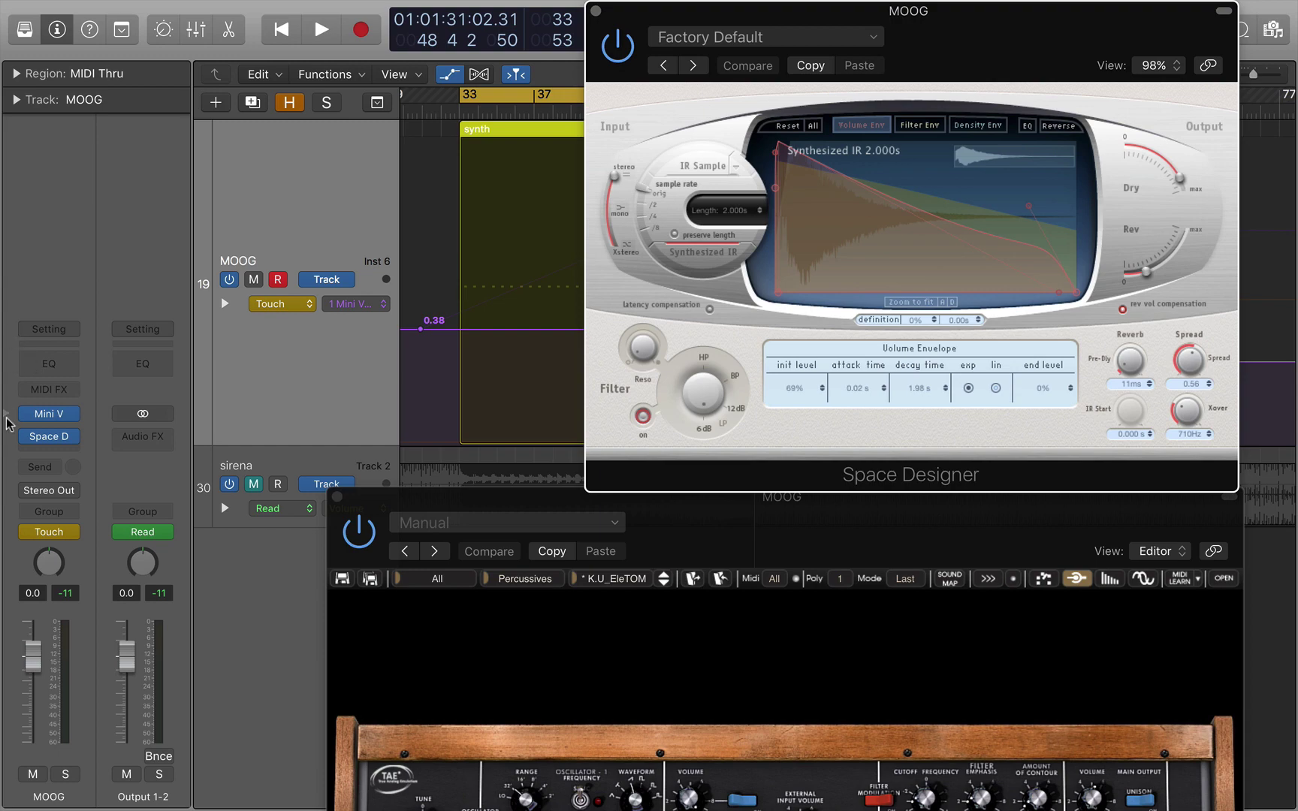
# Search the Library for "bright chamber" and load the 1.0s Bright Chamber setting into Space Designer.
pyautogui.press('y')
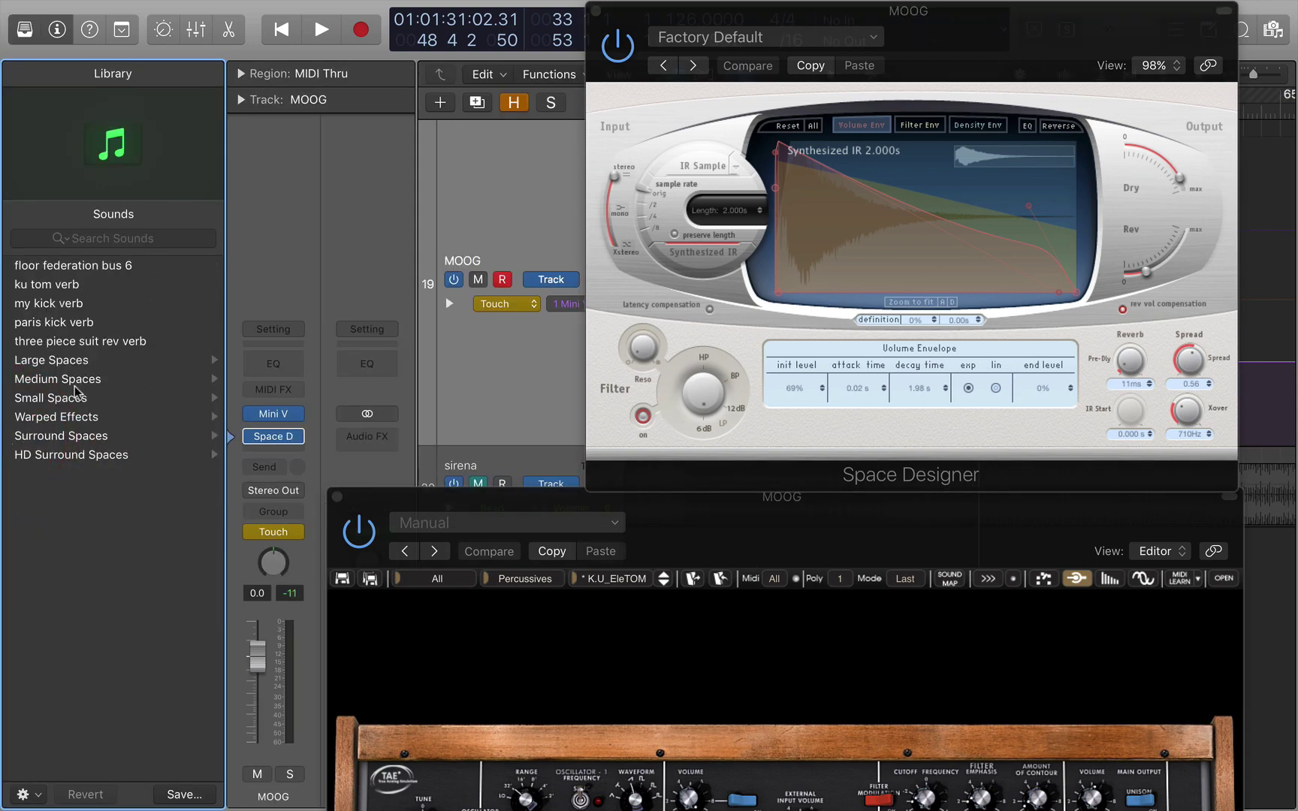
pyautogui.click(92, 237)
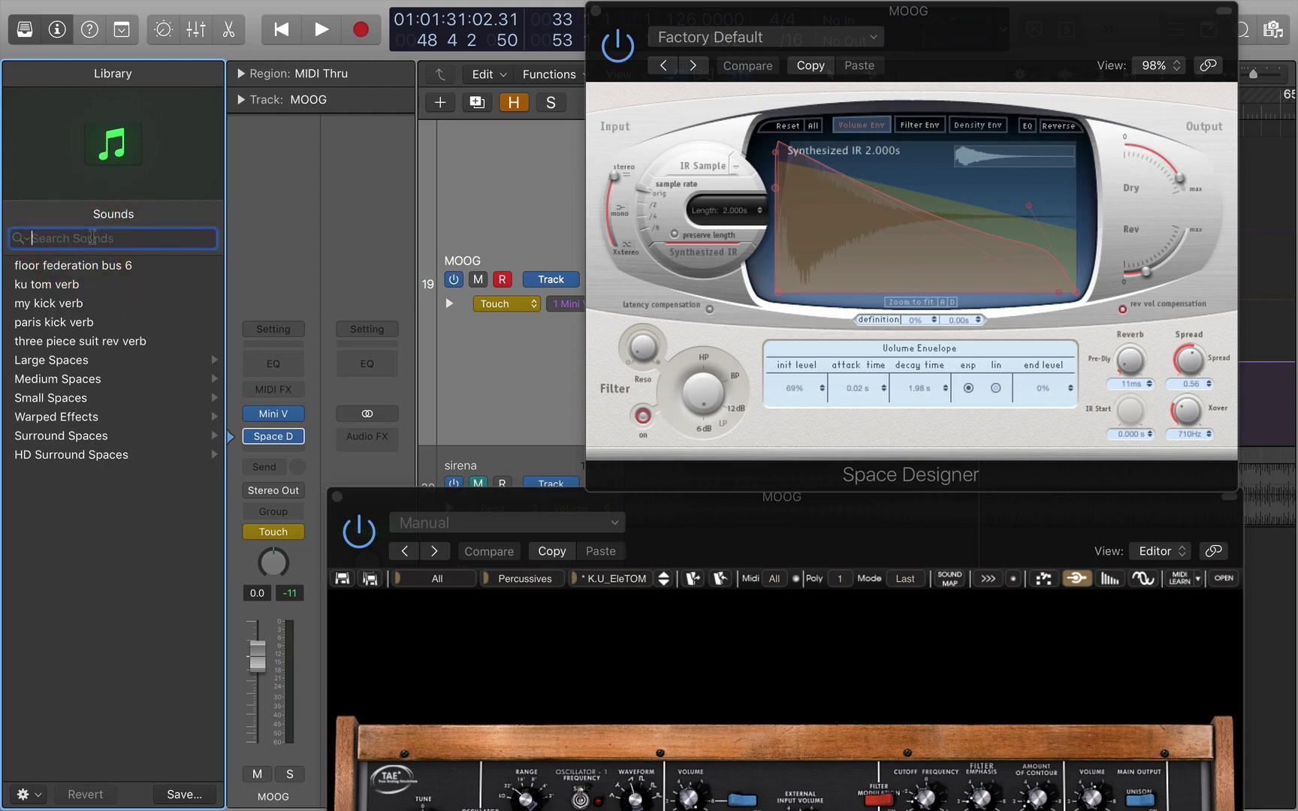
pyautogui.write('briht')
pyautogui.press('BackSpace')
pyautogui.press('BackSpace')
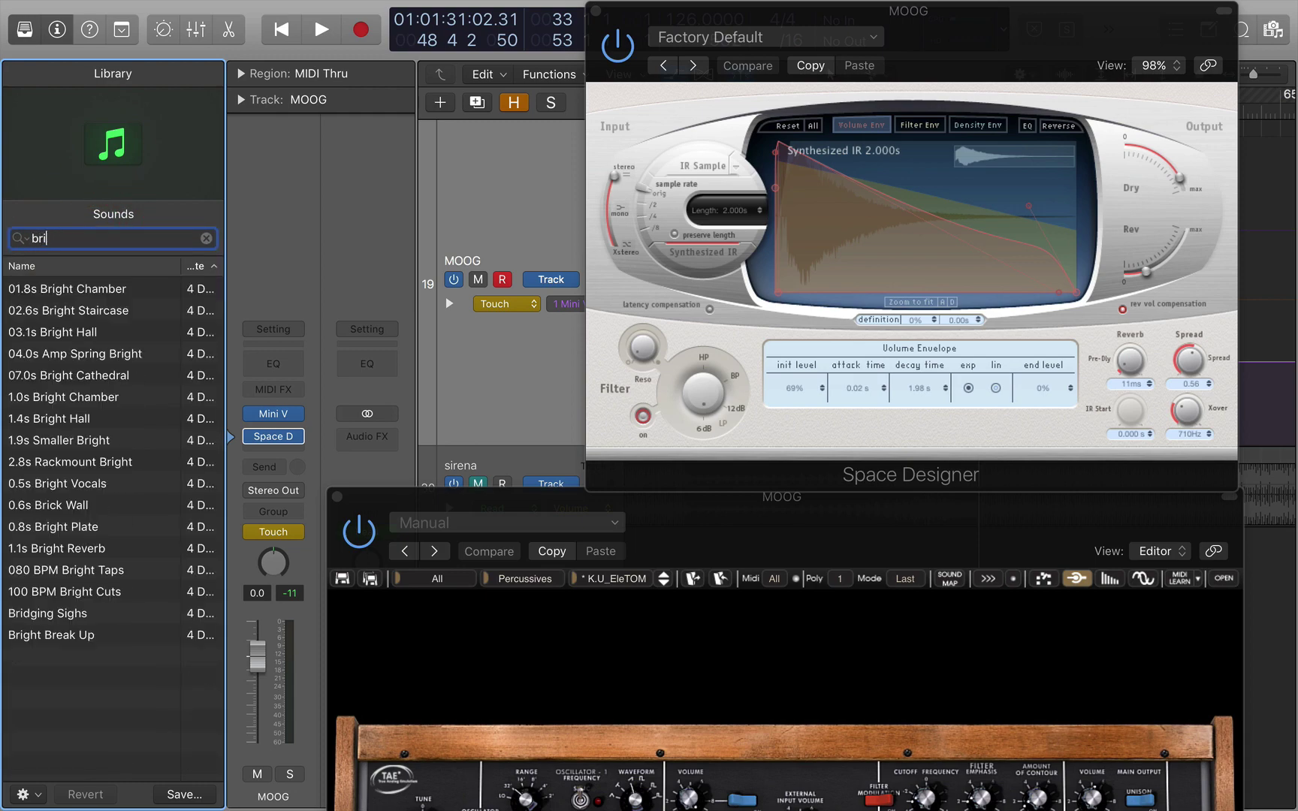
pyautogui.write('ght chamber')
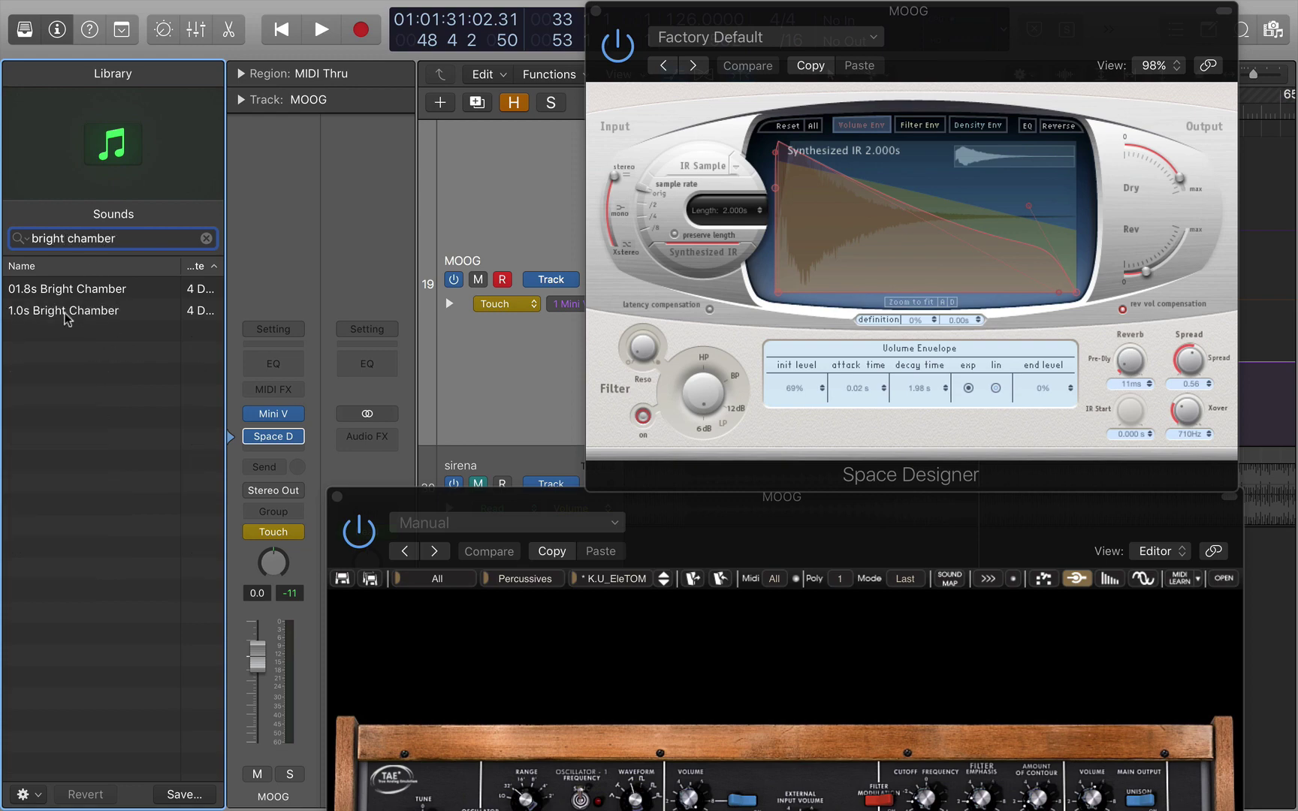
pyautogui.click(66, 312)
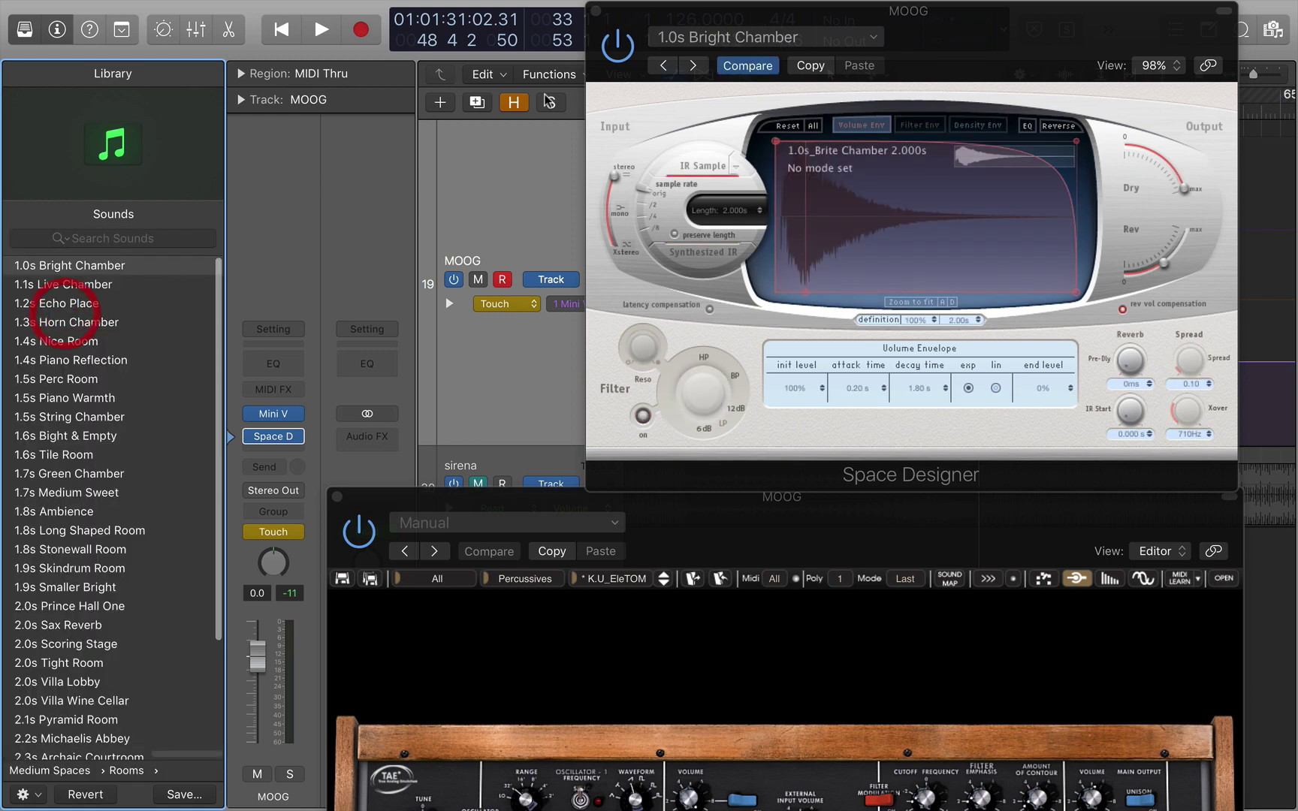
# Adjust Space Designer's reverb level during playback to bring up its automation lane, and close the plug-in window.
pyautogui.press('space')
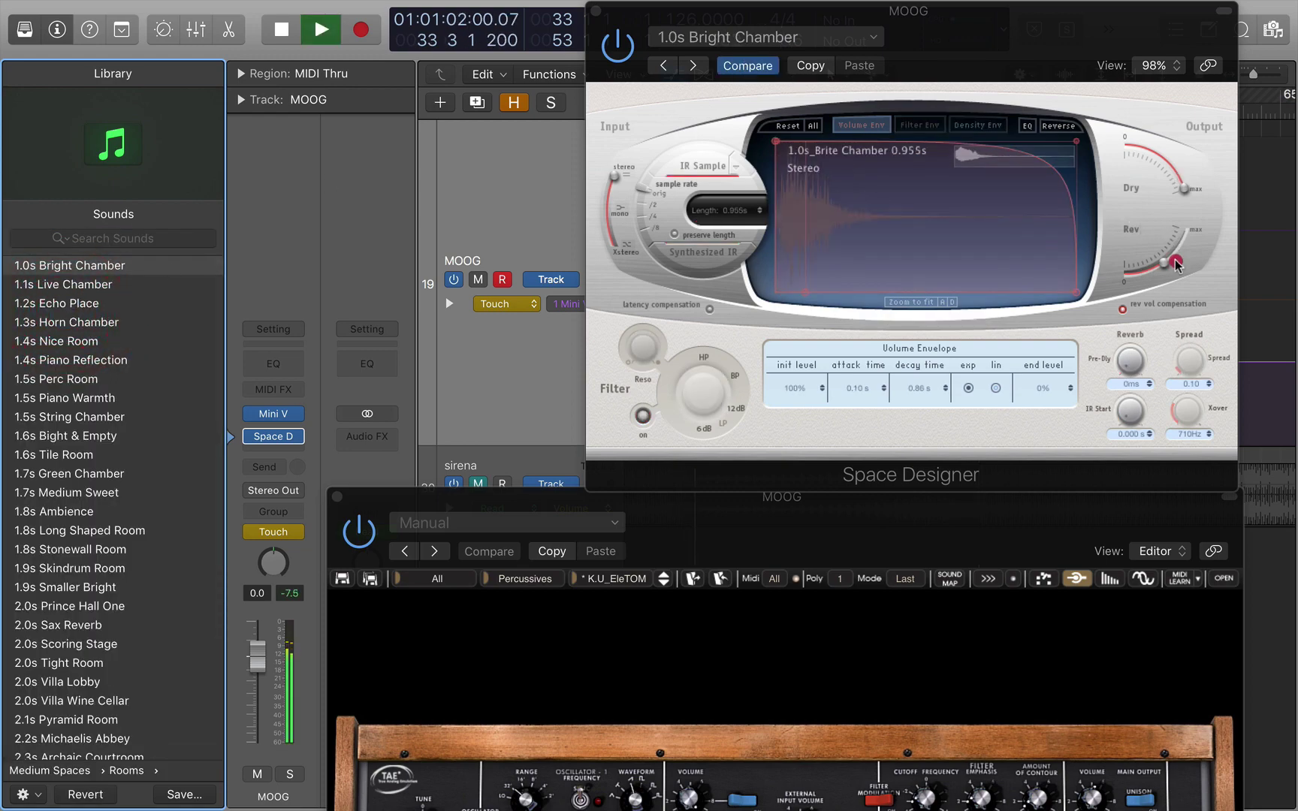
pyautogui.moveTo(1168, 263); pyautogui.dragTo(1168, 280)
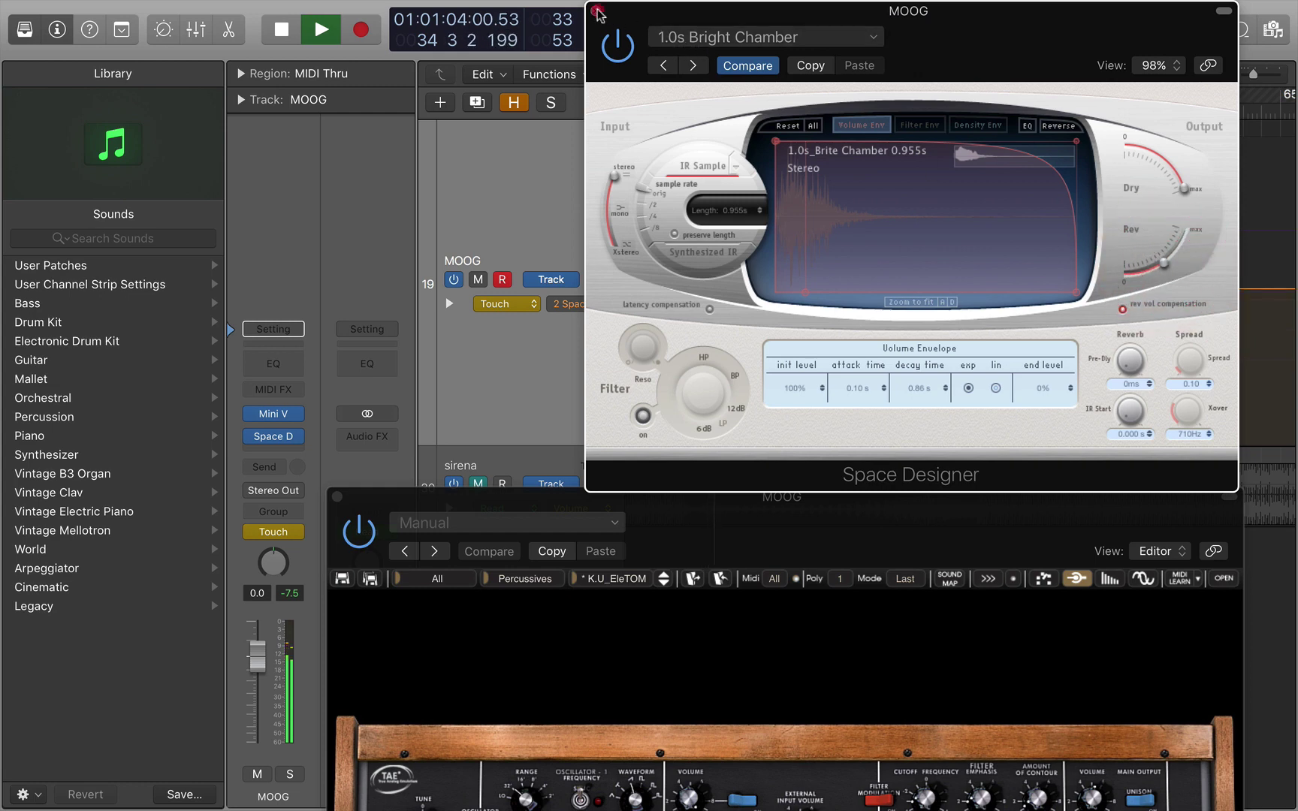
pyautogui.press('super+w')
pyautogui.press('space')
# Draw Reverb Output automation dropping from -10.0 dB to -27.0 dB just before bar 33, then rising to -12.5 dB near bar 45.
pyautogui.click(694, 289)
pyautogui.moveTo(684, 287); pyautogui.dragTo(678, 367)
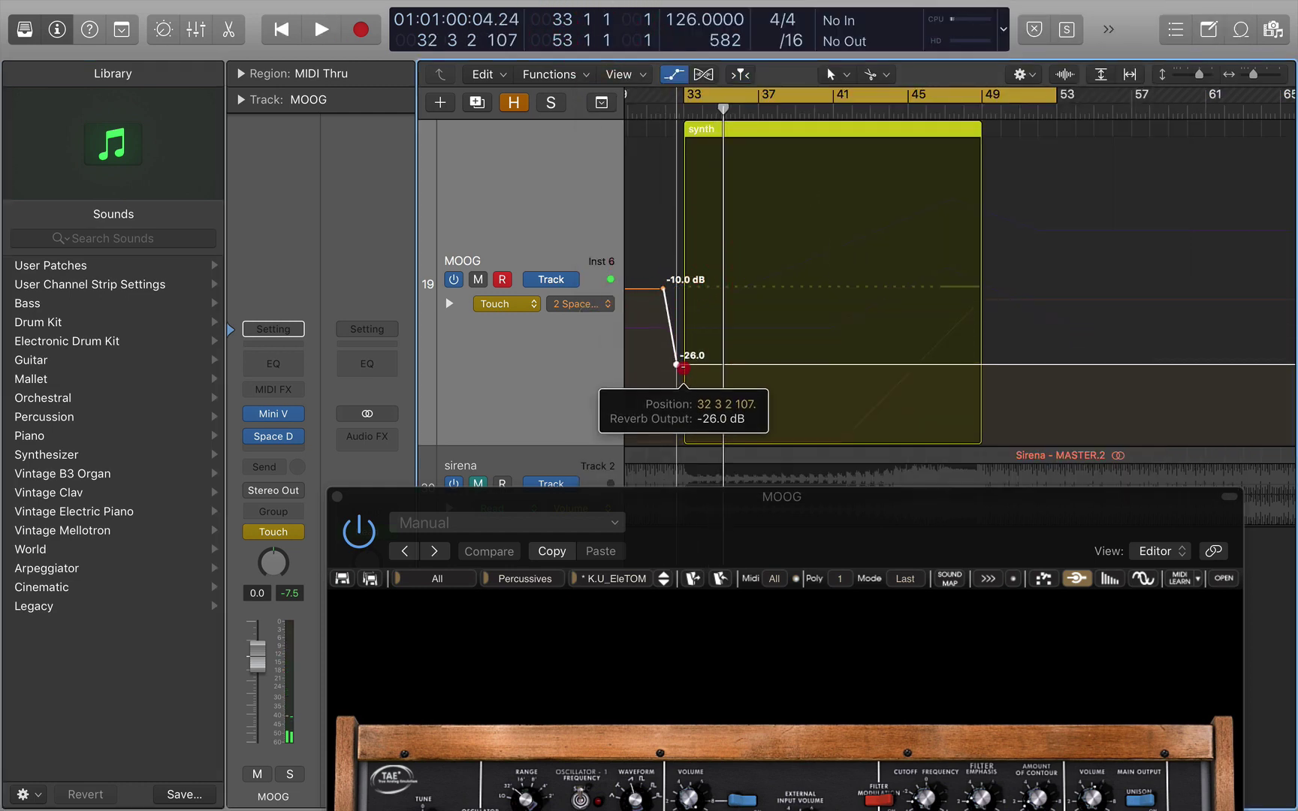
pyautogui.moveTo(970, 368); pyautogui.dragTo(930, 307)
pyautogui.press('space')
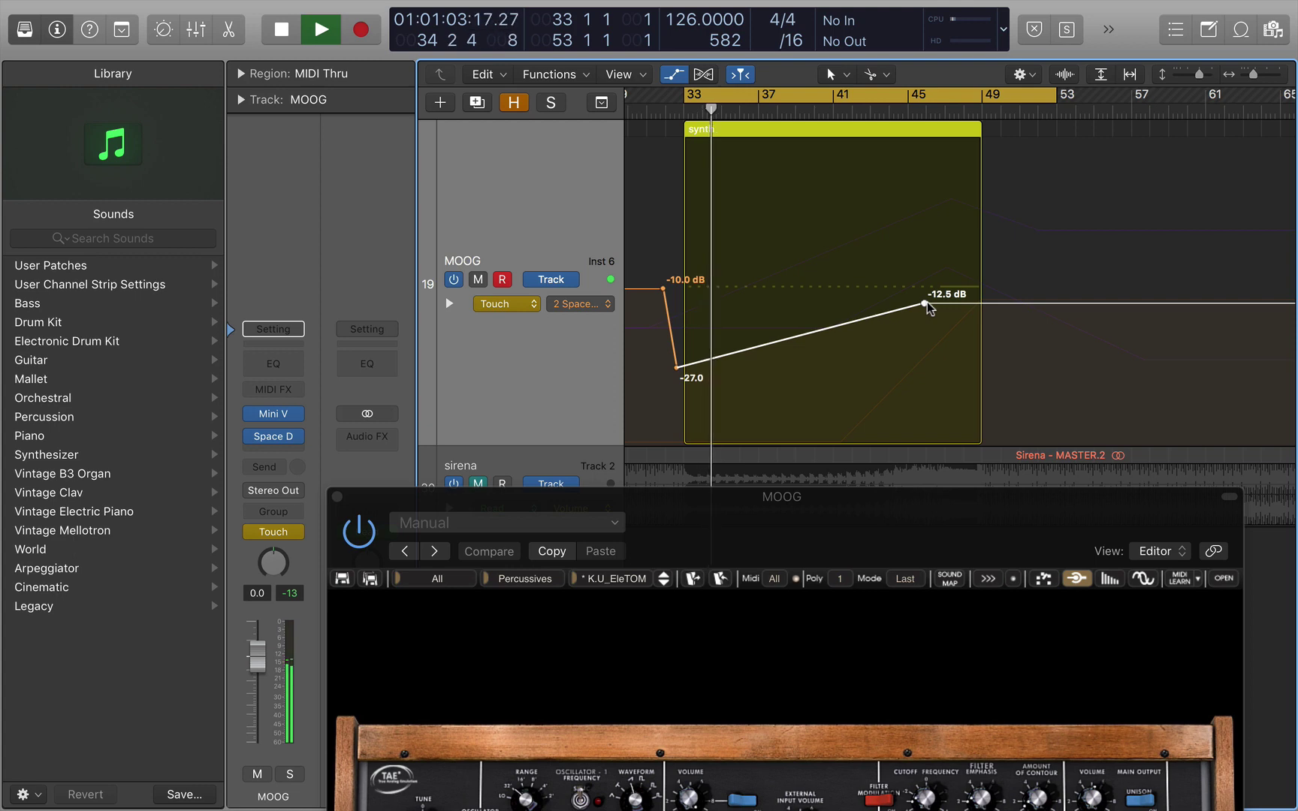
pyautogui.moveTo(926, 305); pyautogui.dragTo(905, 304)
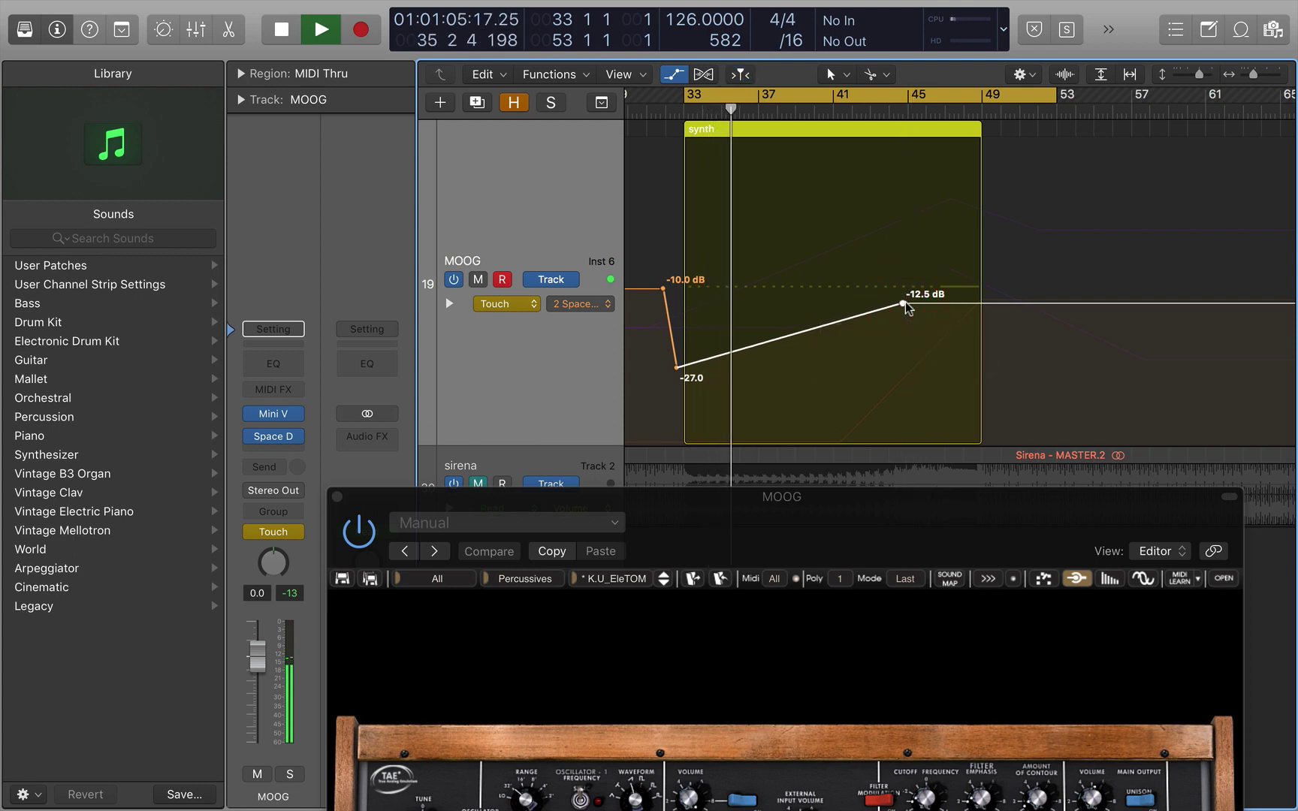
pyautogui.press('space')
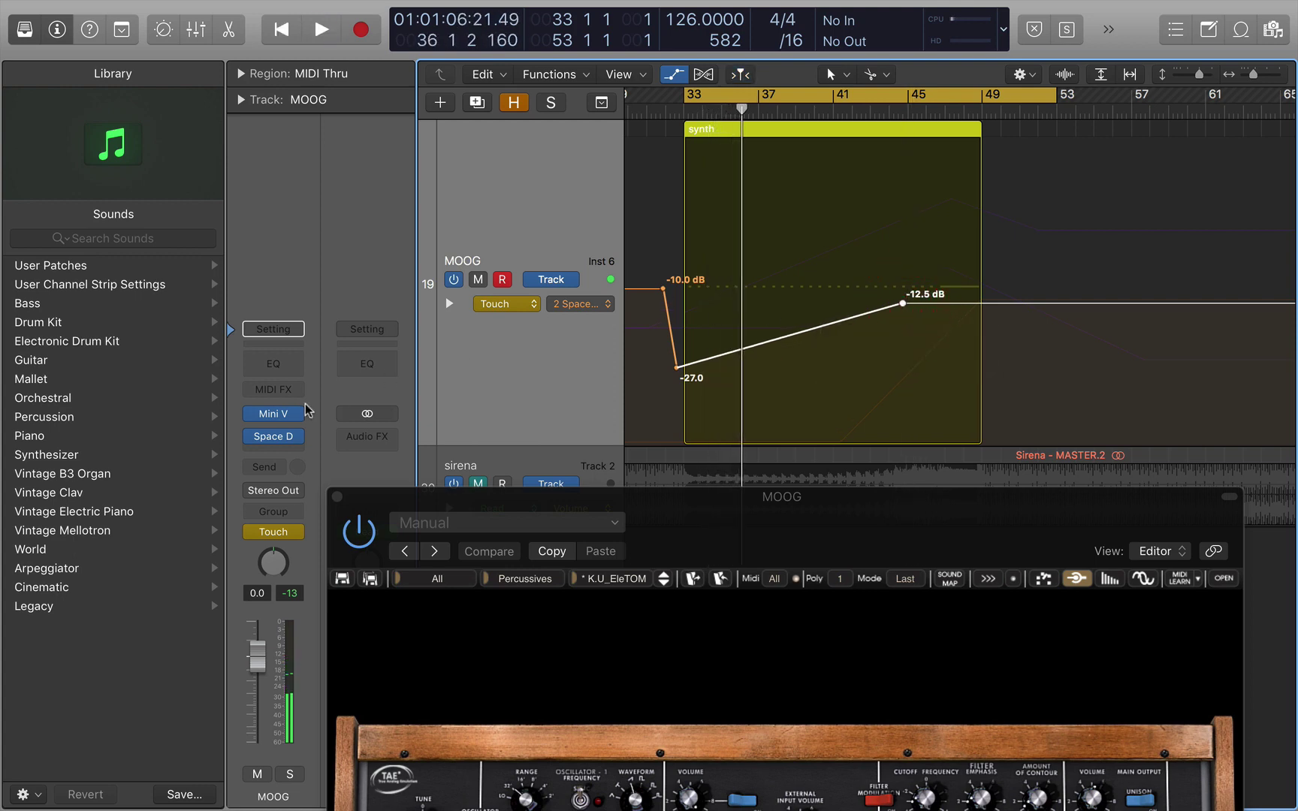
# Insert Tape Delay on the MOOG channel, turn off its tempo sync, and set the delay time to 377.7 ms.
pyautogui.click(294, 450)
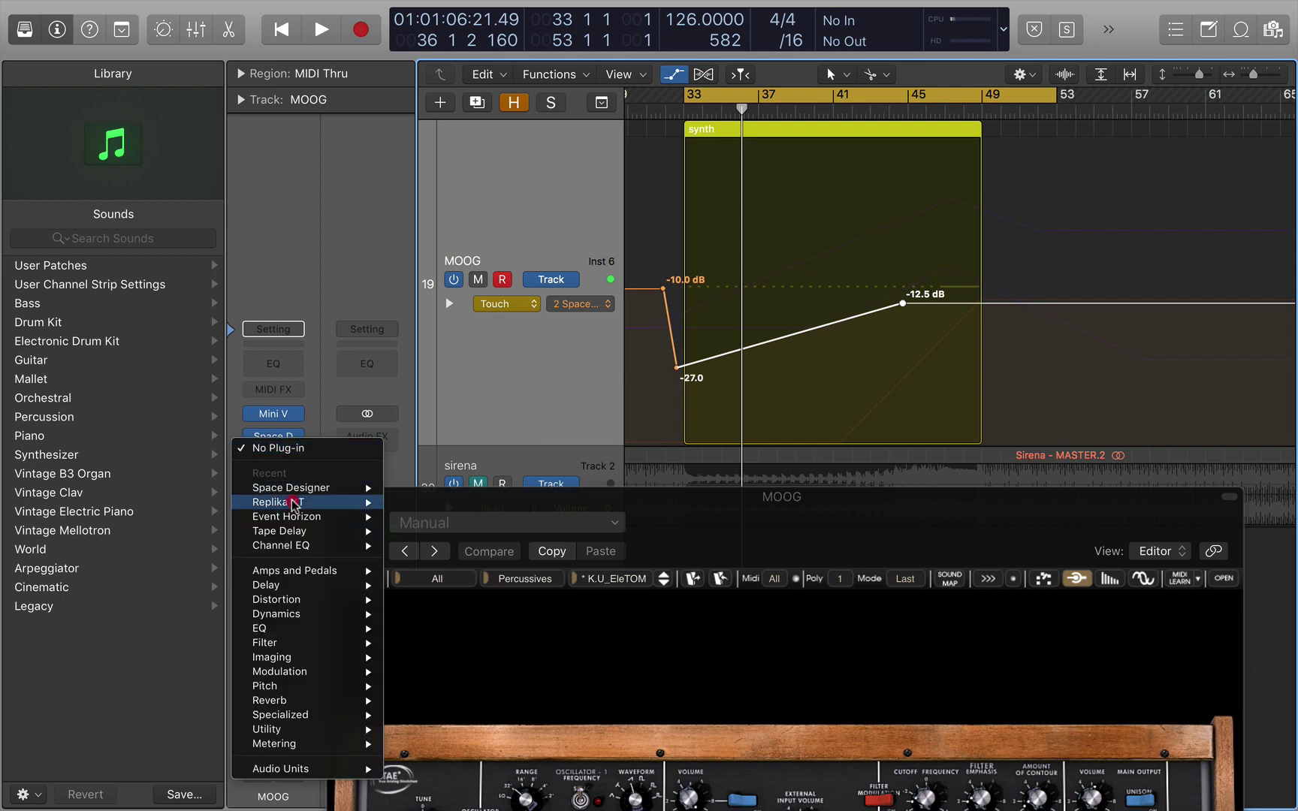
pyautogui.moveTo(323, 531)
pyautogui.click(417, 527)
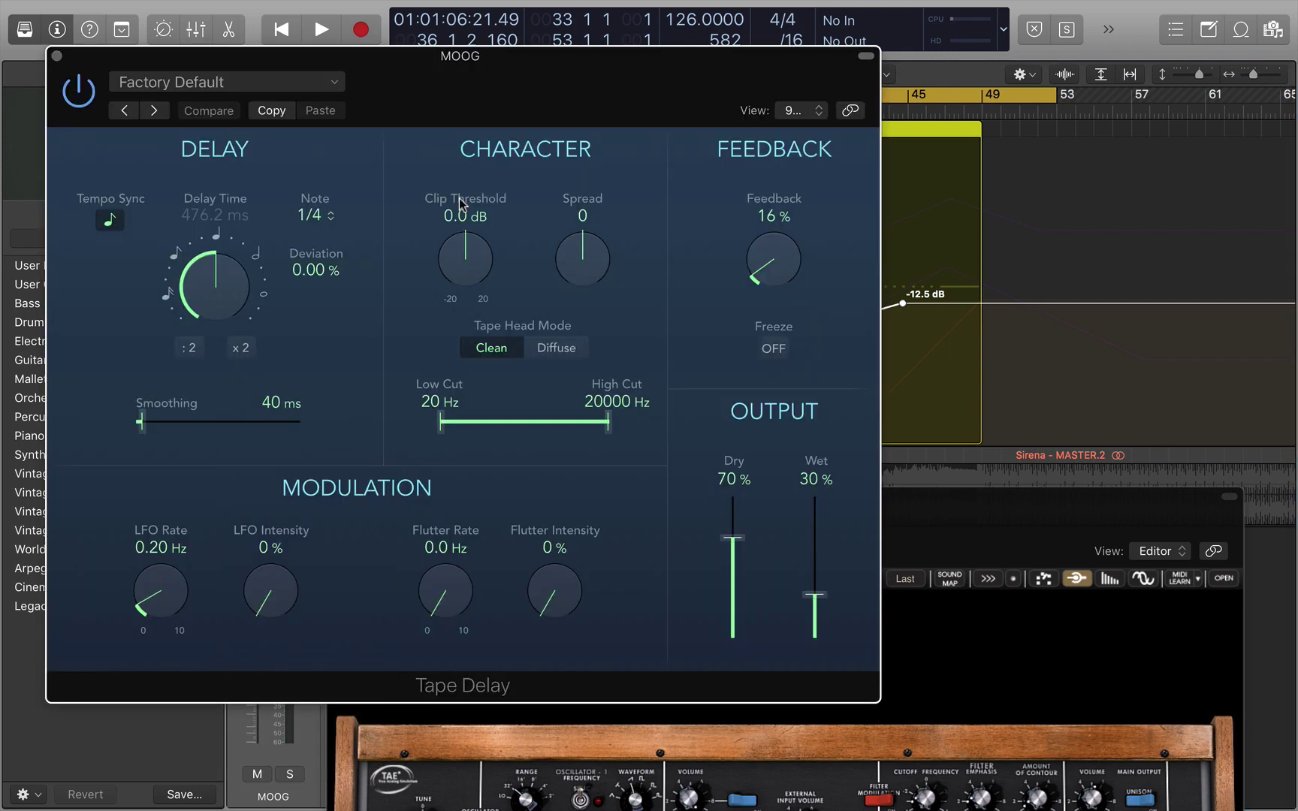
pyautogui.click(111, 220)
pyautogui.moveTo(214, 285); pyautogui.dragTo(214, 308)
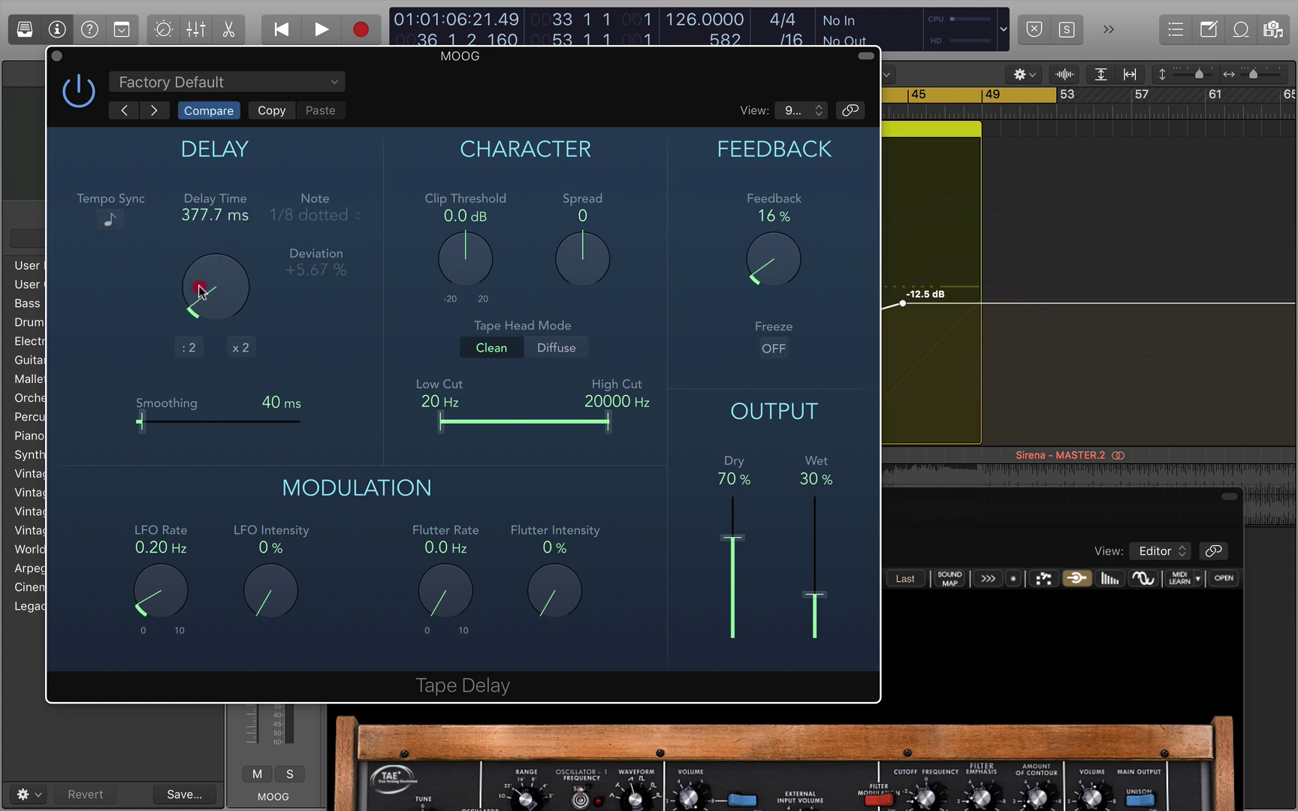
# Try raising the Tape Delay's dry level to 100 % during playback.
pyautogui.press('space')
pyautogui.click(734, 473)
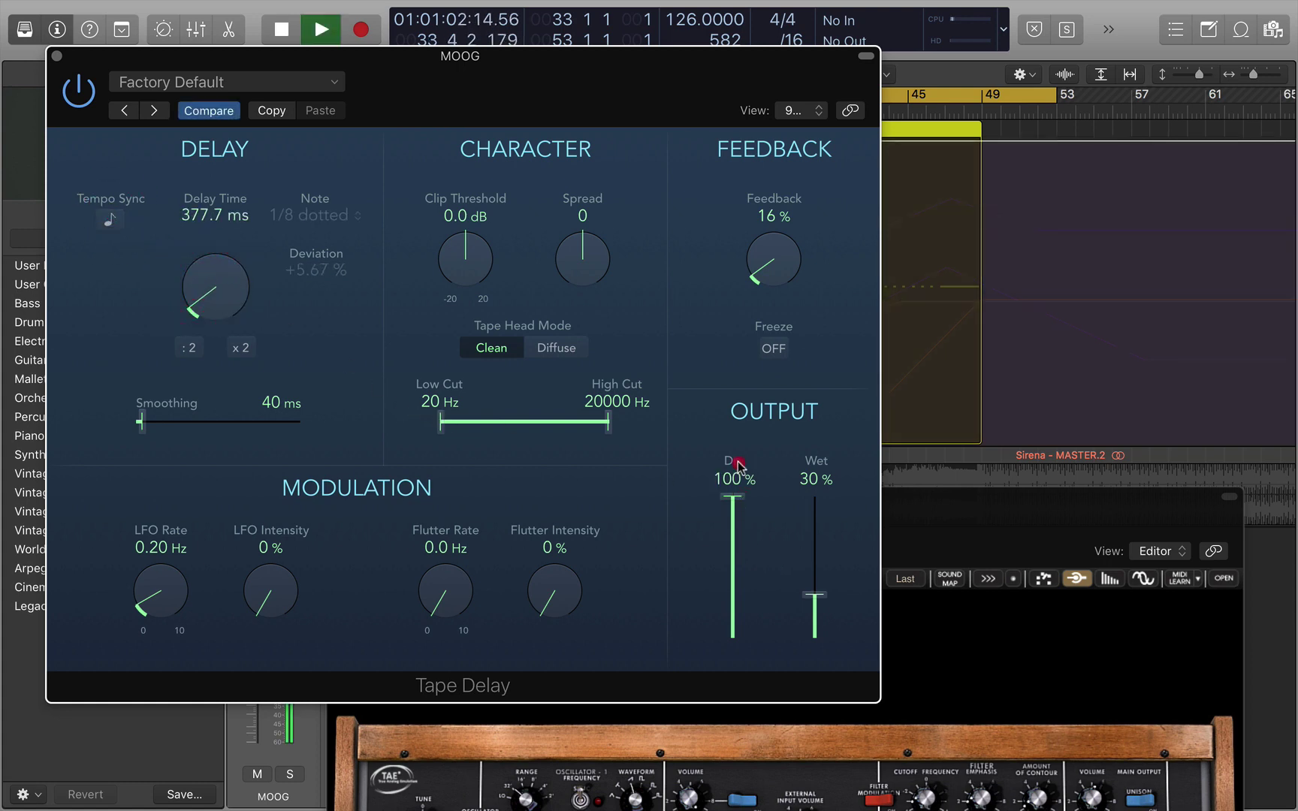
pyautogui.press('space')
# Set the MOOG track's automation mode to Read and clear the recorded Tape Delay dry level points, leaving the lane flat at 70 %.
pyautogui.moveTo(542, 56); pyautogui.dragTo(964, 529)
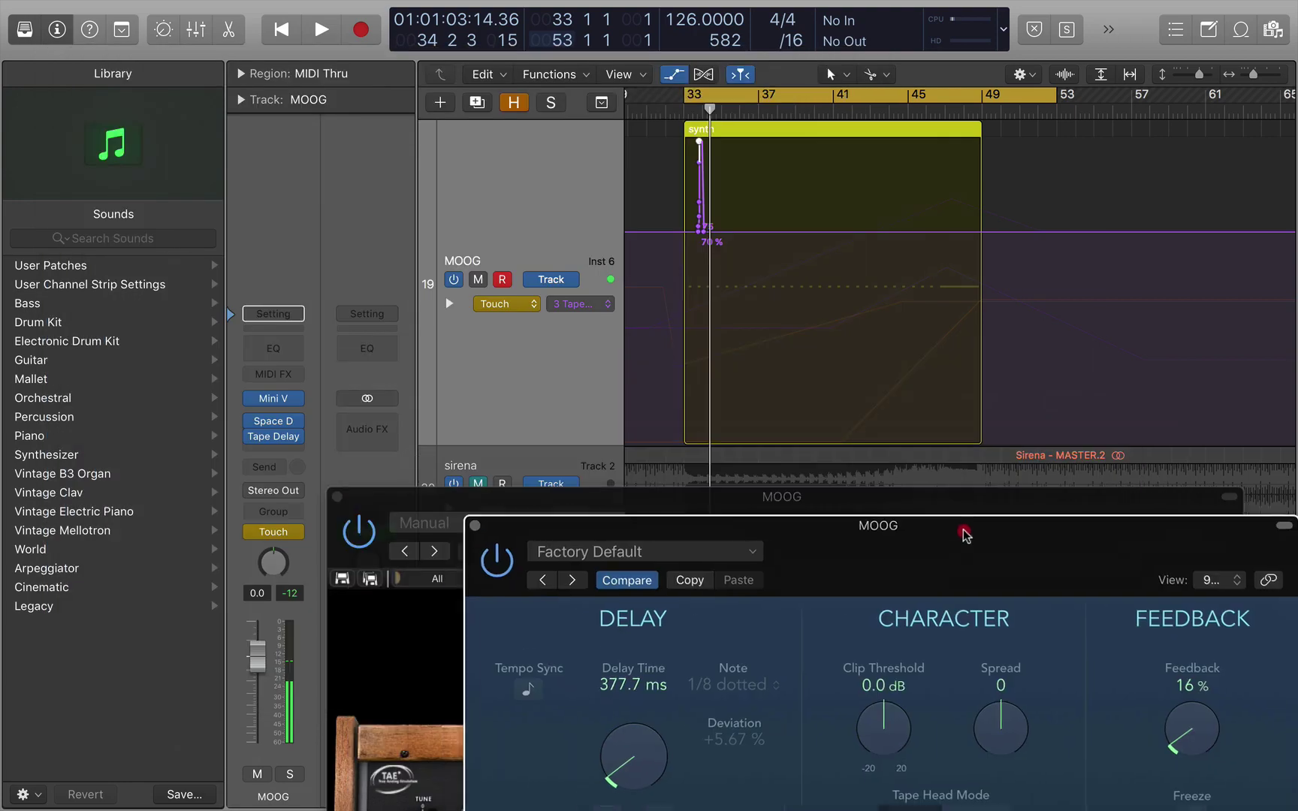
pyautogui.click(510, 307)
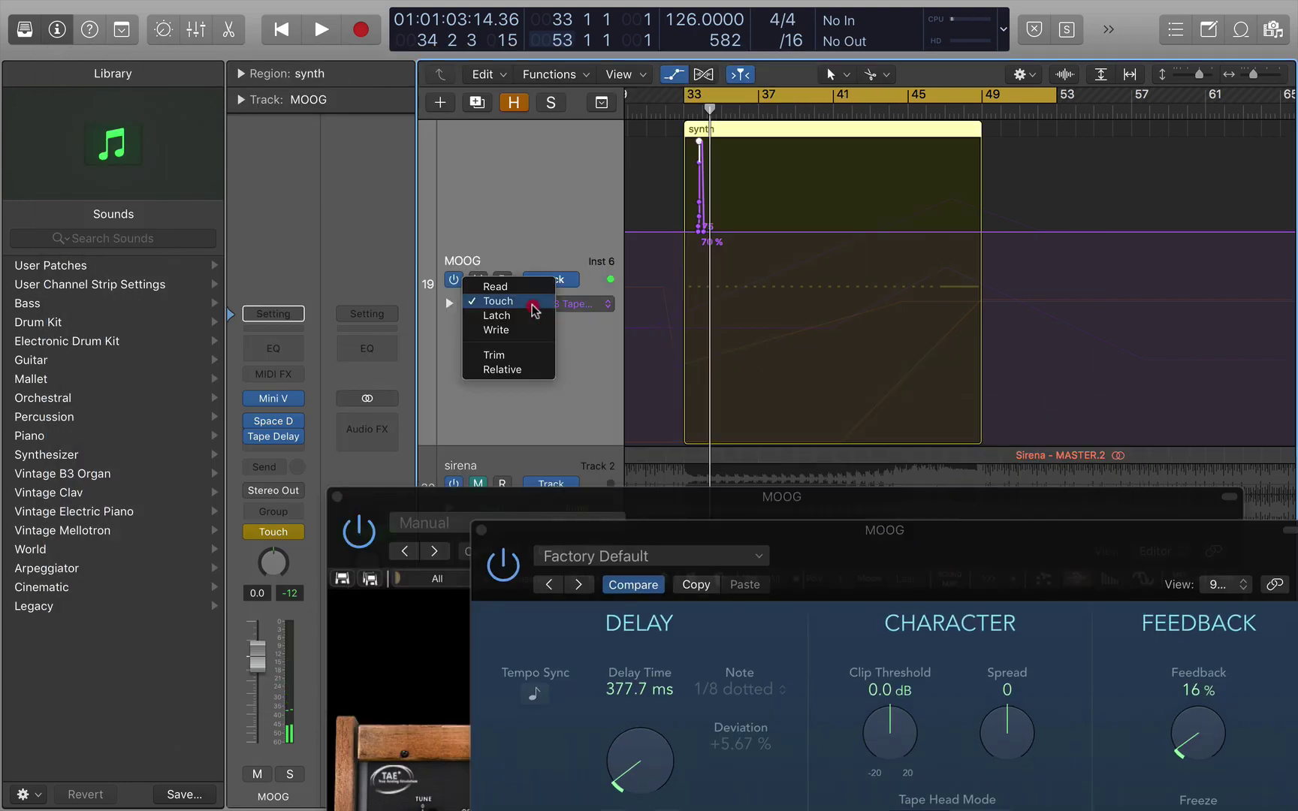
pyautogui.click(538, 291)
pyautogui.click(640, 232)
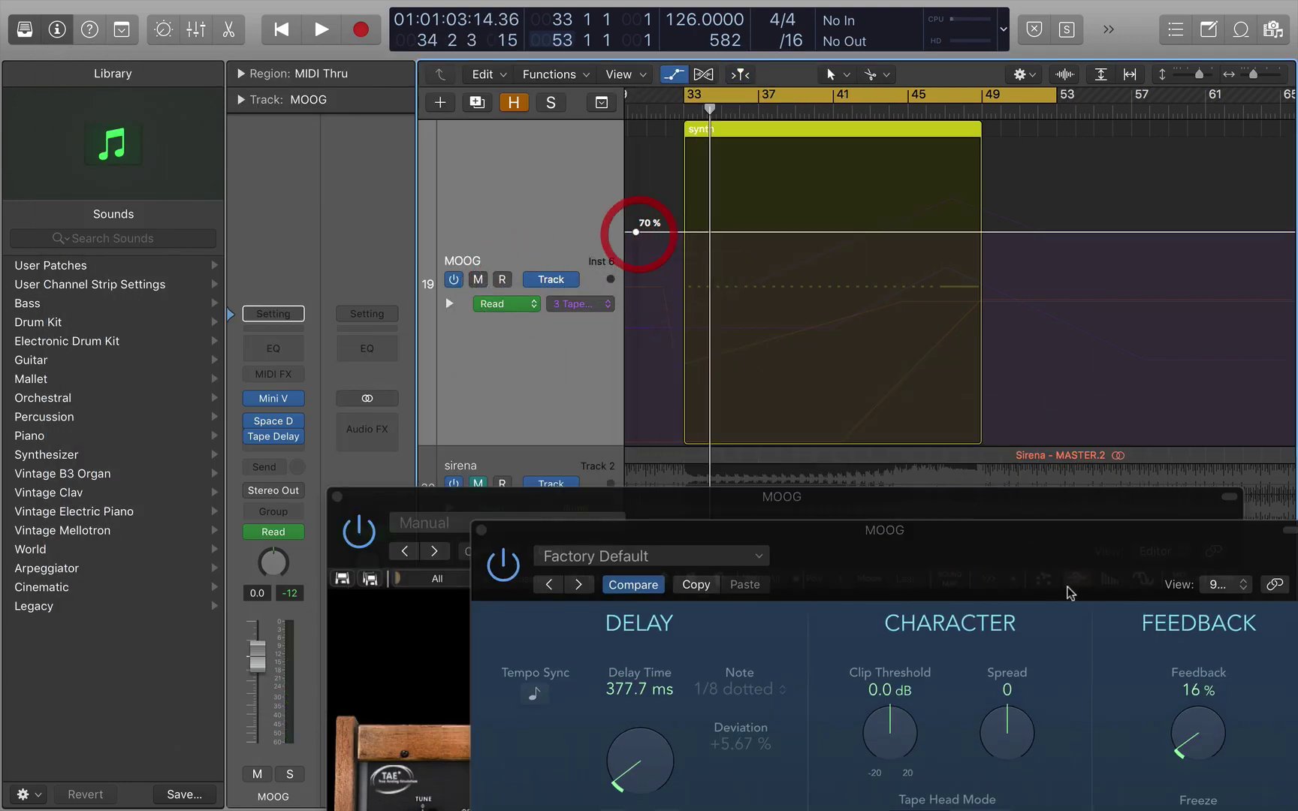
pyautogui.click(906, 260)
# Set the Tape Delay's low cut to 270 Hz, high cut to 7500 Hz, dry to 95 %, wet to 50 %, and delay time to 96.4 ms.
pyautogui.moveTo(960, 414); pyautogui.dragTo(820, 9)
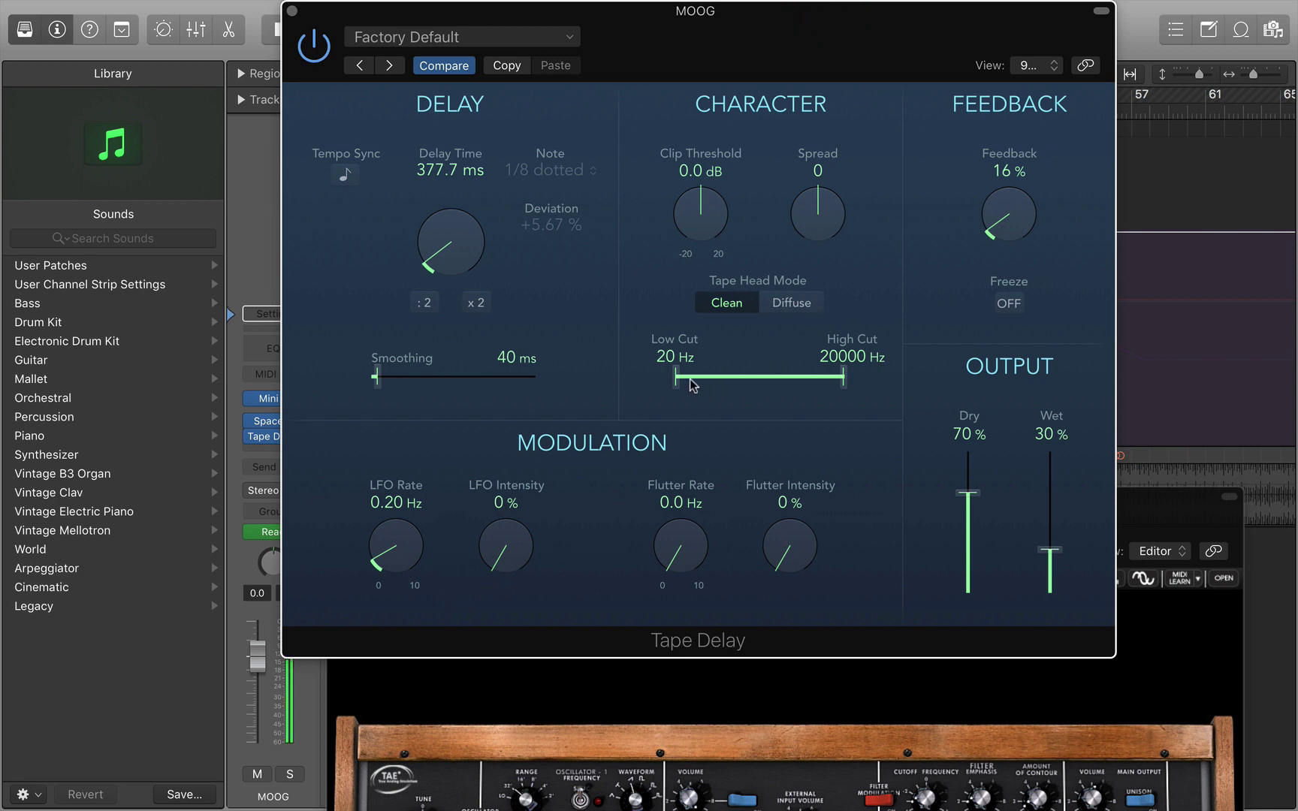
pyautogui.moveTo(690, 384); pyautogui.dragTo(760, 379)
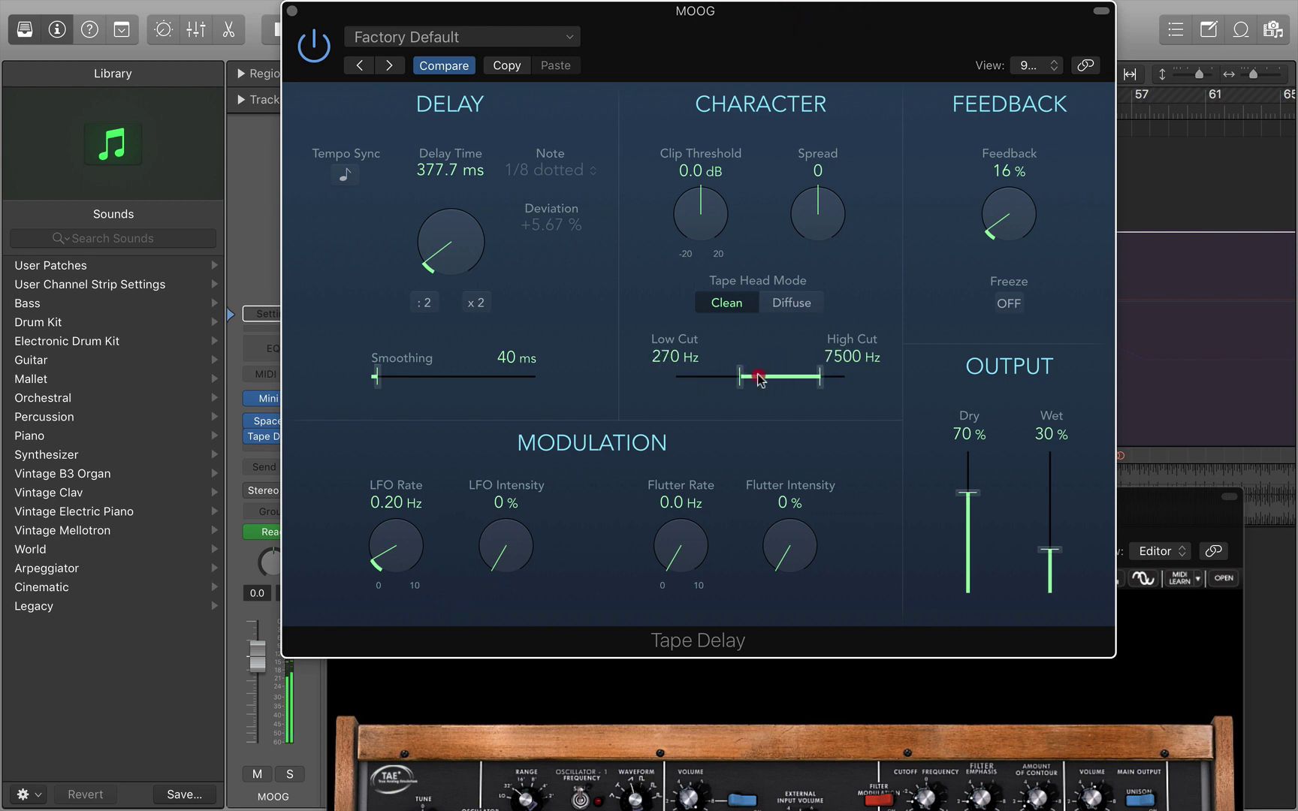
pyautogui.moveTo(967, 493); pyautogui.dragTo(967, 456)
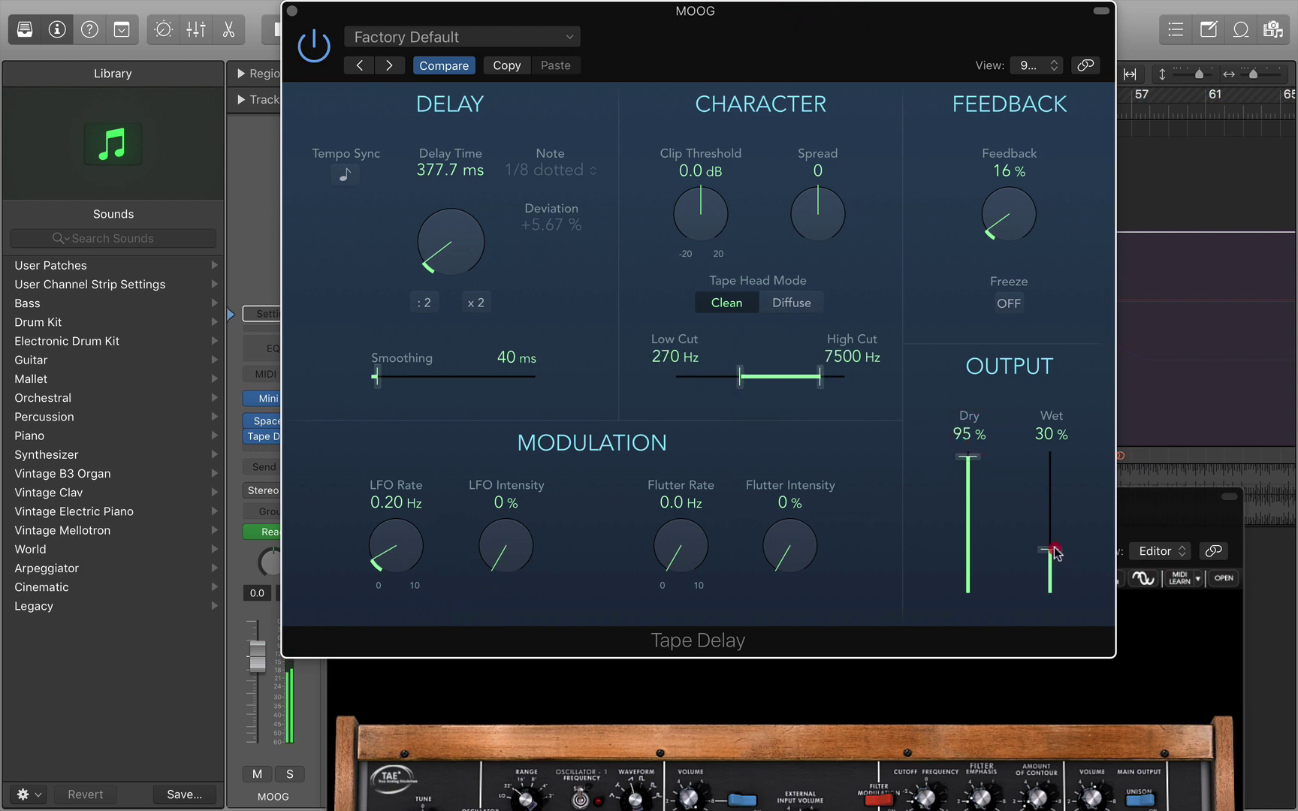
pyautogui.moveTo(1054, 552); pyautogui.dragTo(1051, 521)
pyautogui.moveTo(448, 248); pyautogui.dragTo(450, 264)
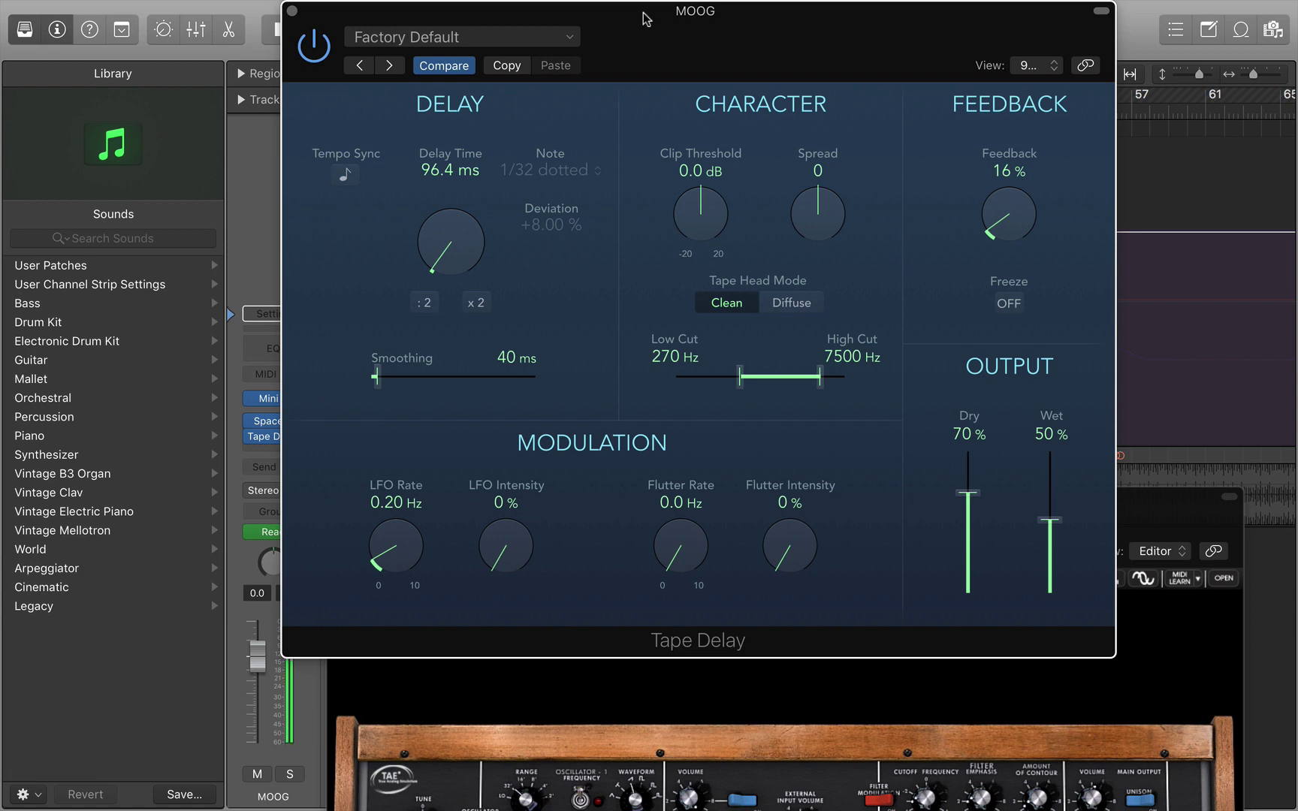
# Set the Tape Delay's delay time to 66.4 ms and close the plug-in.
pyautogui.moveTo(456, 260); pyautogui.dragTo(446, 266)
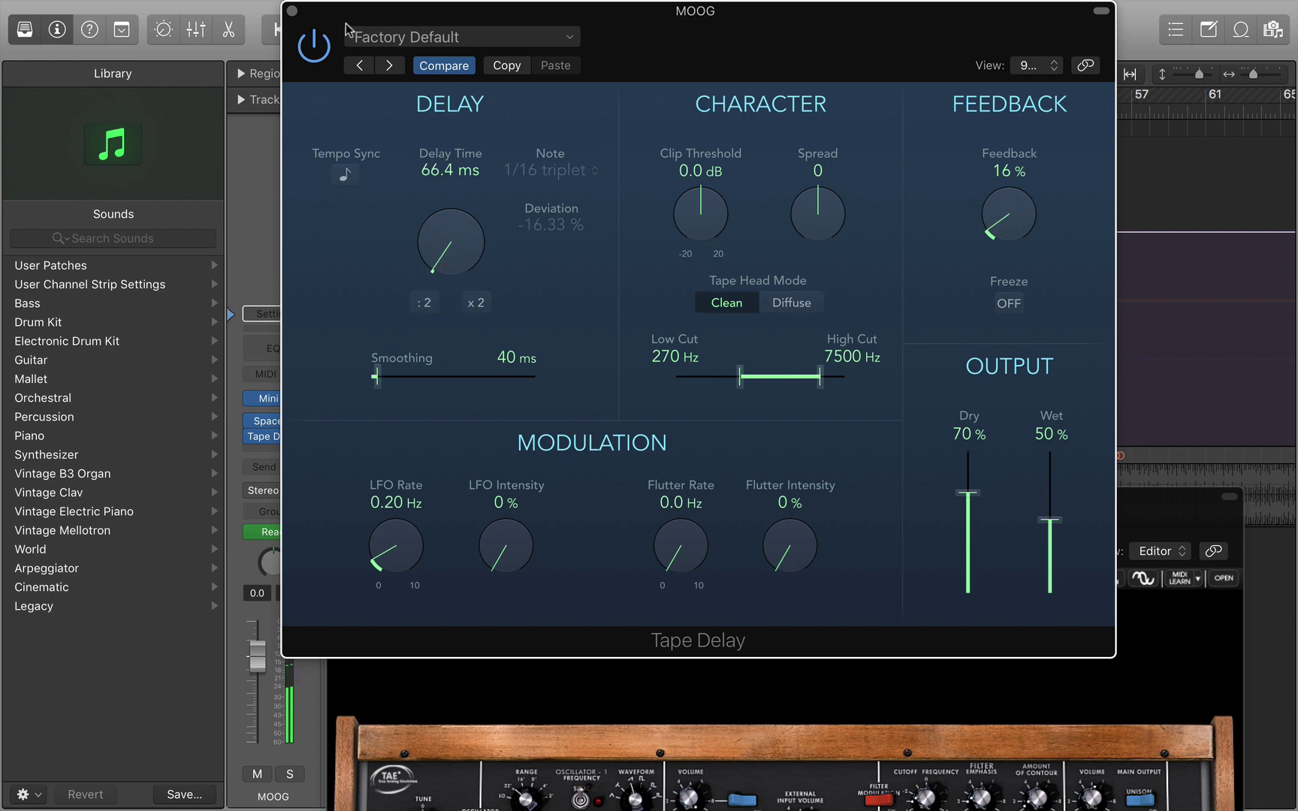
pyautogui.click(292, 11)
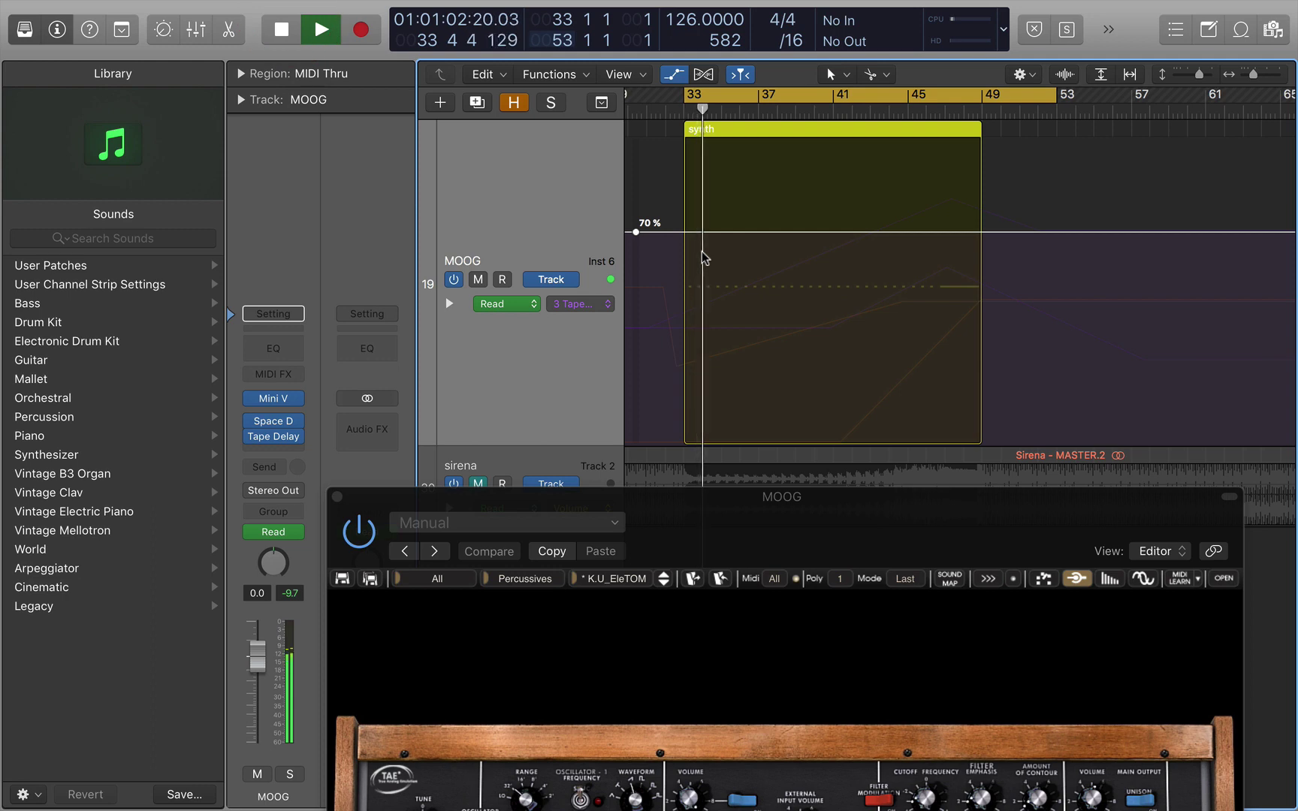
# Insert a second Space Designer after the Tape Delay on the MOOG channel, with dry at maximum and reverb at minimum.
pyautogui.click(286, 448)
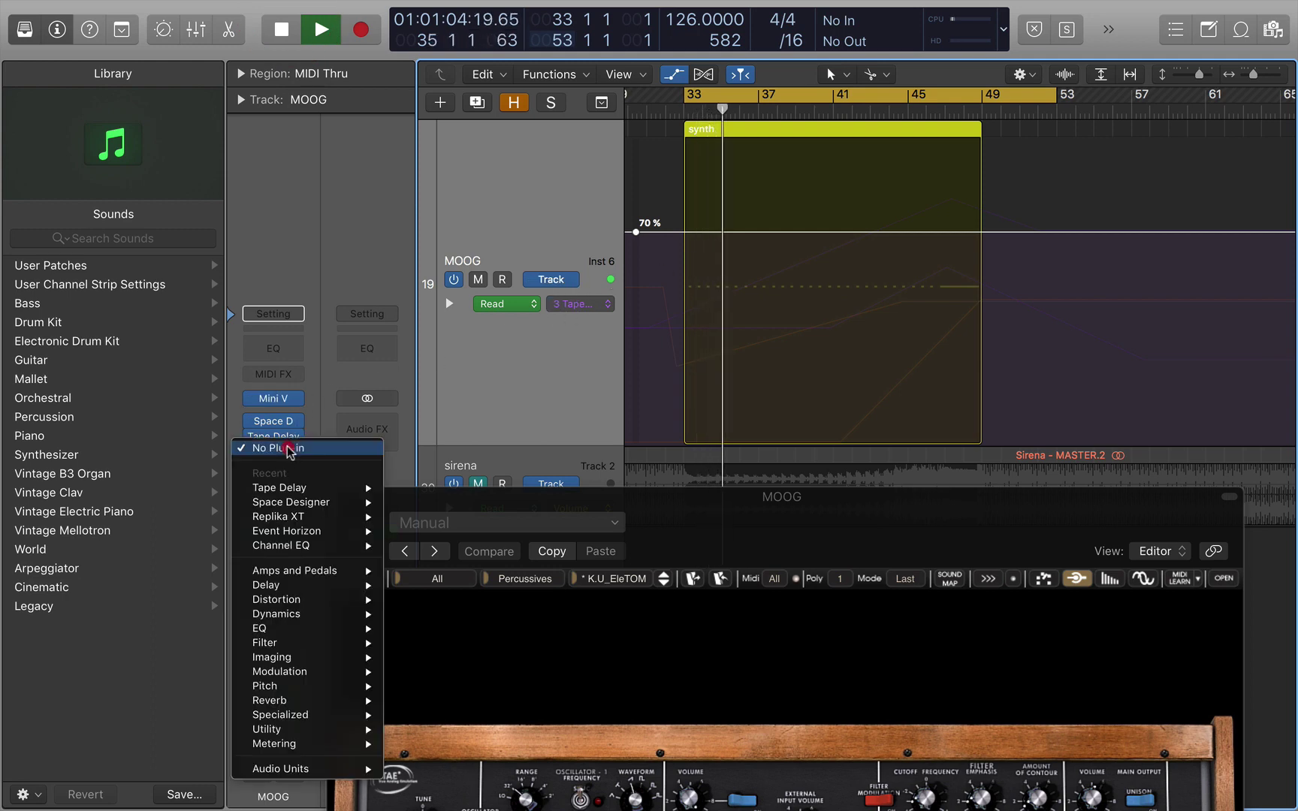
pyautogui.click(295, 501)
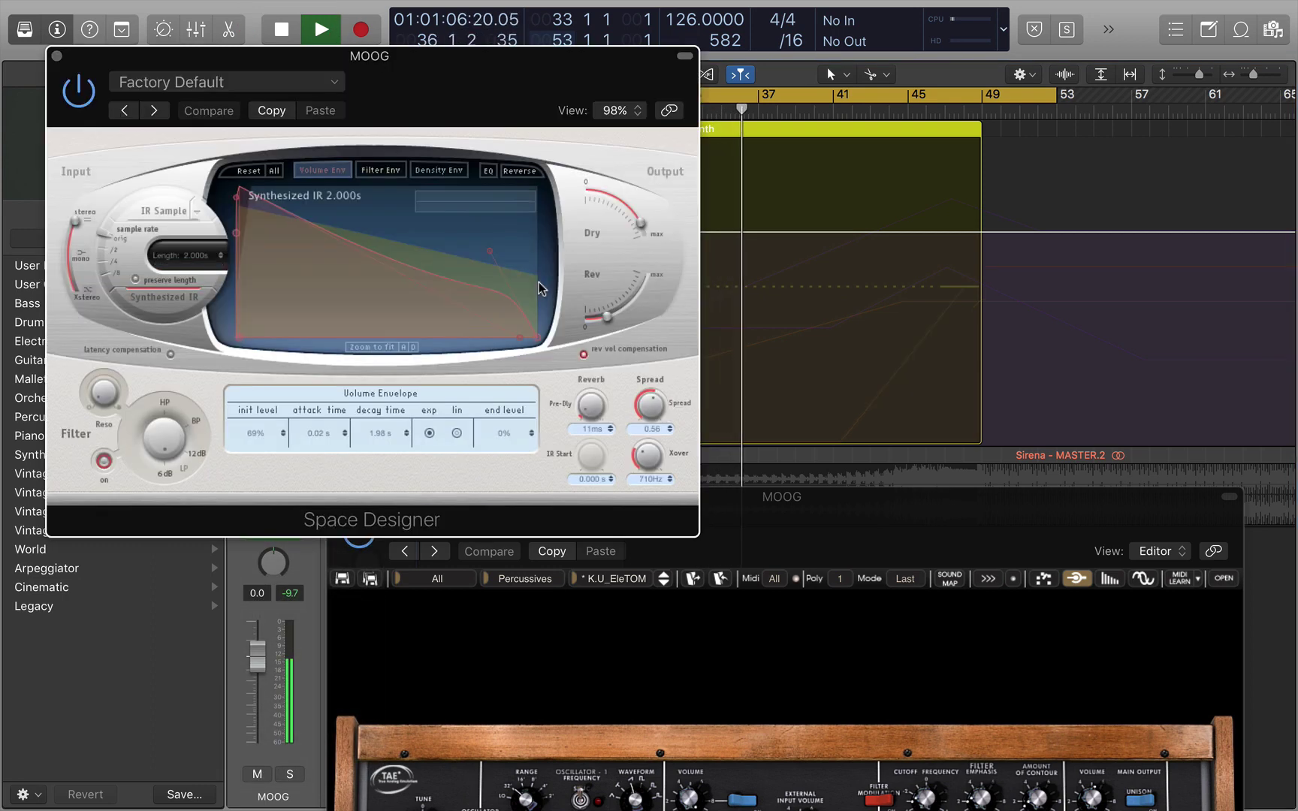
pyautogui.press('space')
pyautogui.click(648, 242)
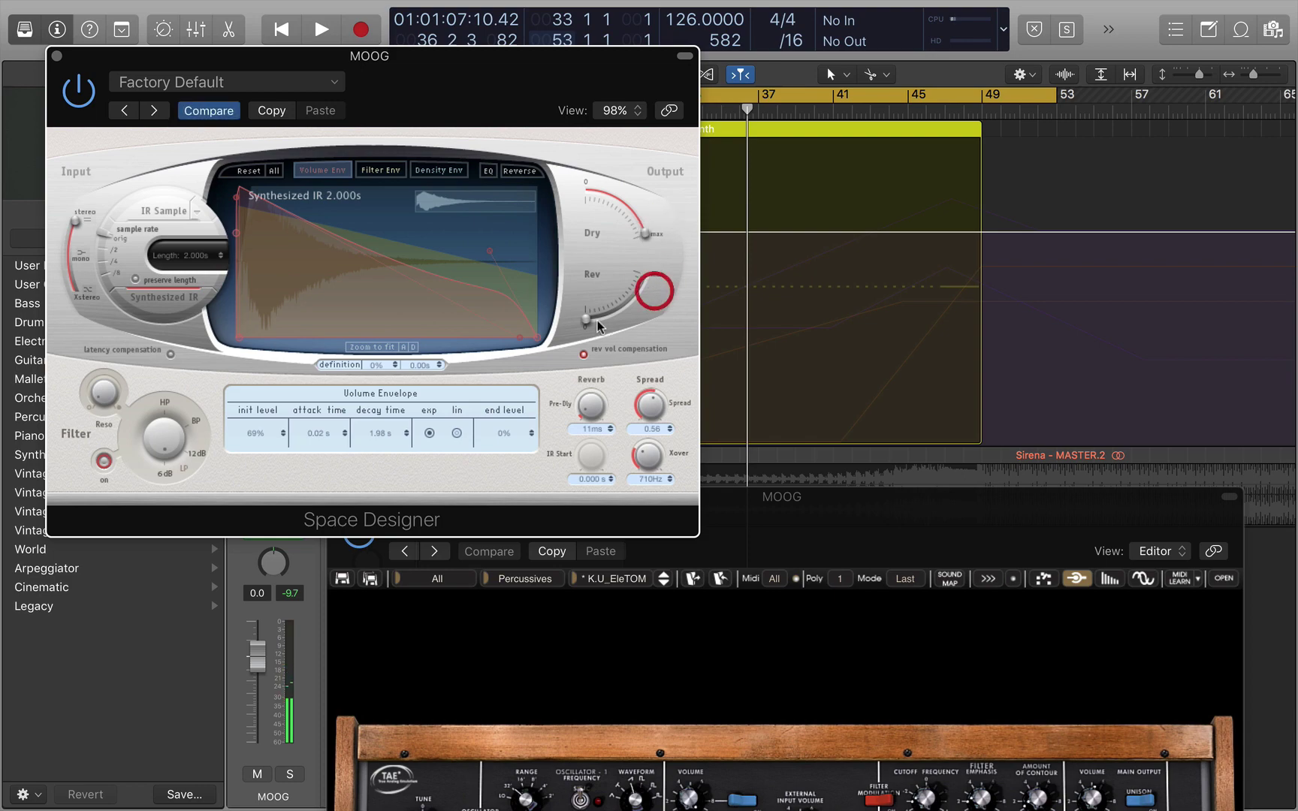
pyautogui.moveTo(389, 60); pyautogui.dragTo(429, 115)
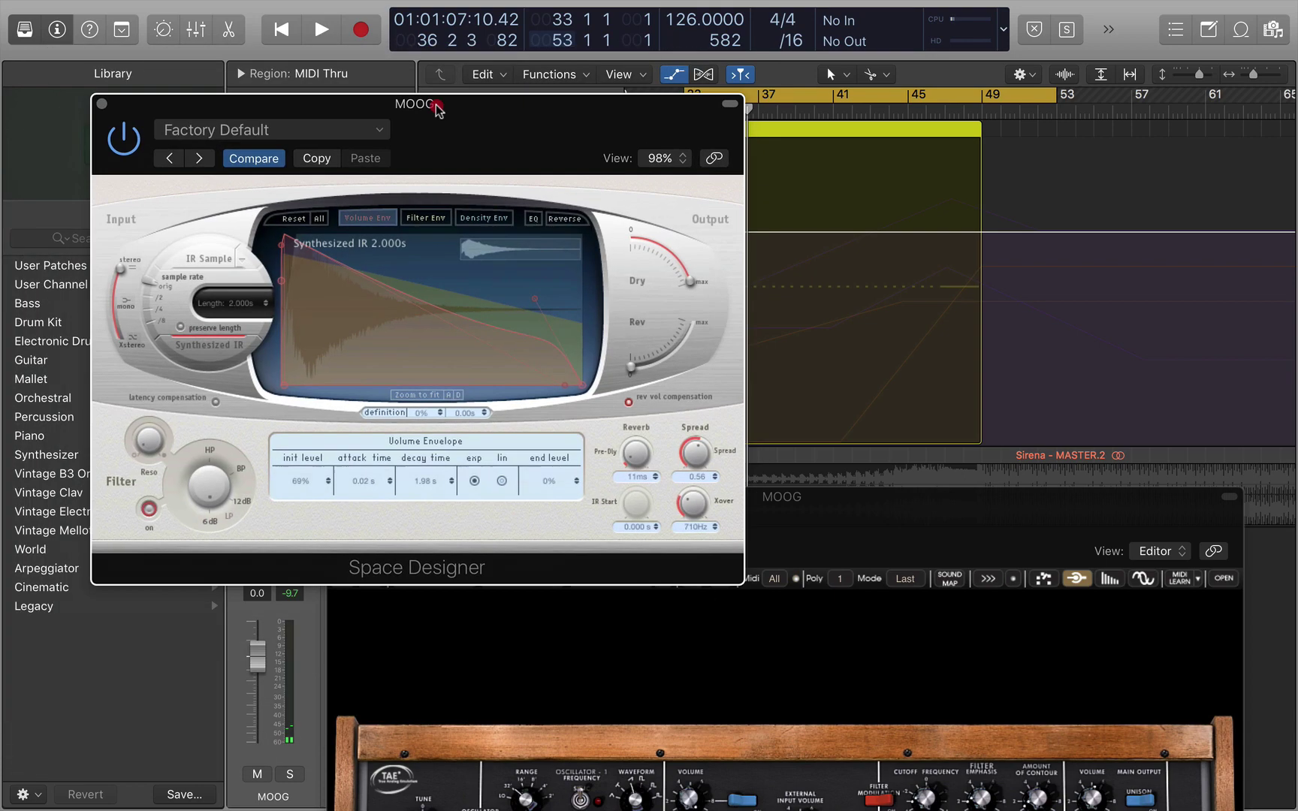
pyautogui.moveTo(643, 360); pyautogui.dragTo(617, 400)
pyautogui.moveTo(450, 102); pyautogui.dragTo(747, 492)
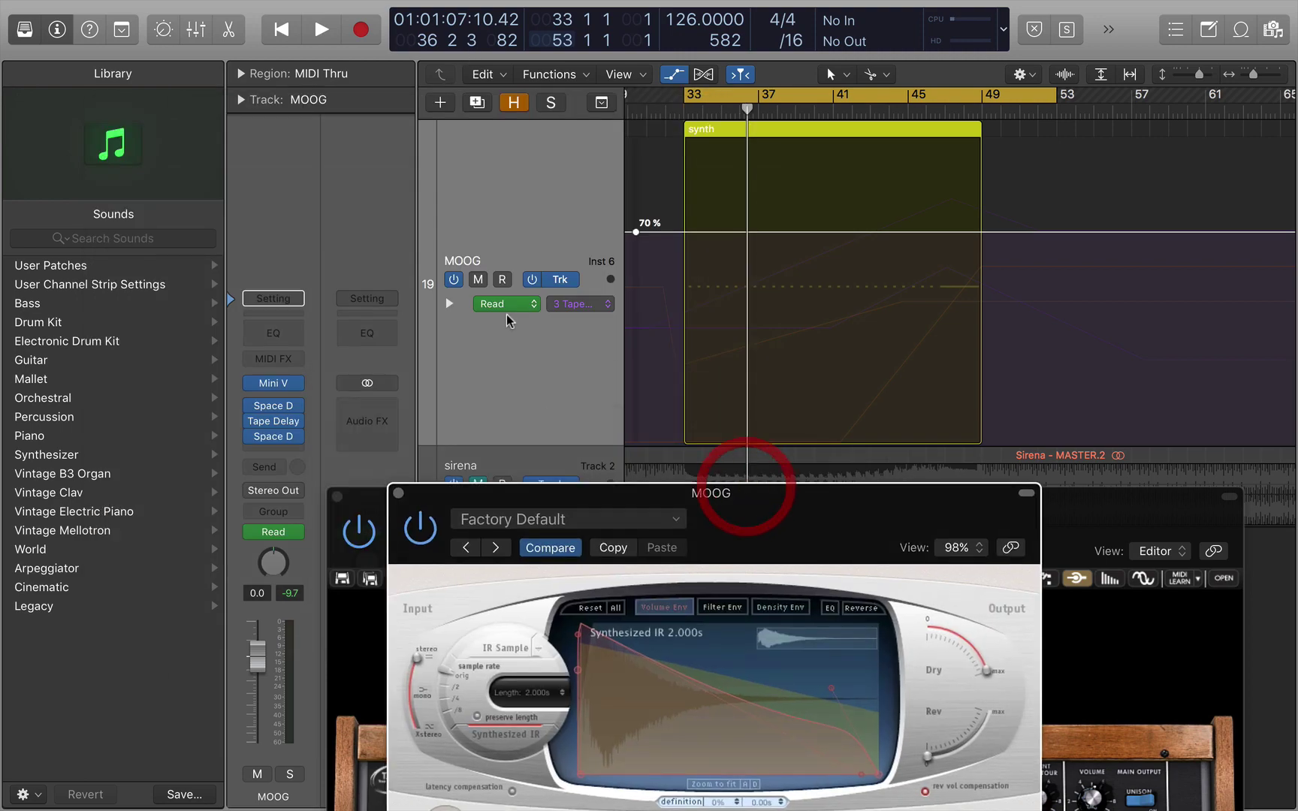
# Automate the second Space Designer's reverb output on the MOOG track, muted until about bar 41 and rising to -6.4 dB at the region's end.
pyautogui.click(578, 304)
pyautogui.click(640, 316)
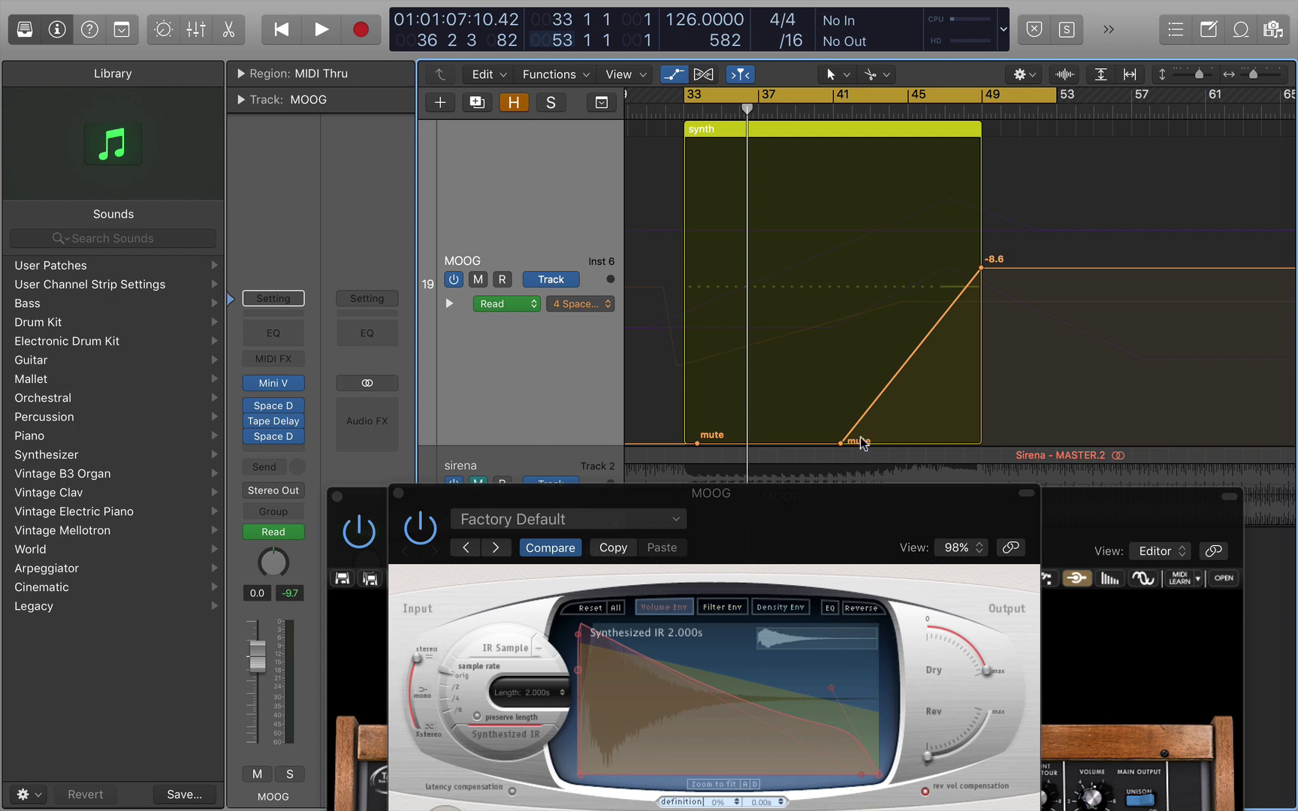
pyautogui.moveTo(982, 268); pyautogui.dragTo(982, 237)
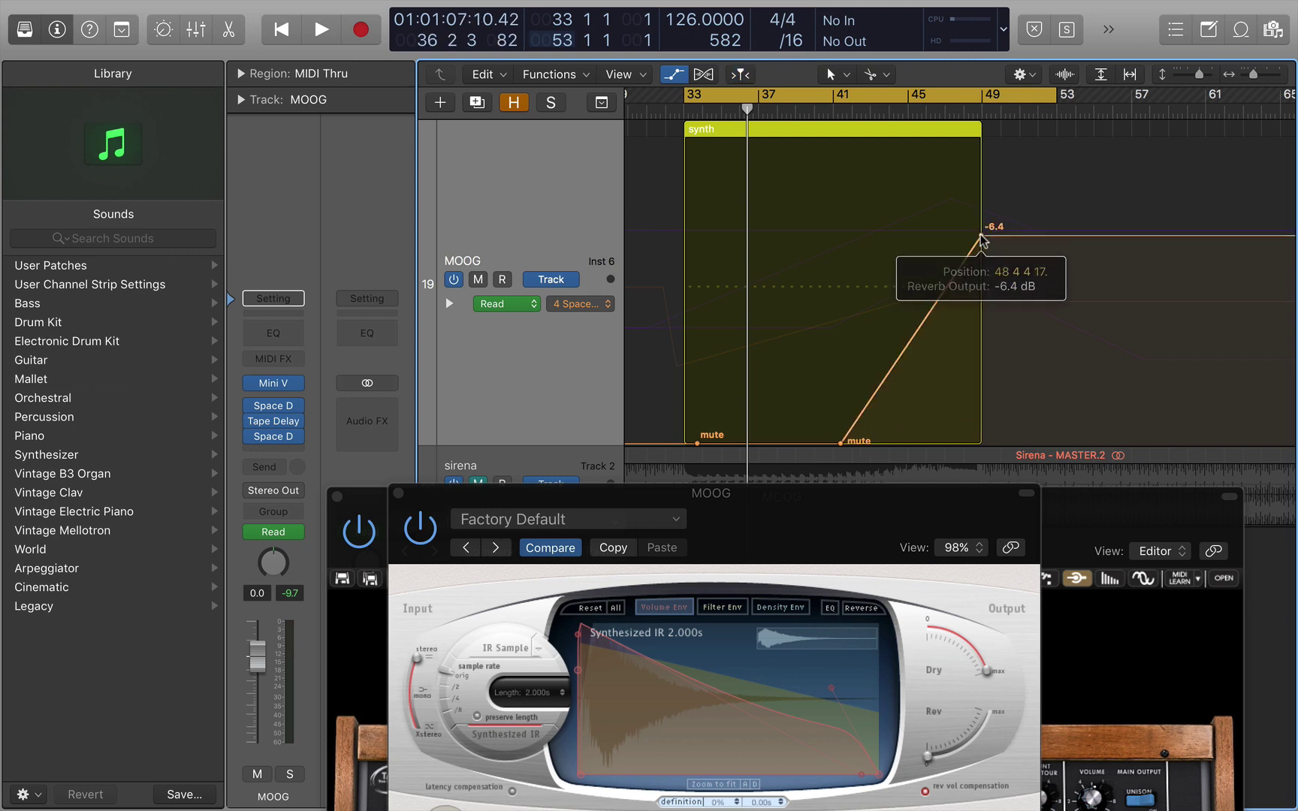
# Set the Tape Delay's delay time to 24.2 ms, low cut to 1200 Hz and dry level to 100 % during playback.
pyautogui.press('space')
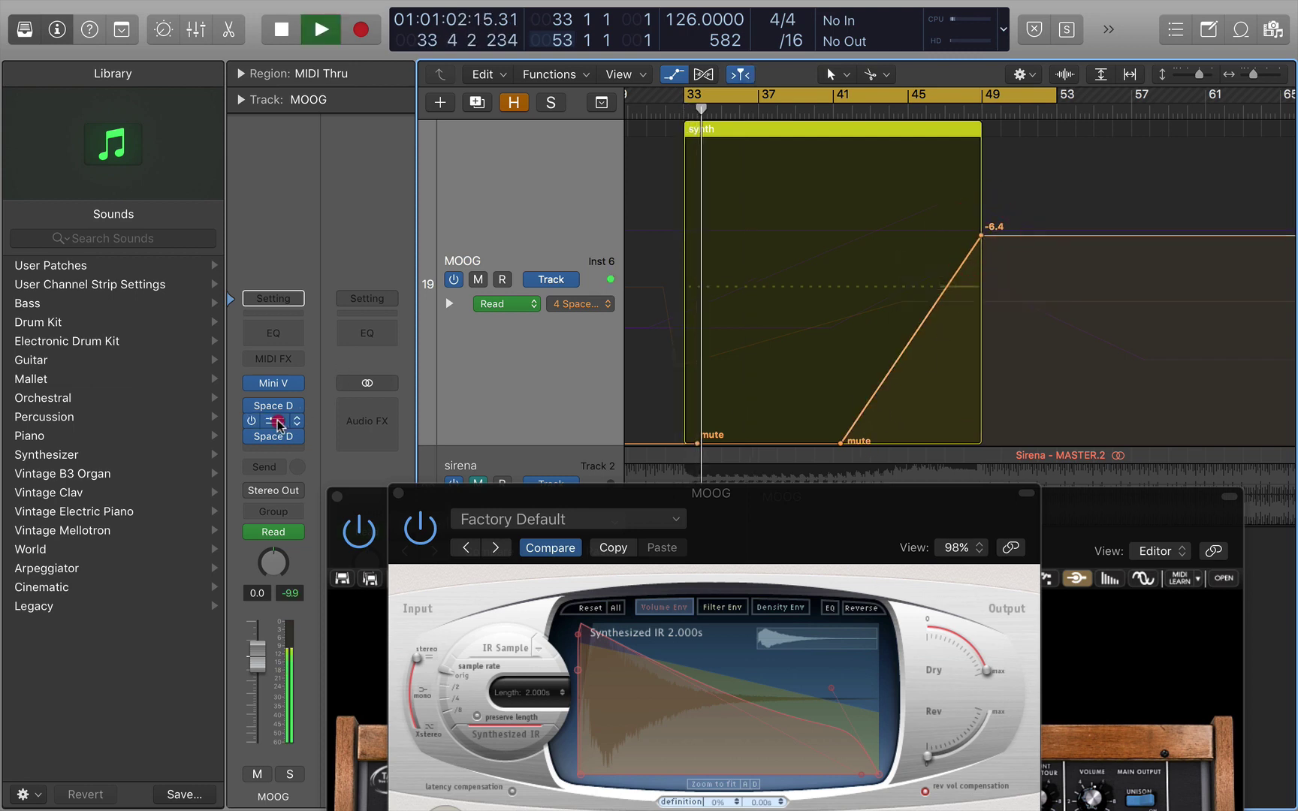
pyautogui.click(267, 421)
pyautogui.moveTo(435, 244); pyautogui.dragTo(438, 254)
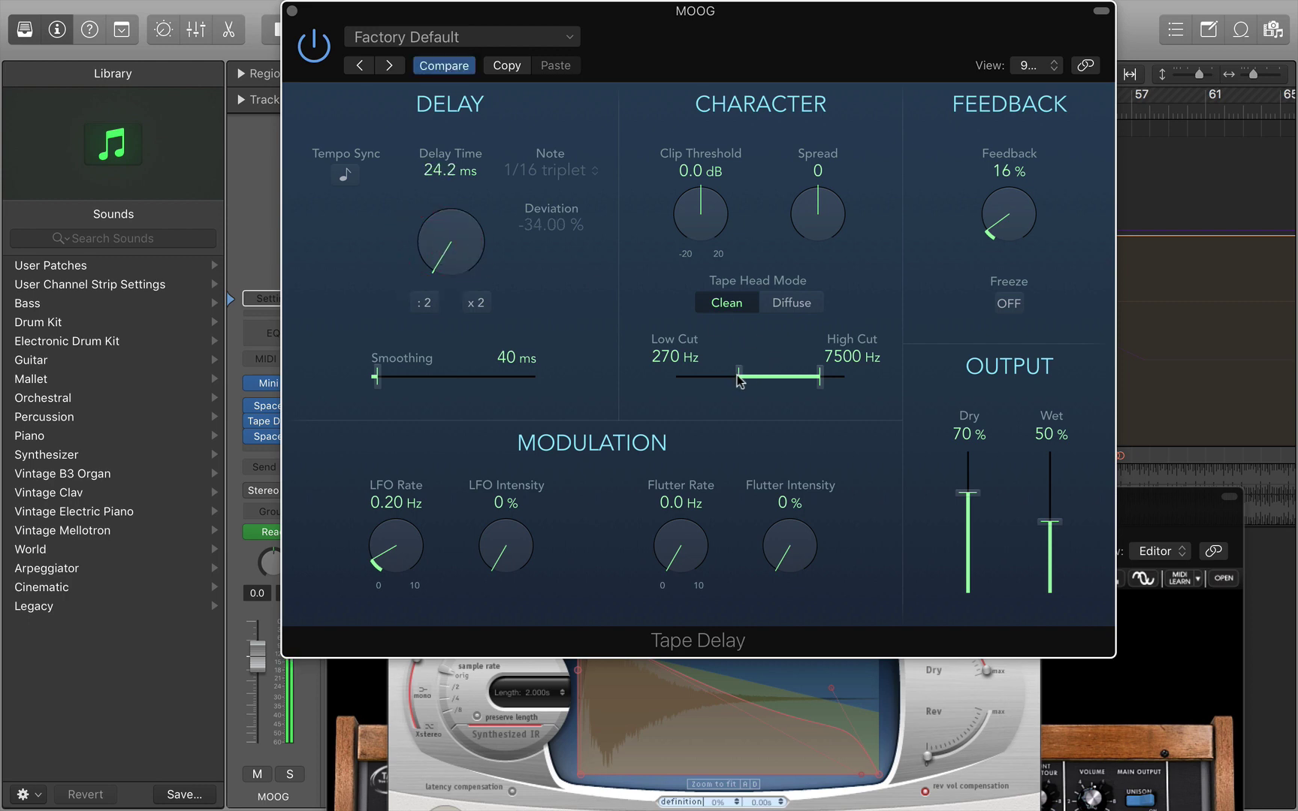
pyautogui.moveTo(740, 381); pyautogui.dragTo(775, 380)
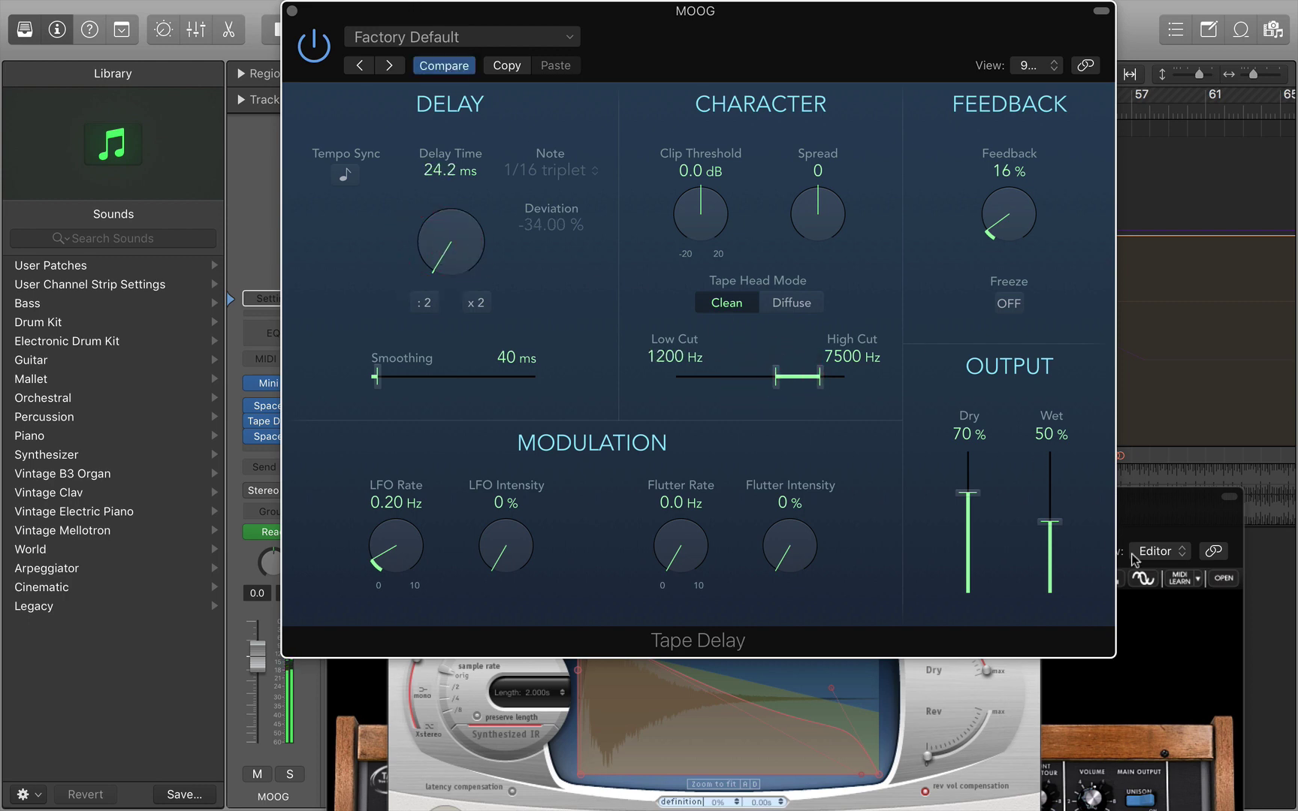
pyautogui.moveTo(969, 496); pyautogui.dragTo(971, 328)
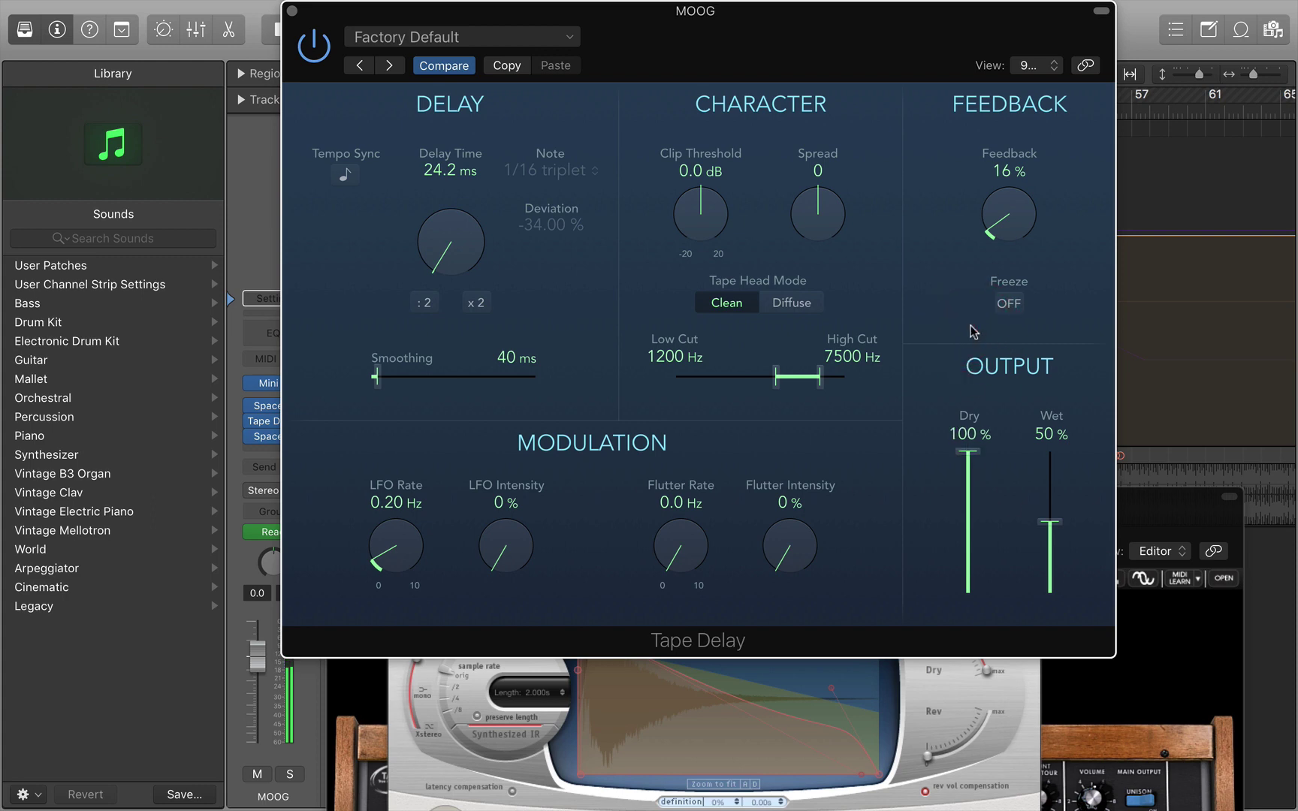
pyautogui.moveTo(304, 10)
pyautogui.click(292, 11)
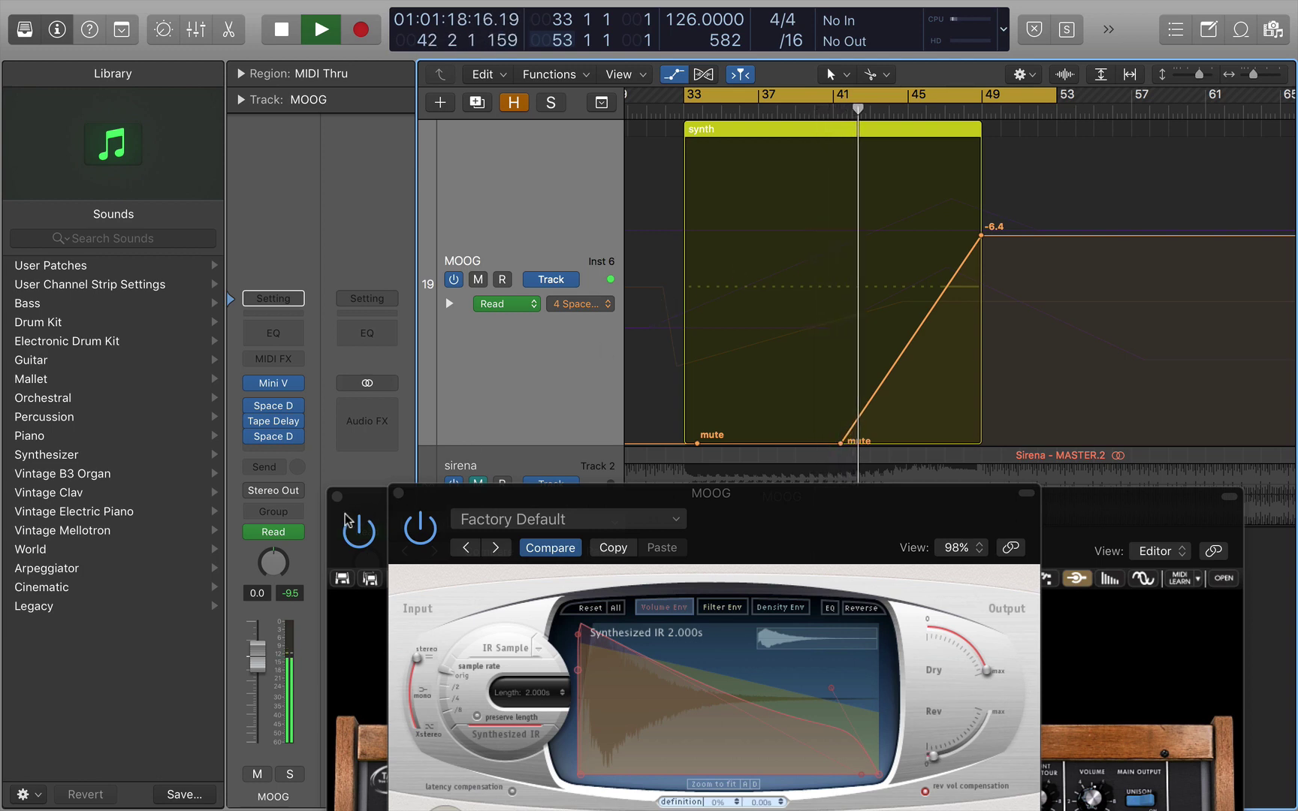
# Close the remaining plug-in windows and play the synth build through to bar 49.
pyautogui.click(398, 493)
pyautogui.click(336, 497)
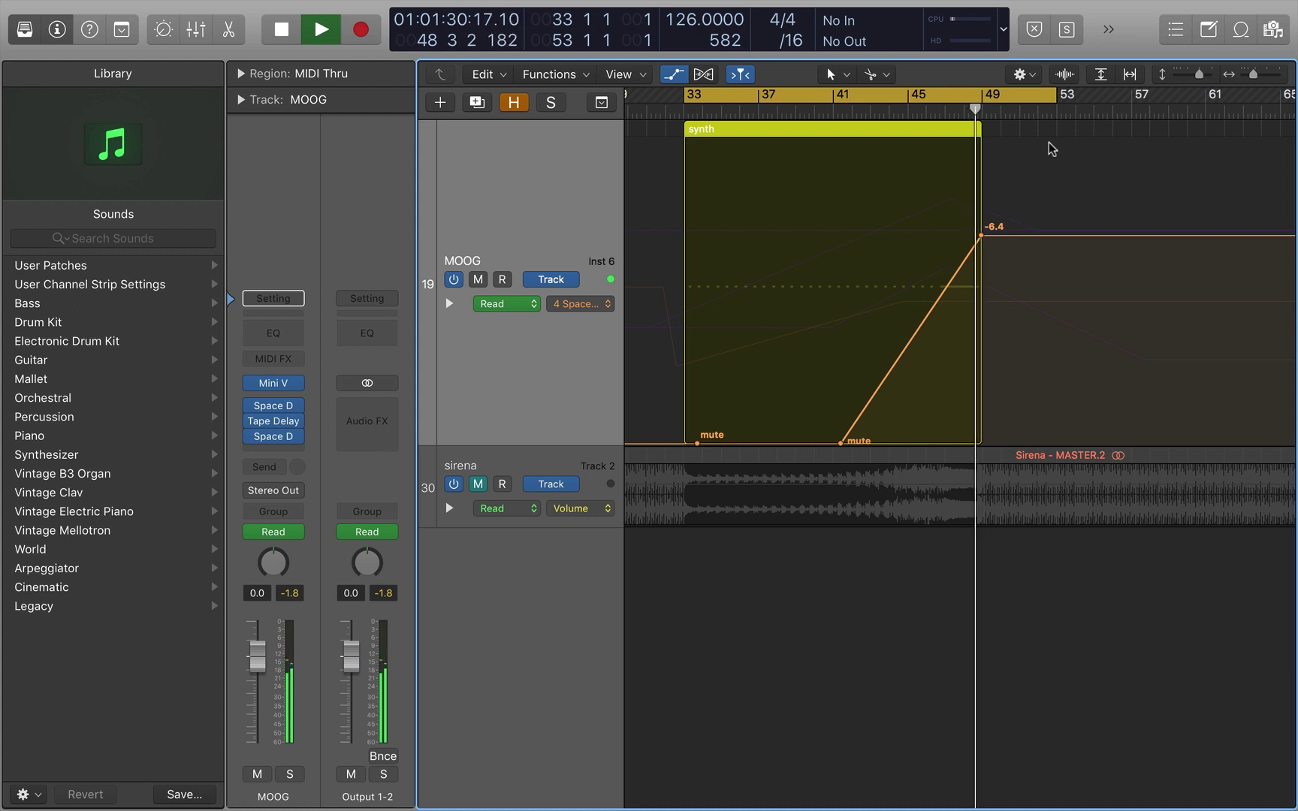
pyautogui.press('space')
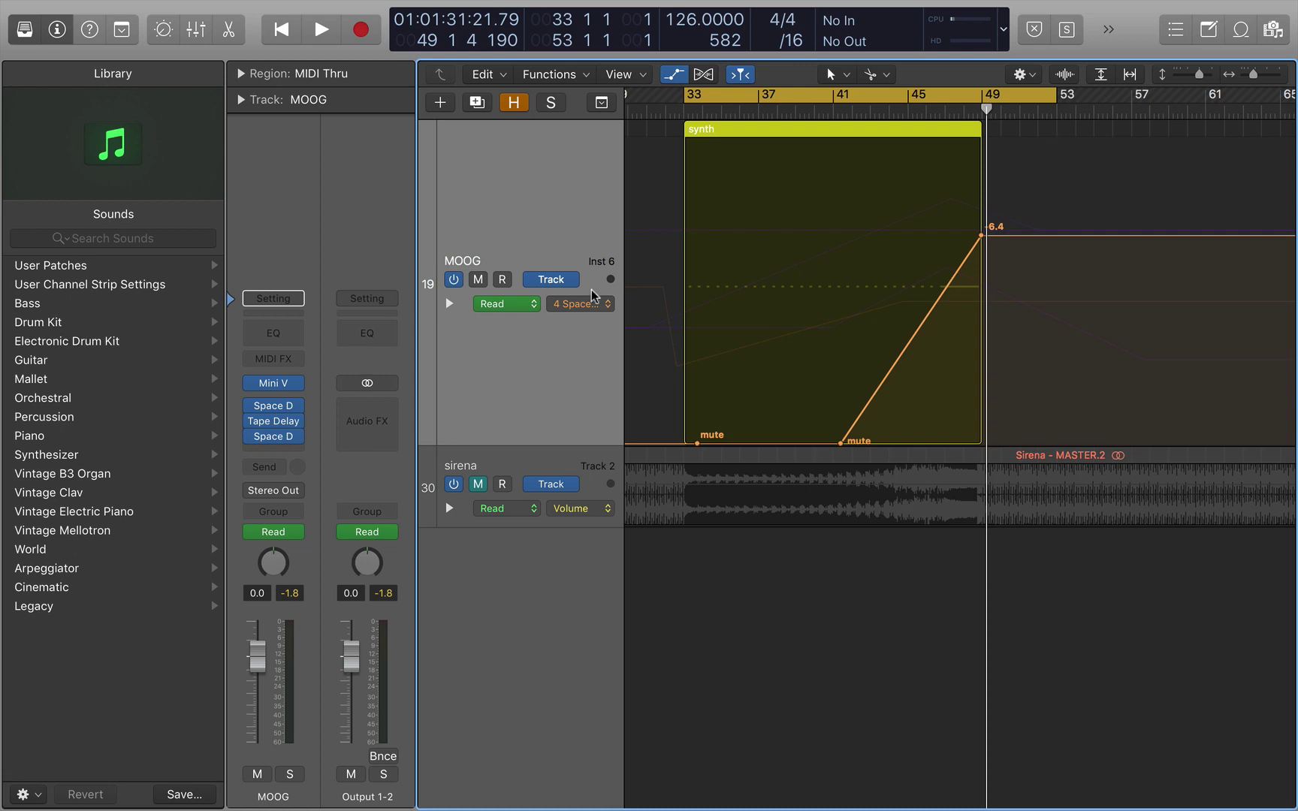
# Review the Mini V's main controls and its extended modulation, arpeggiator and effects section, closing the plug-in when done.
pyautogui.click(274, 383)
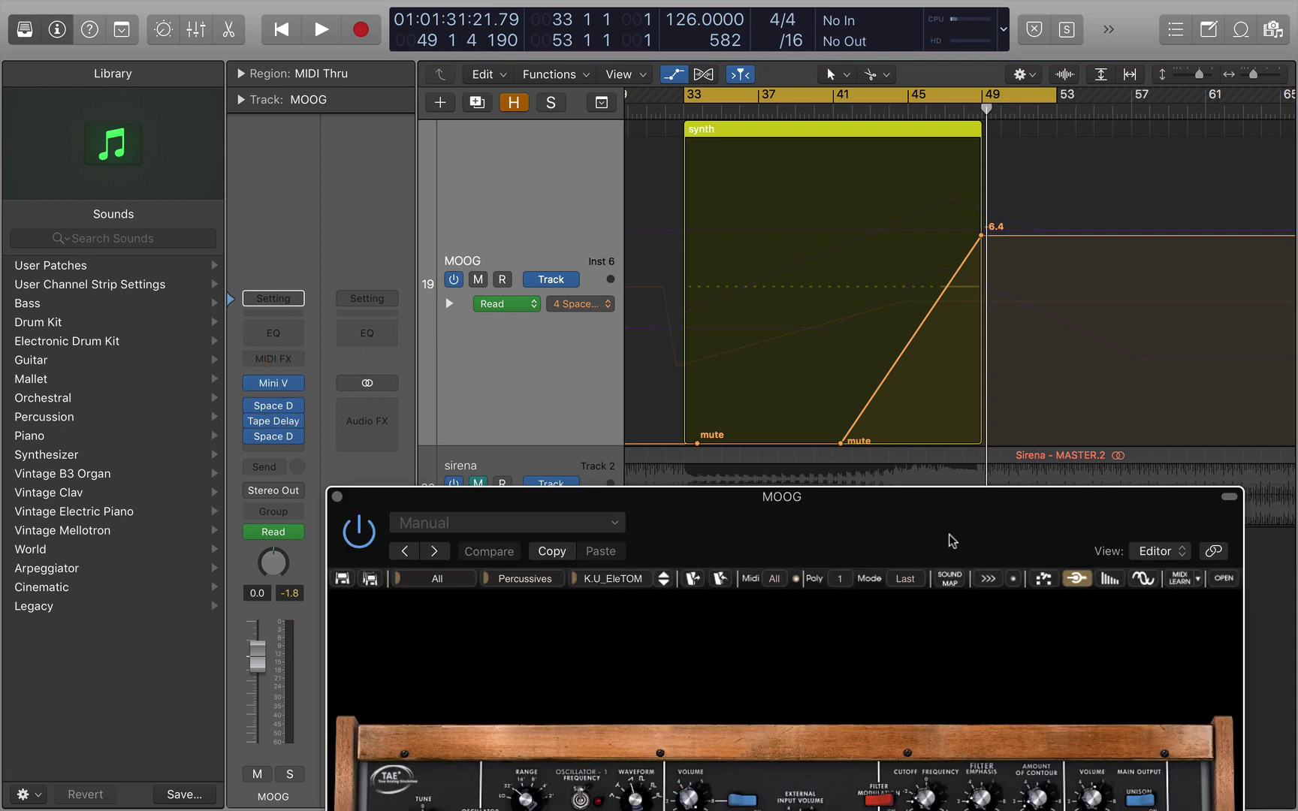
pyautogui.moveTo(938, 498); pyautogui.dragTo(841, 3)
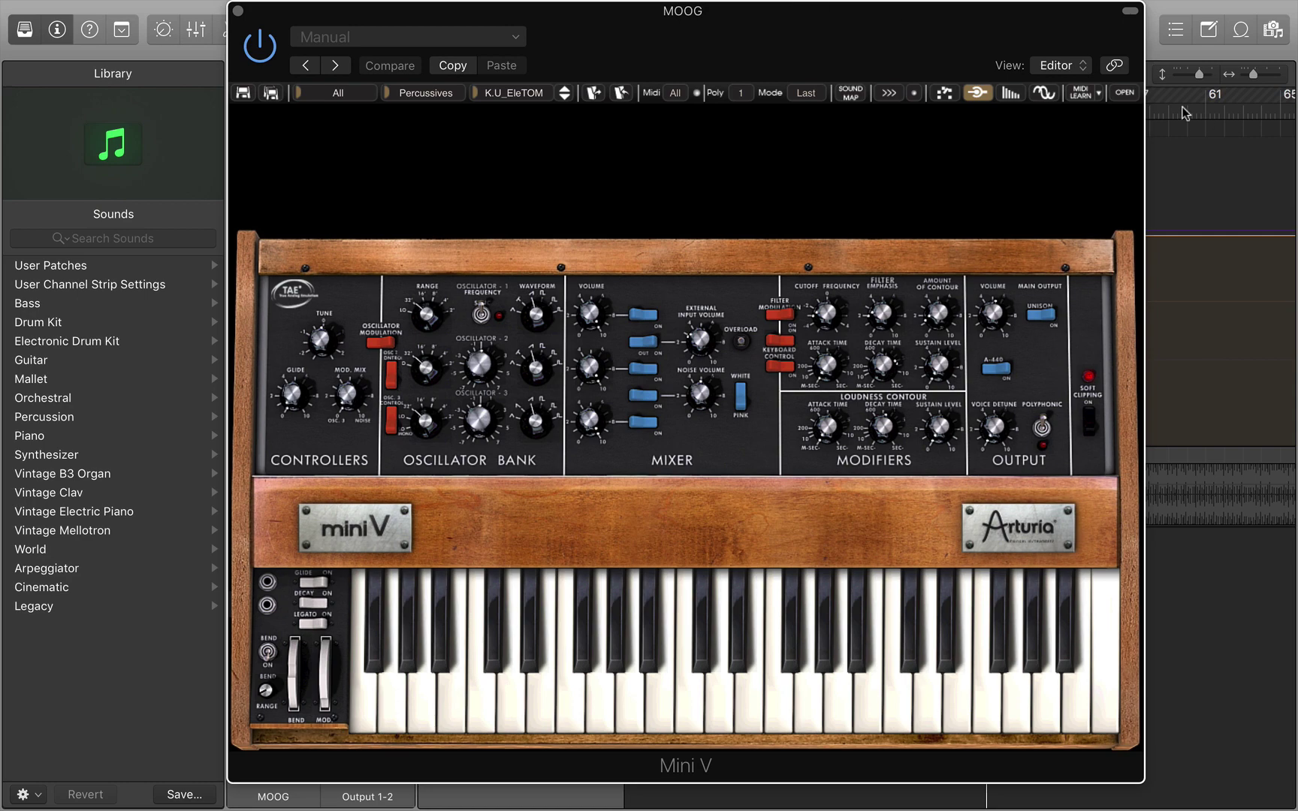
pyautogui.click(1123, 93)
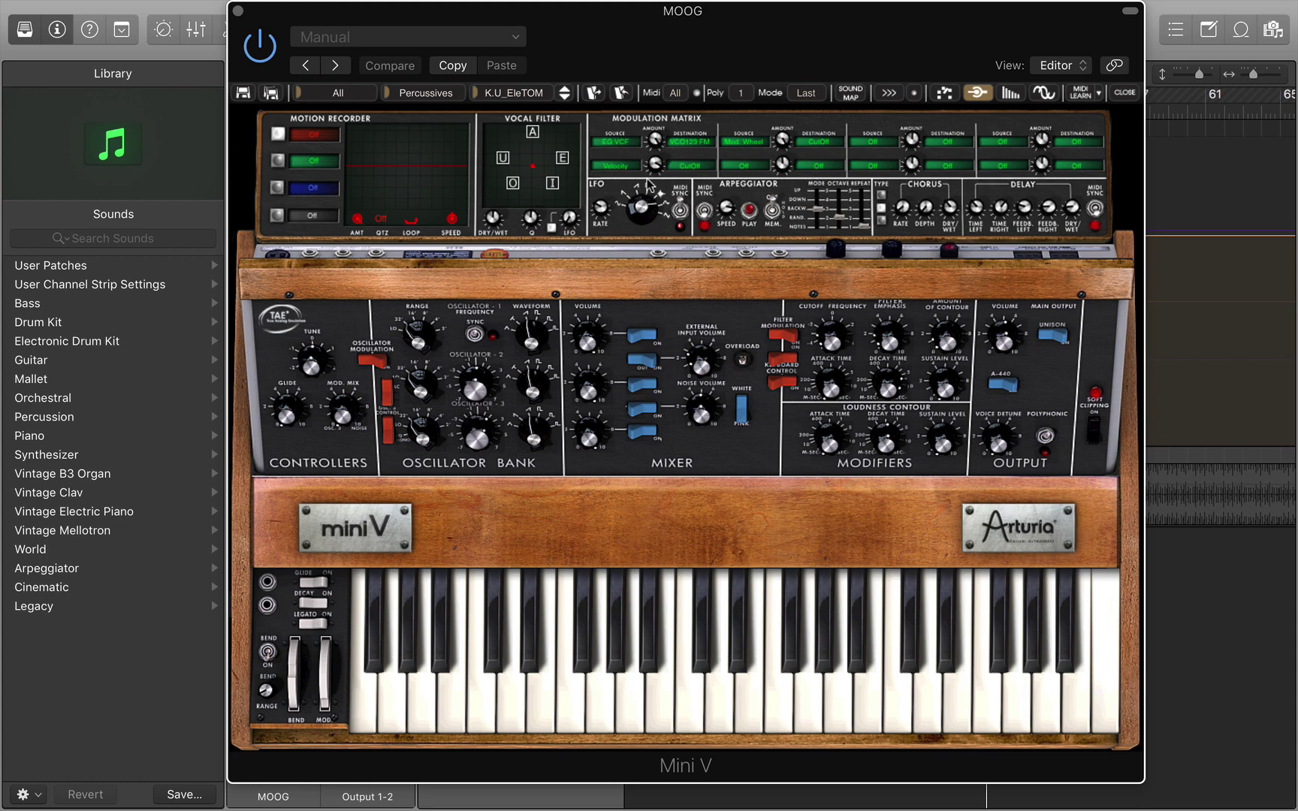
pyautogui.click(238, 10)
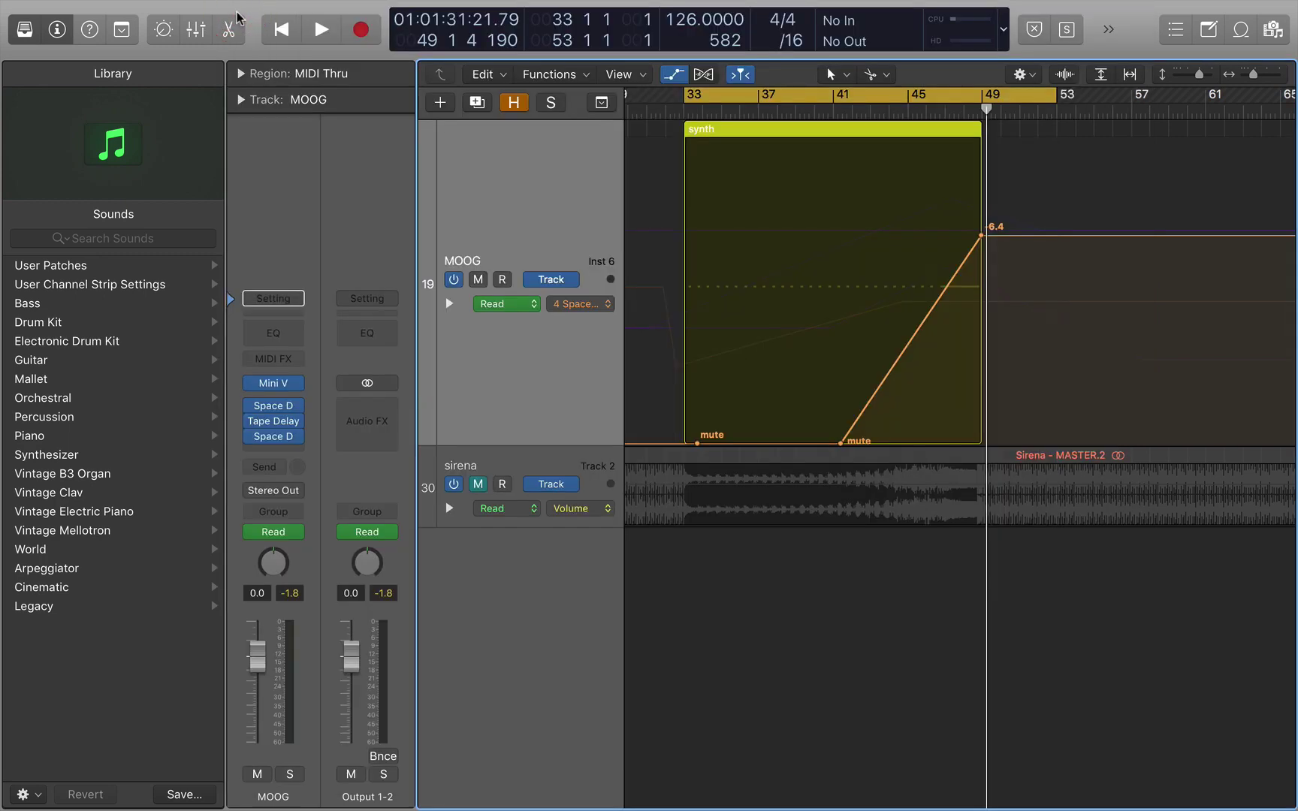